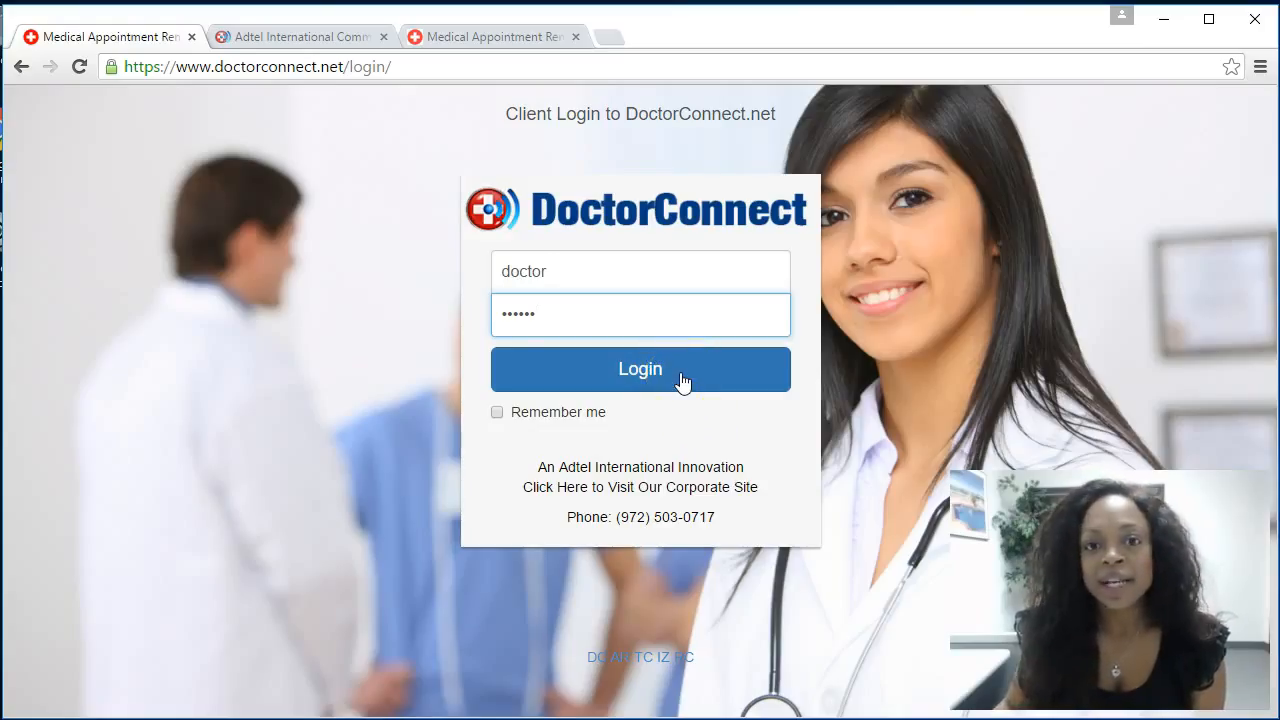
# Step: Log in to the client account and open the bulk Email Messaging page
pyautogui.click(680, 378)
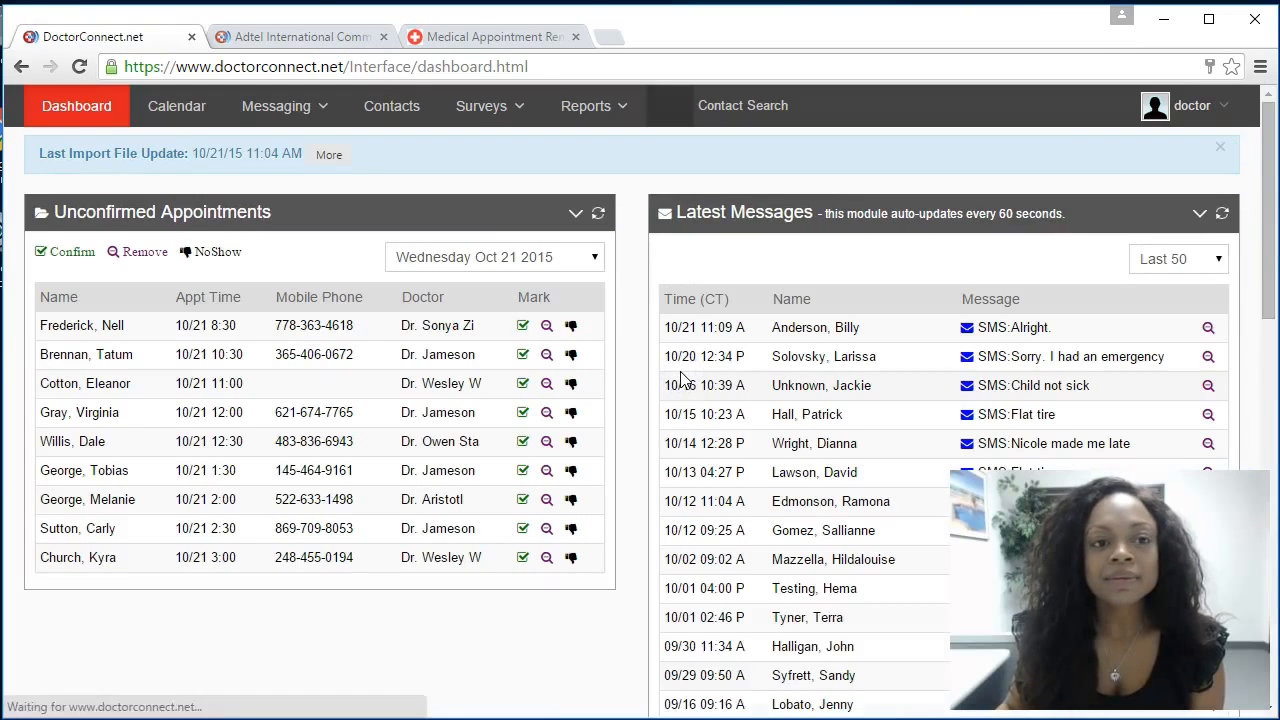
pyautogui.click(658, 344)
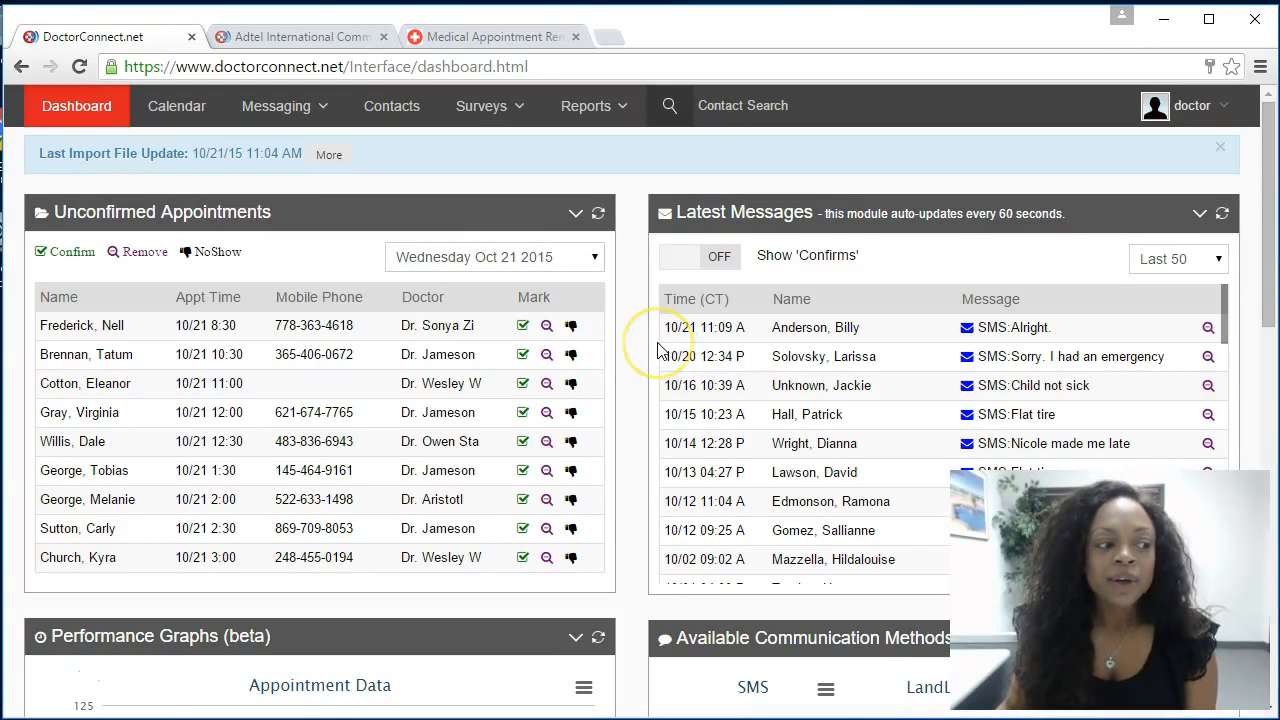
pyautogui.click(307, 124)
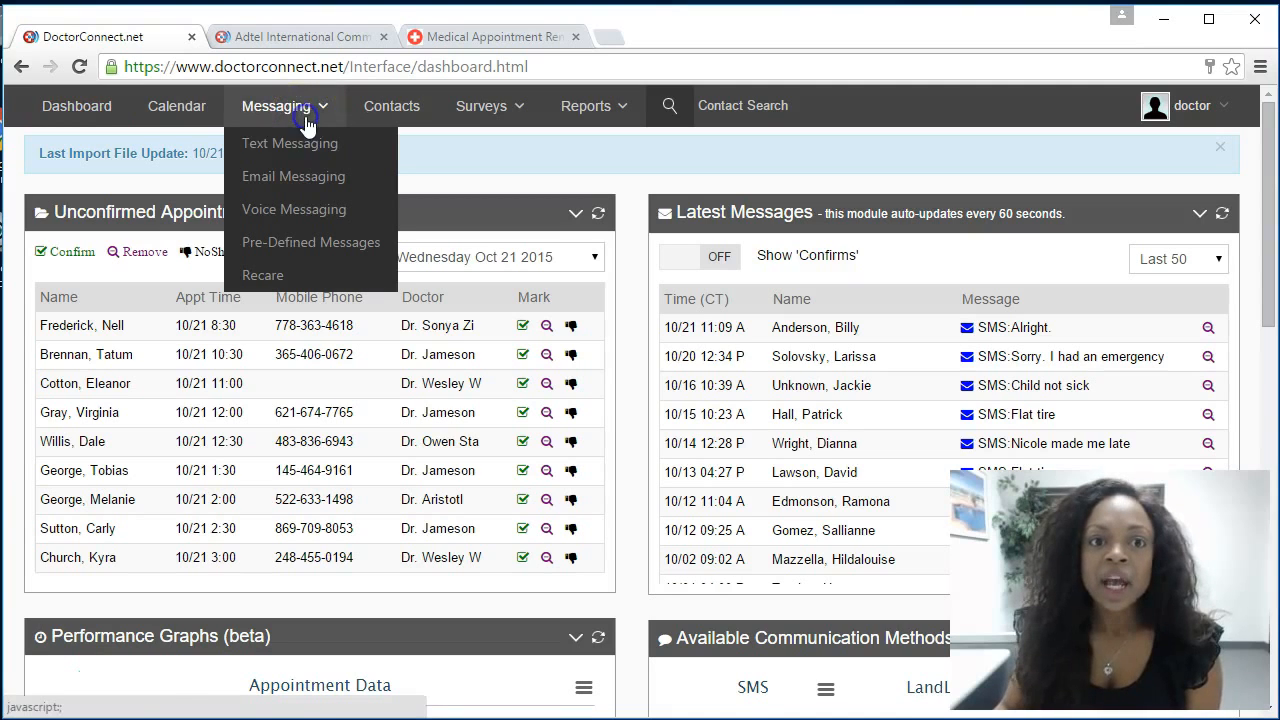
pyautogui.click(315, 180)
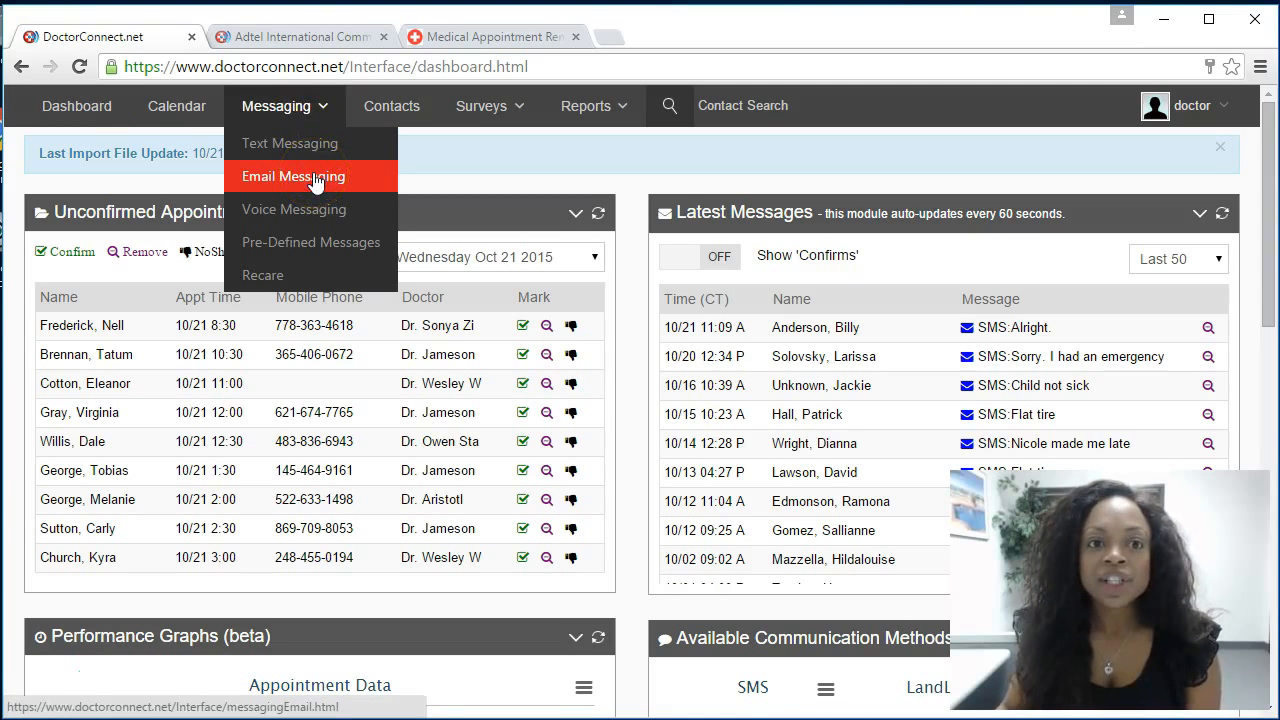
pyautogui.click(314, 176)
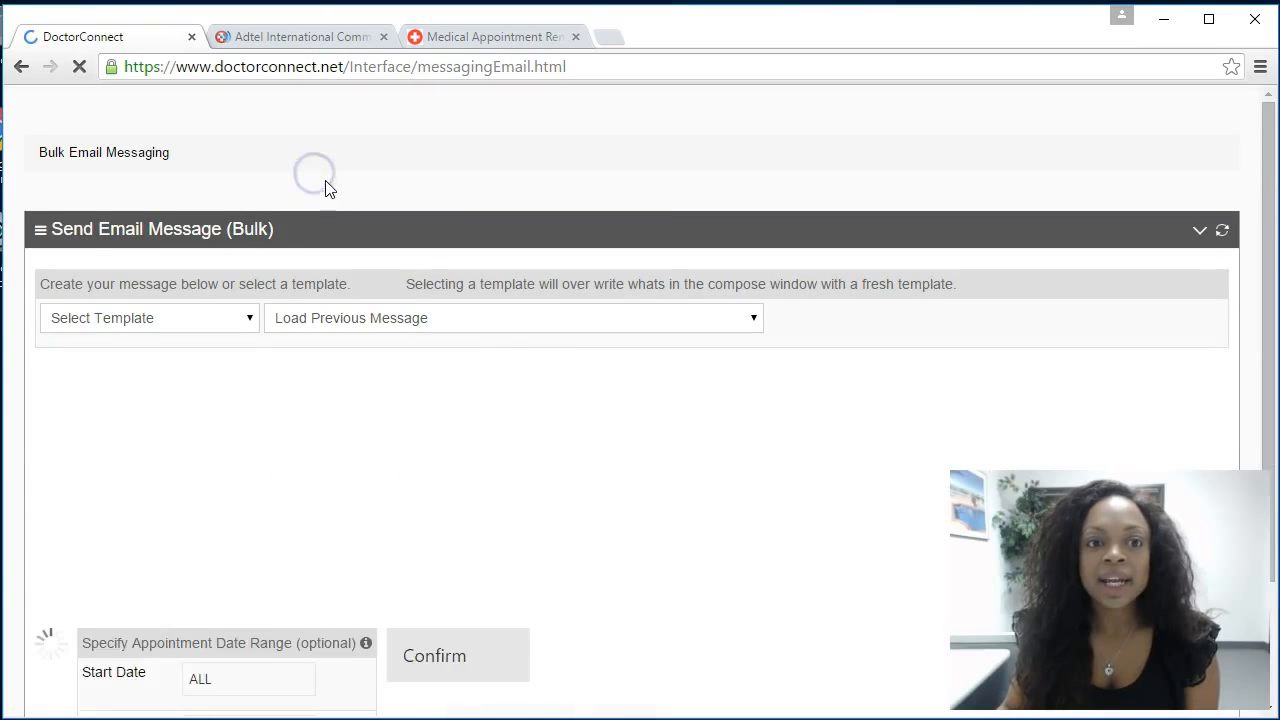
# Step: Load the "Medical 1- Female Doctor" template into the email compose area and look over its layout
pyautogui.click(369, 244)
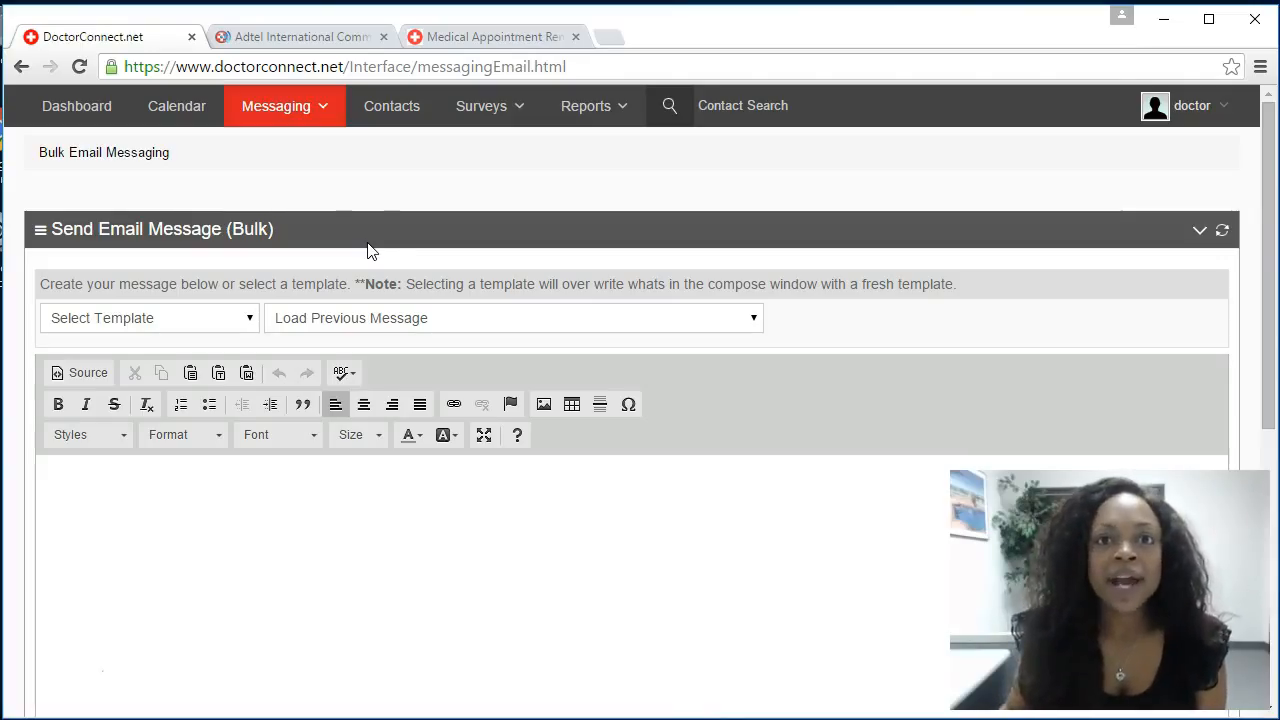
pyautogui.click(36, 680)
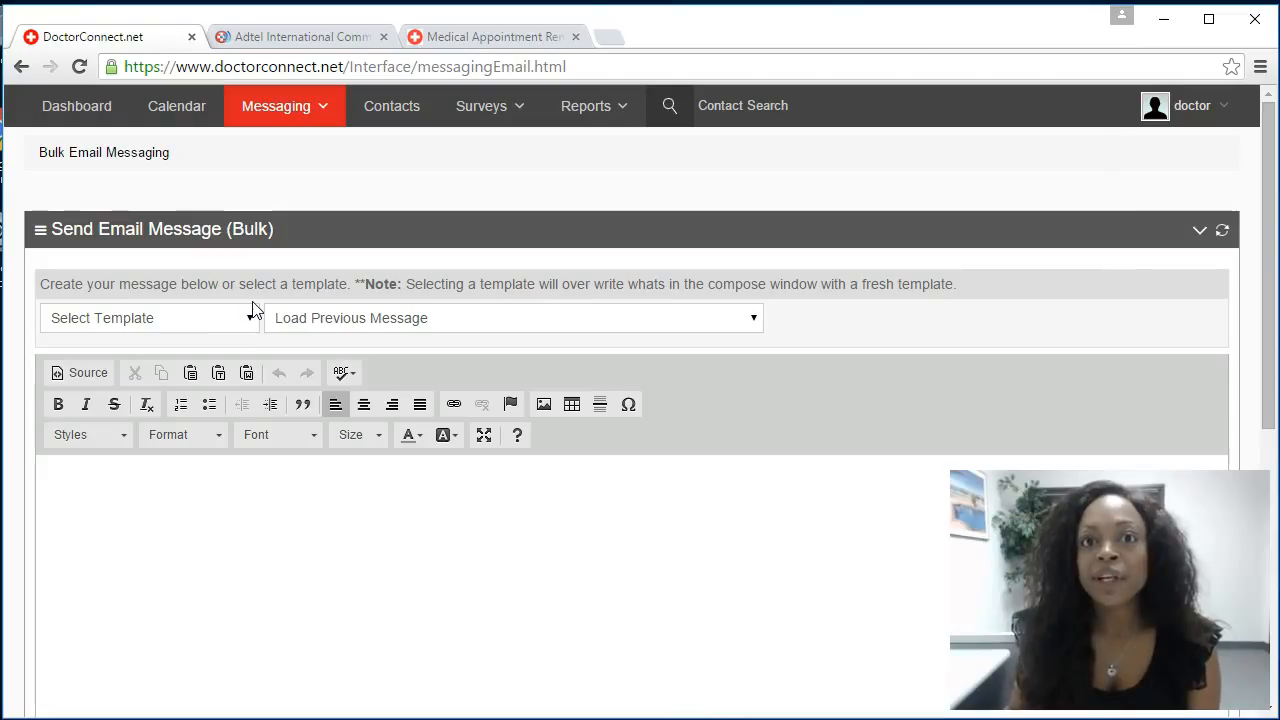
pyautogui.click(175, 330)
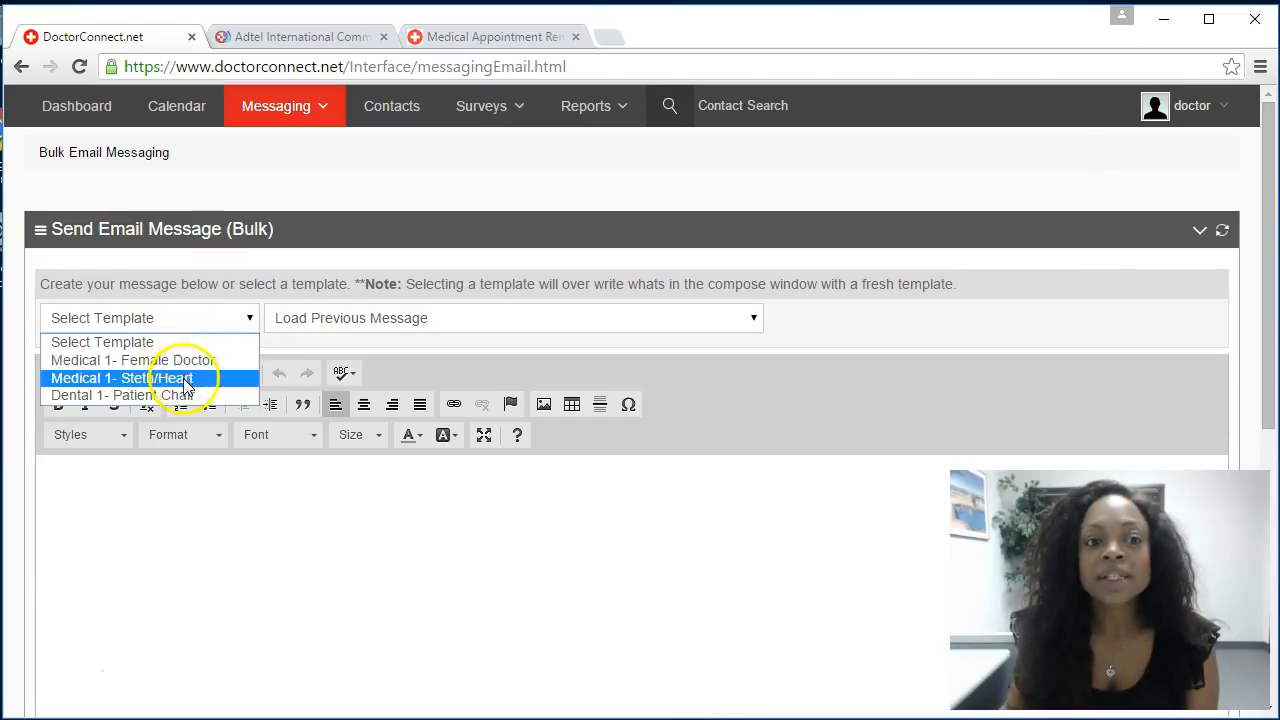
pyautogui.click(195, 359)
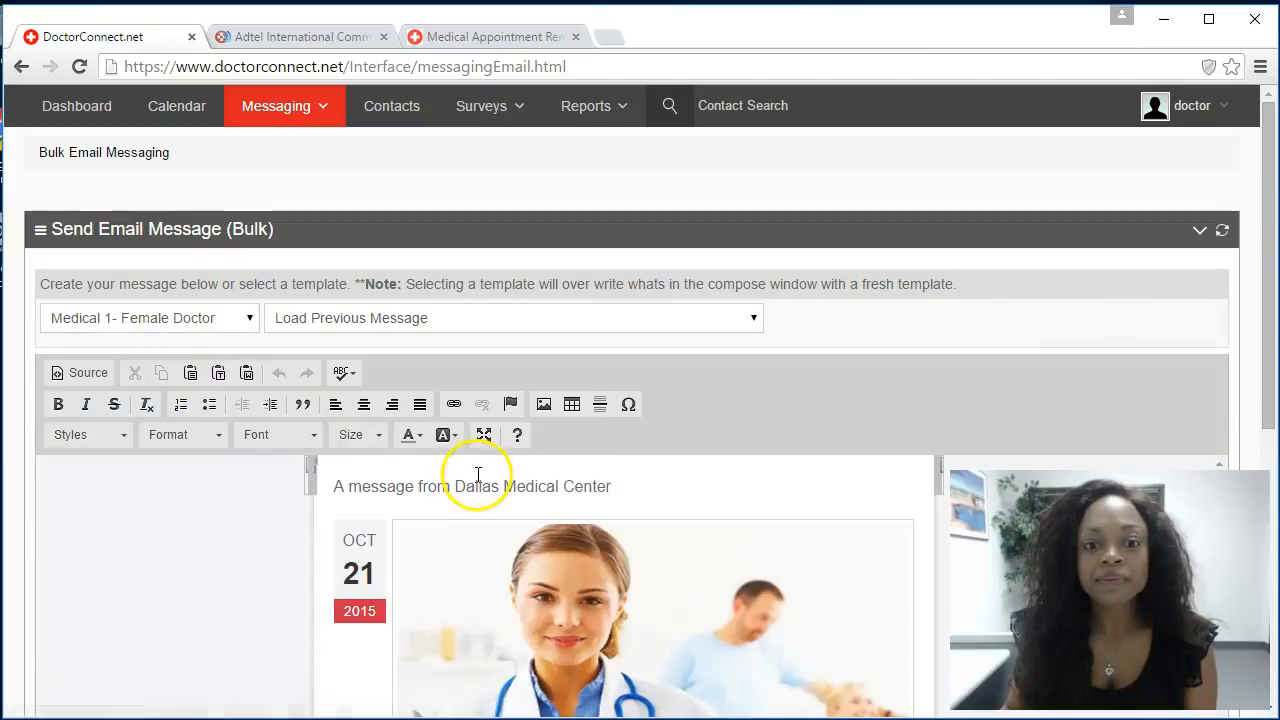
pyautogui.scroll(-2, 470, 495)
pyautogui.scroll(2, 720, 531)
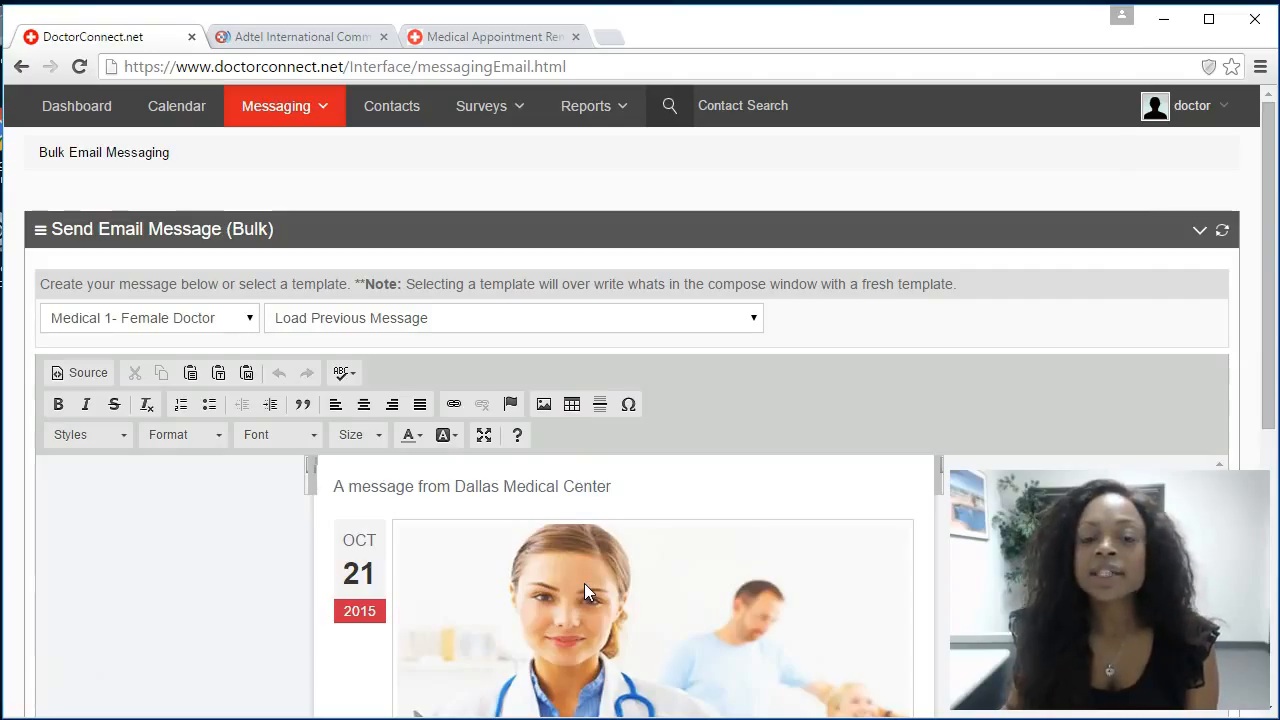
# Step: Delete both placeholder paragraphs below the template image, keeping the large red drop cap D
pyautogui.scroll(-1, 540, 555)
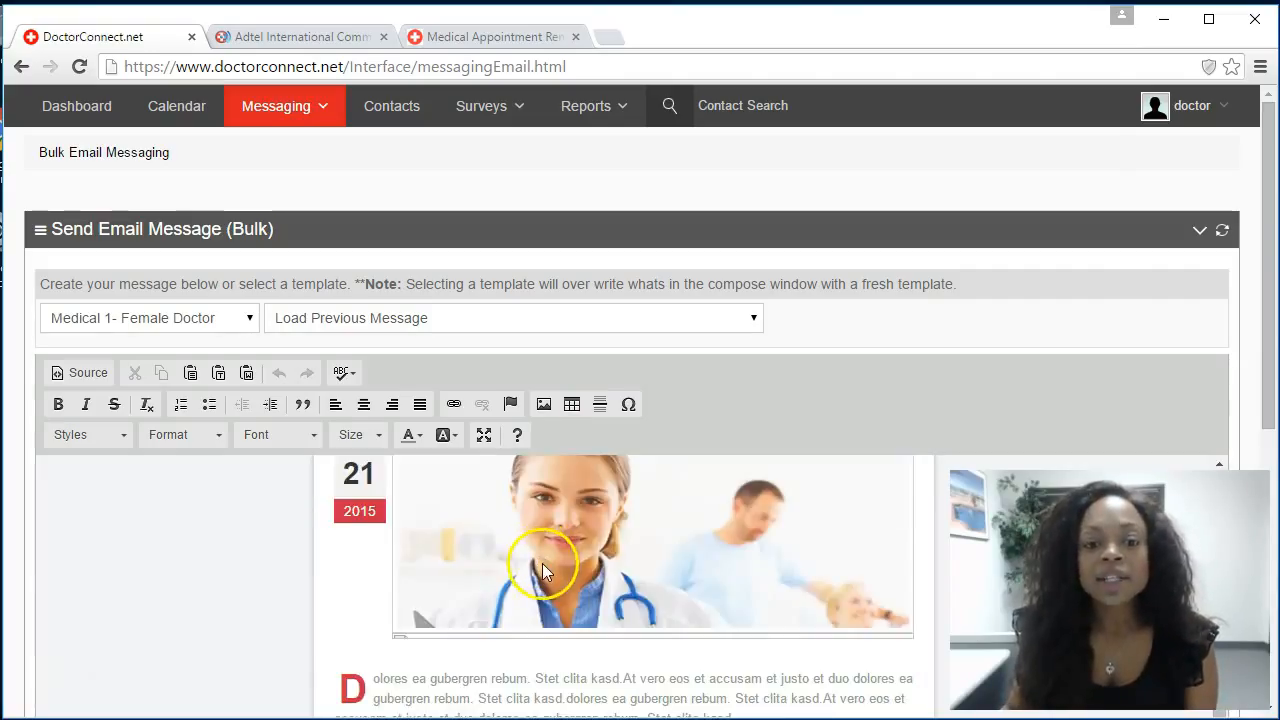
pyautogui.scroll(-1, 542, 563)
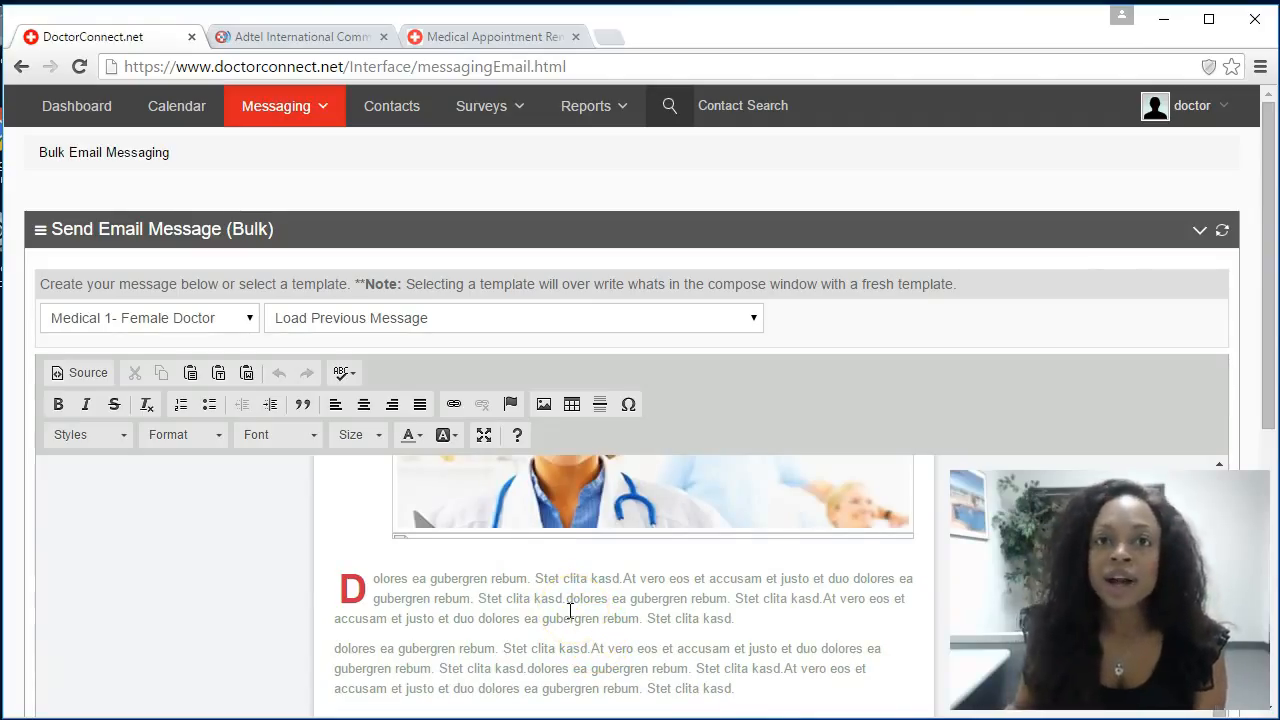
pyautogui.click(744, 690)
pyautogui.moveTo(744, 690); pyautogui.dragTo(368, 580)
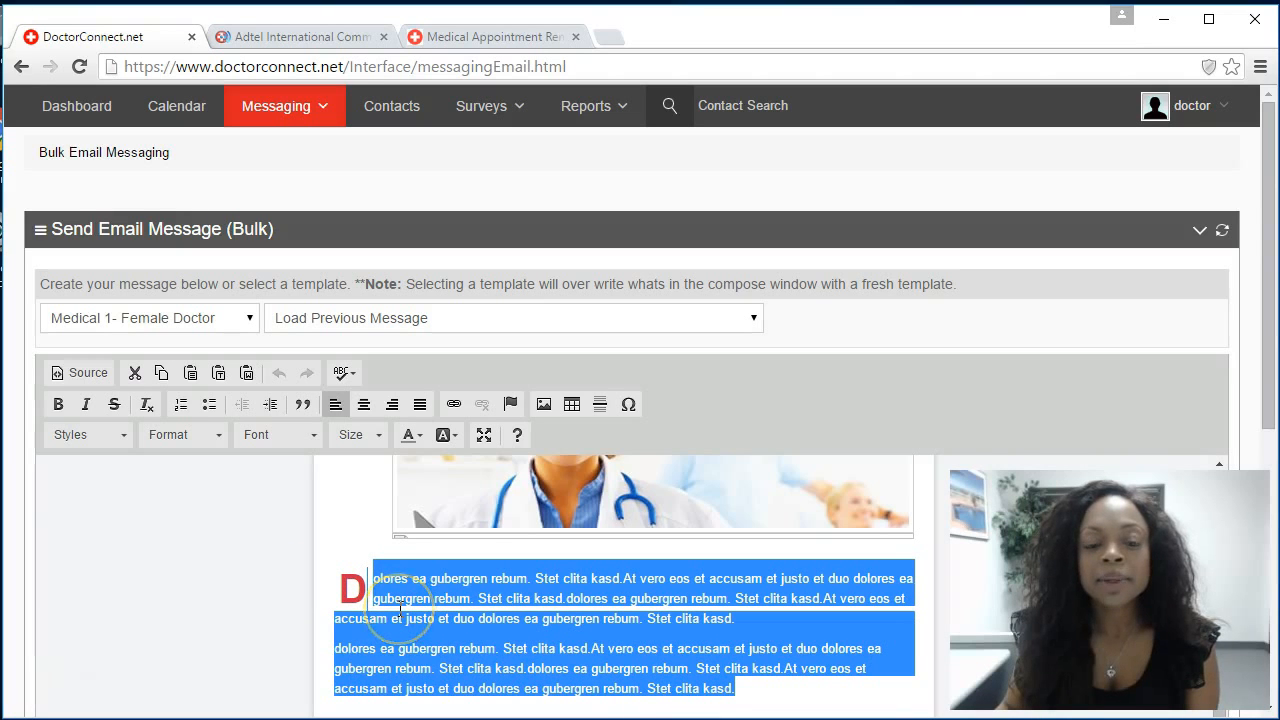
pyautogui.press('Delete')
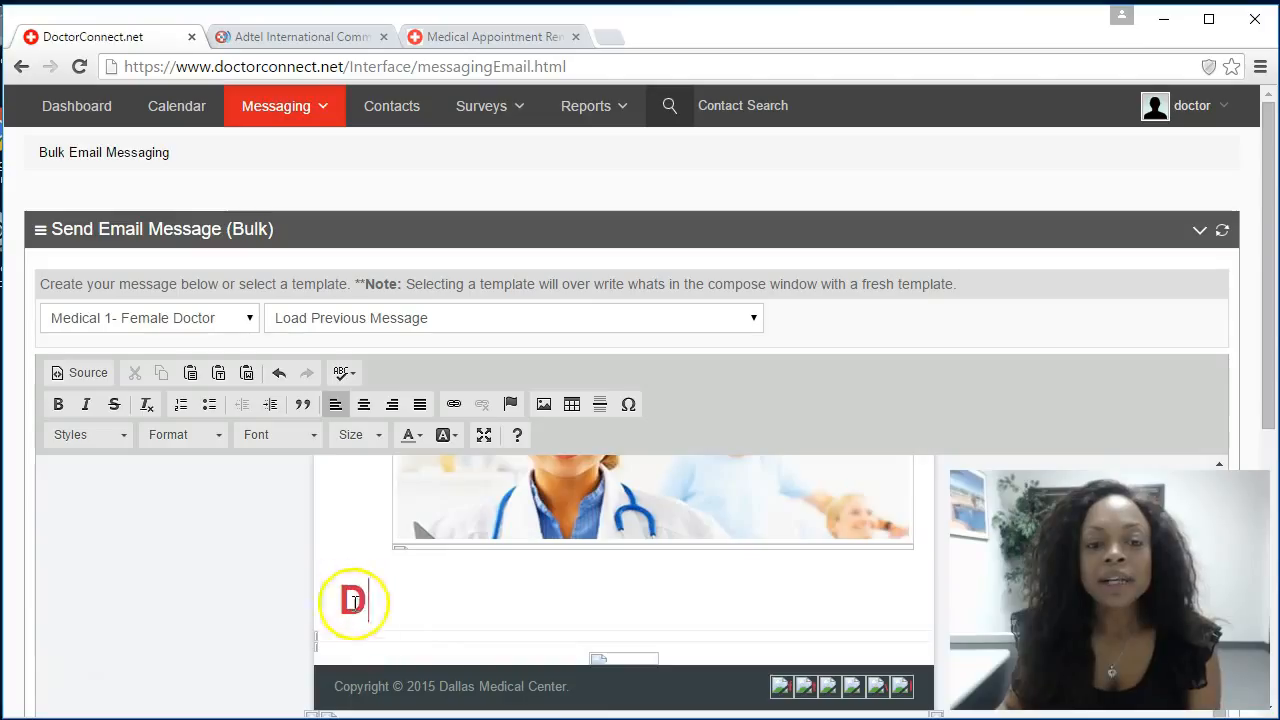
# Step: Place the text cursor directly after the red drop cap D and open the editor's Paste dialog there
pyautogui.click(381, 596)
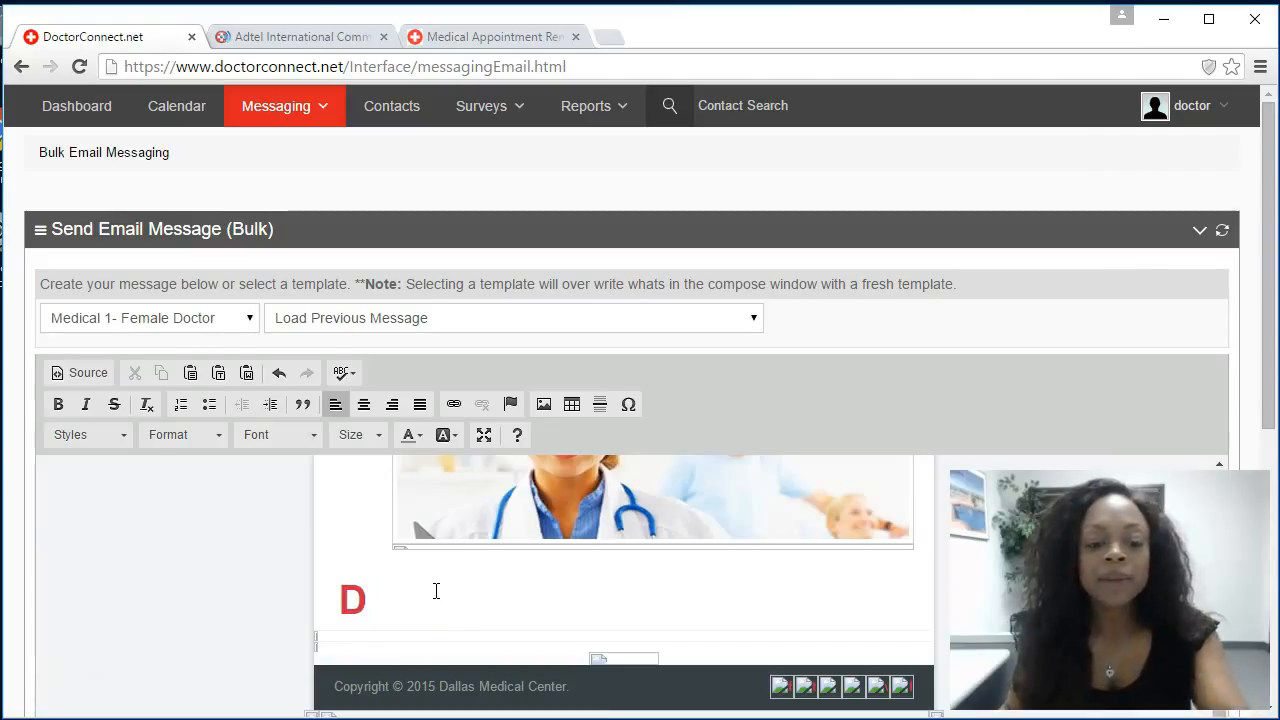
pyautogui.click(417, 591)
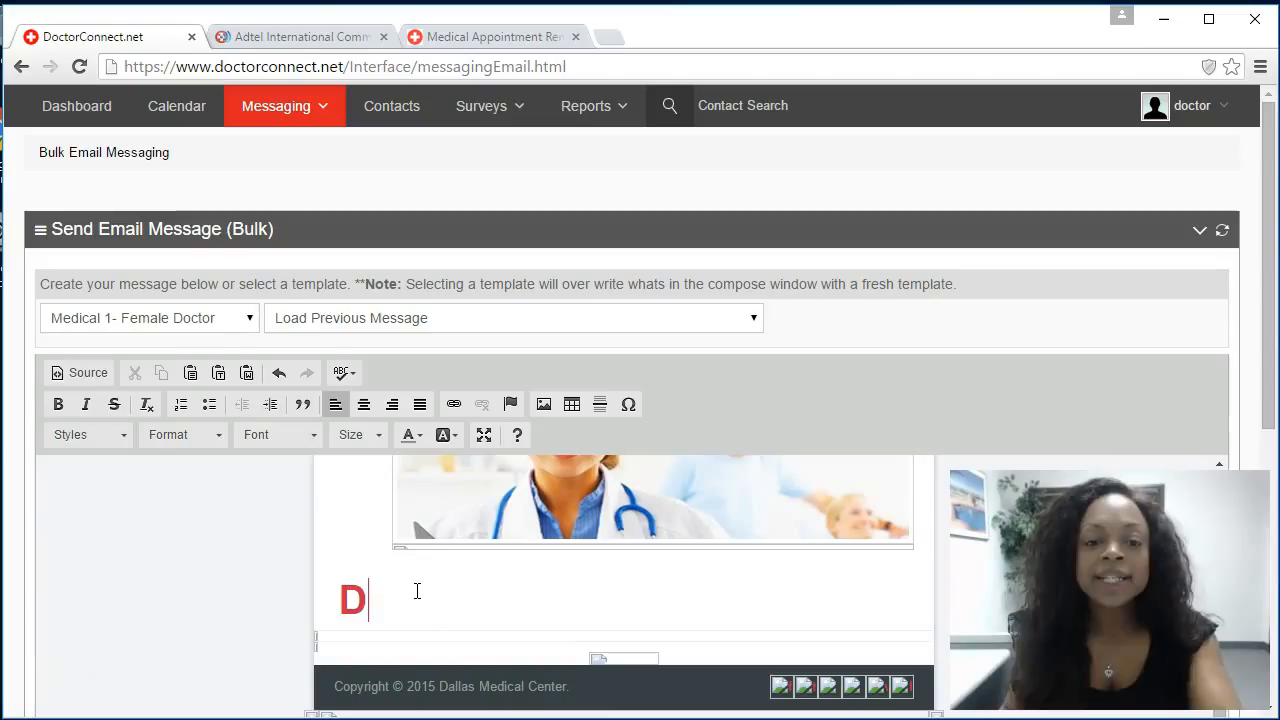
pyautogui.click(409, 586)
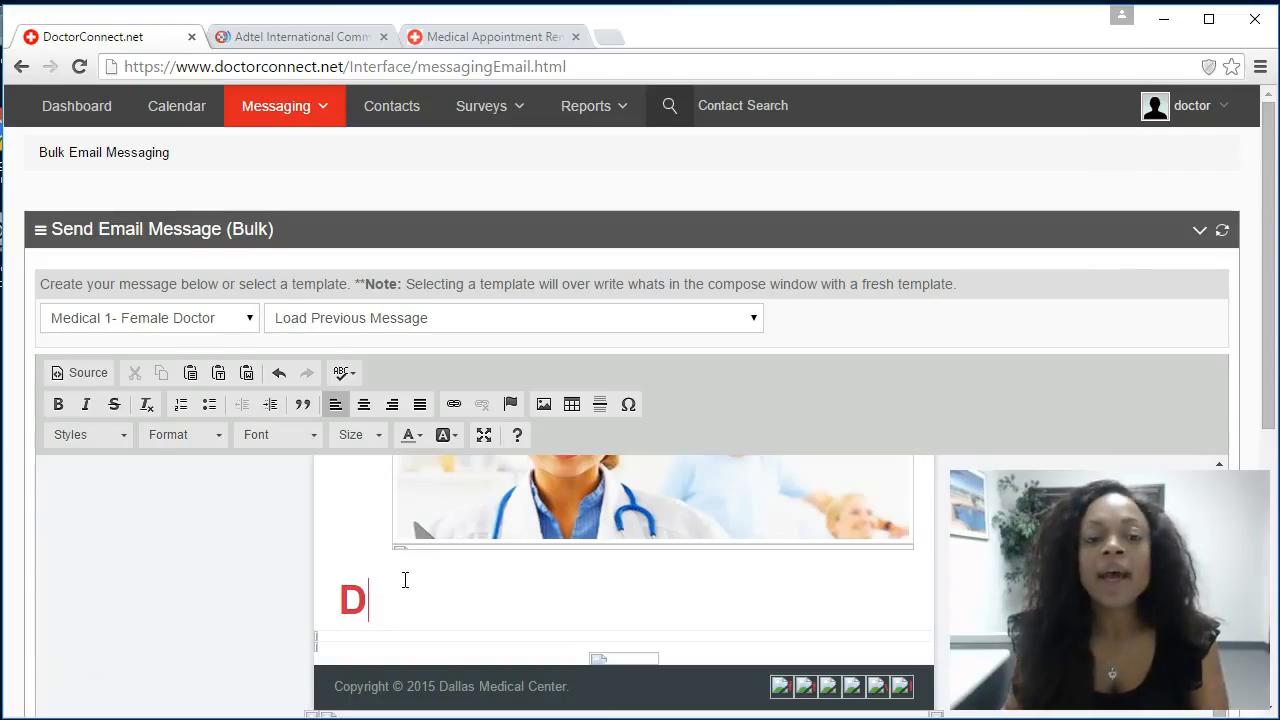
pyautogui.click(426, 584)
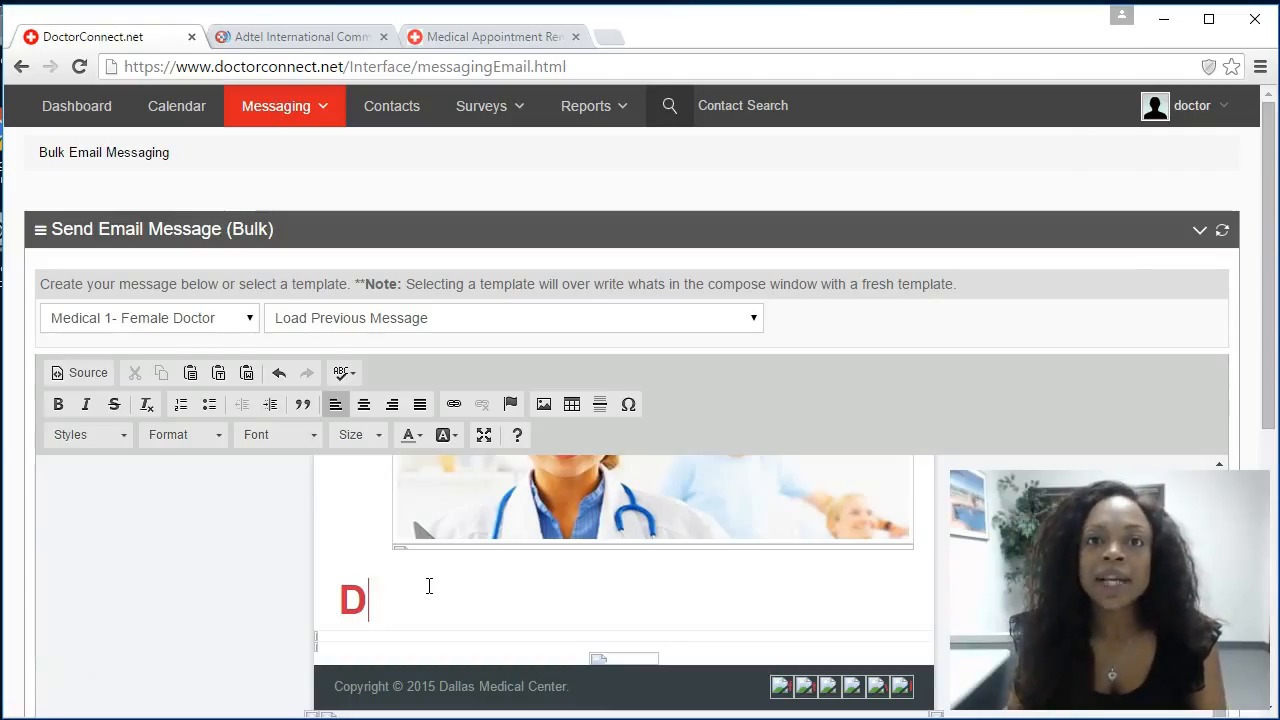
pyautogui.click(376, 595)
pyautogui.rightClick(376, 595)
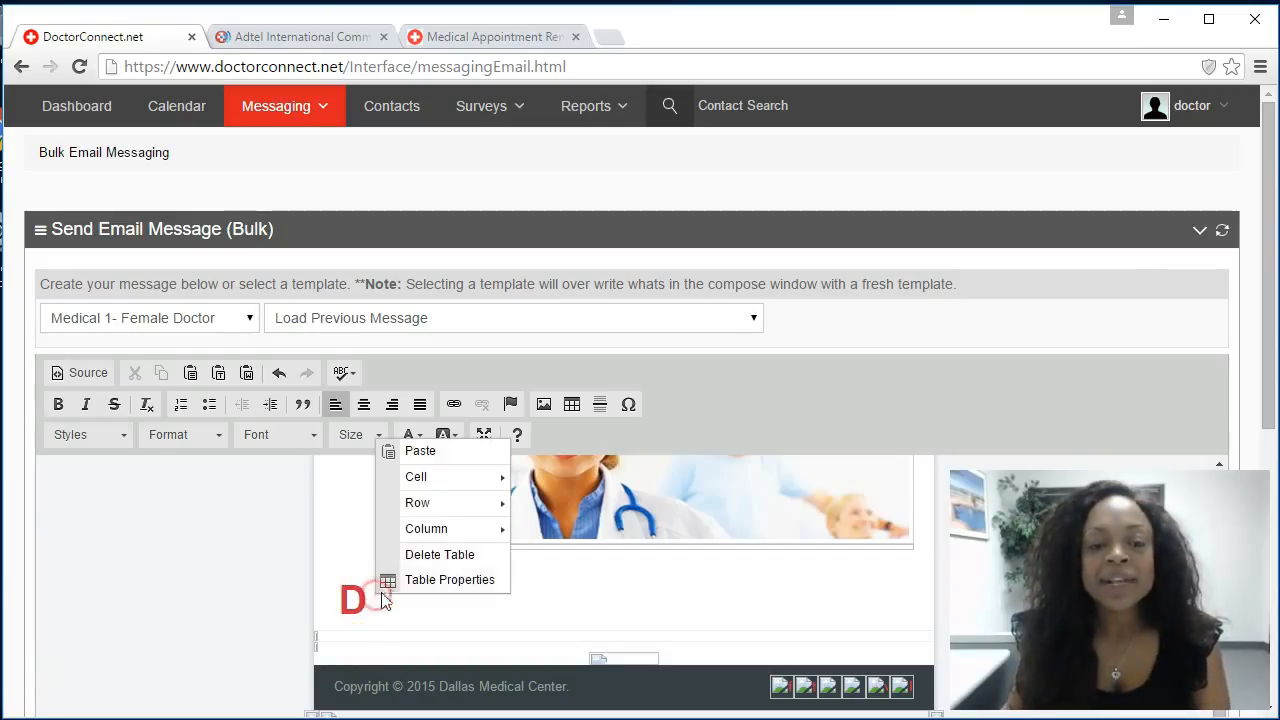
pyautogui.click(388, 607)
pyautogui.rightClick(379, 602)
pyautogui.click(375, 606)
pyautogui.click(380, 595)
pyautogui.rightClick(380, 595)
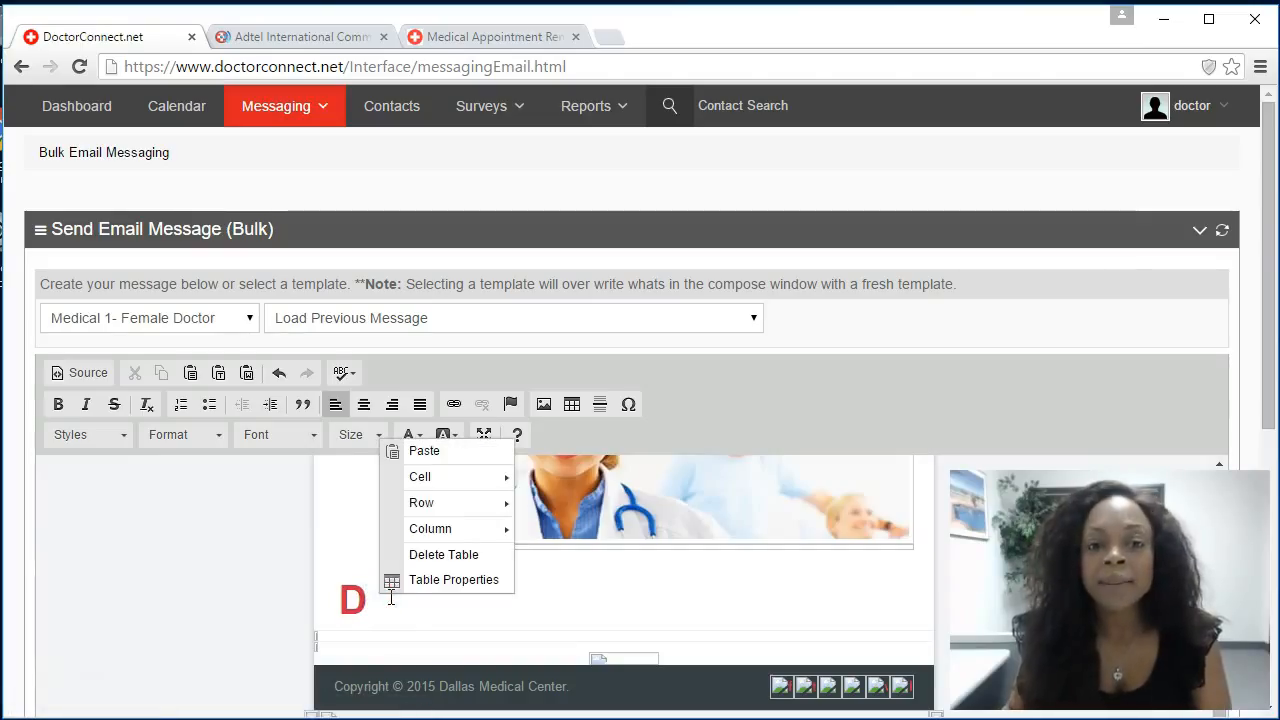
pyautogui.click(377, 606)
pyautogui.click(447, 453)
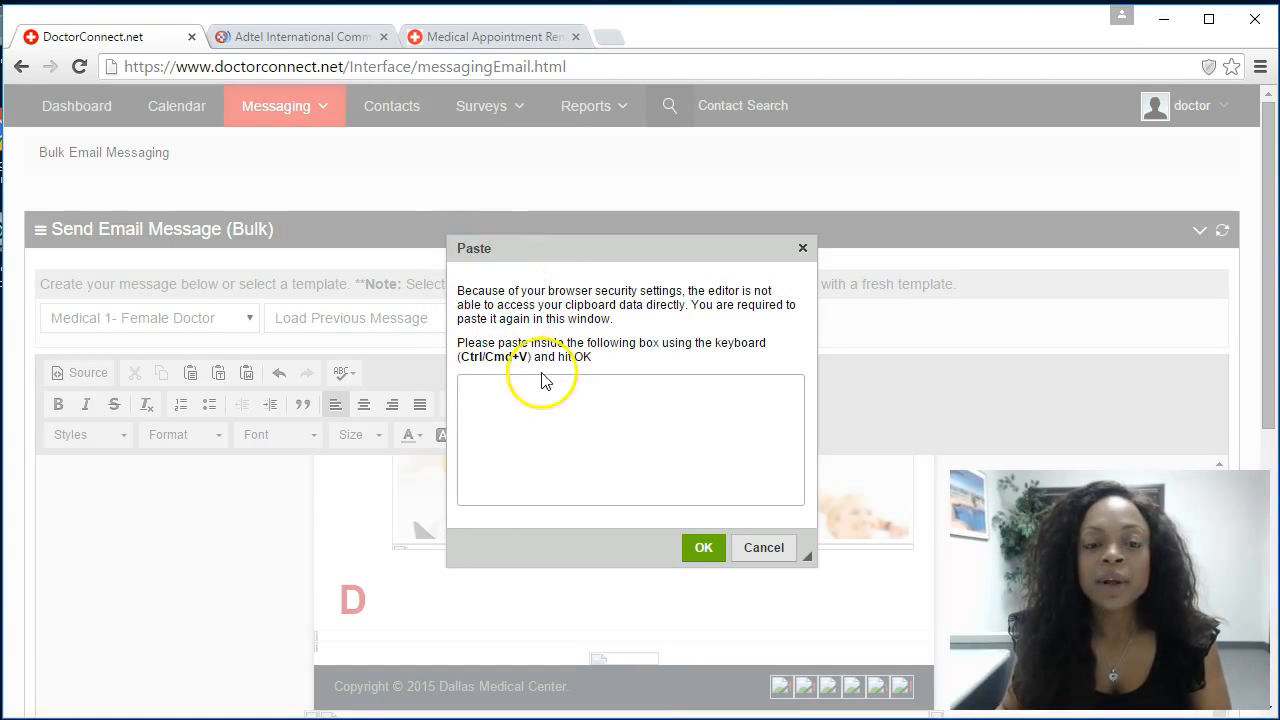
# Step: Paste the copied DoctorConnect.net heading and paragraphs, check the text, and insert it into the email body
pyautogui.rightClick(497, 397)
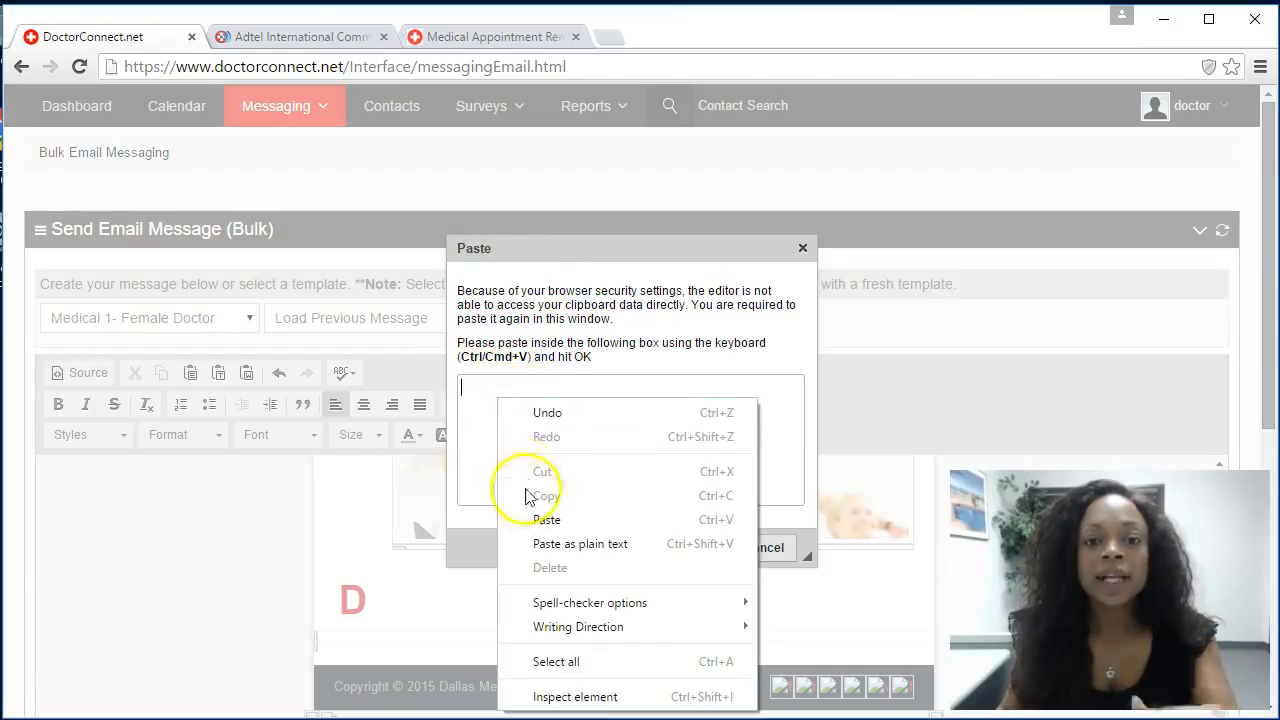
pyautogui.click(560, 519)
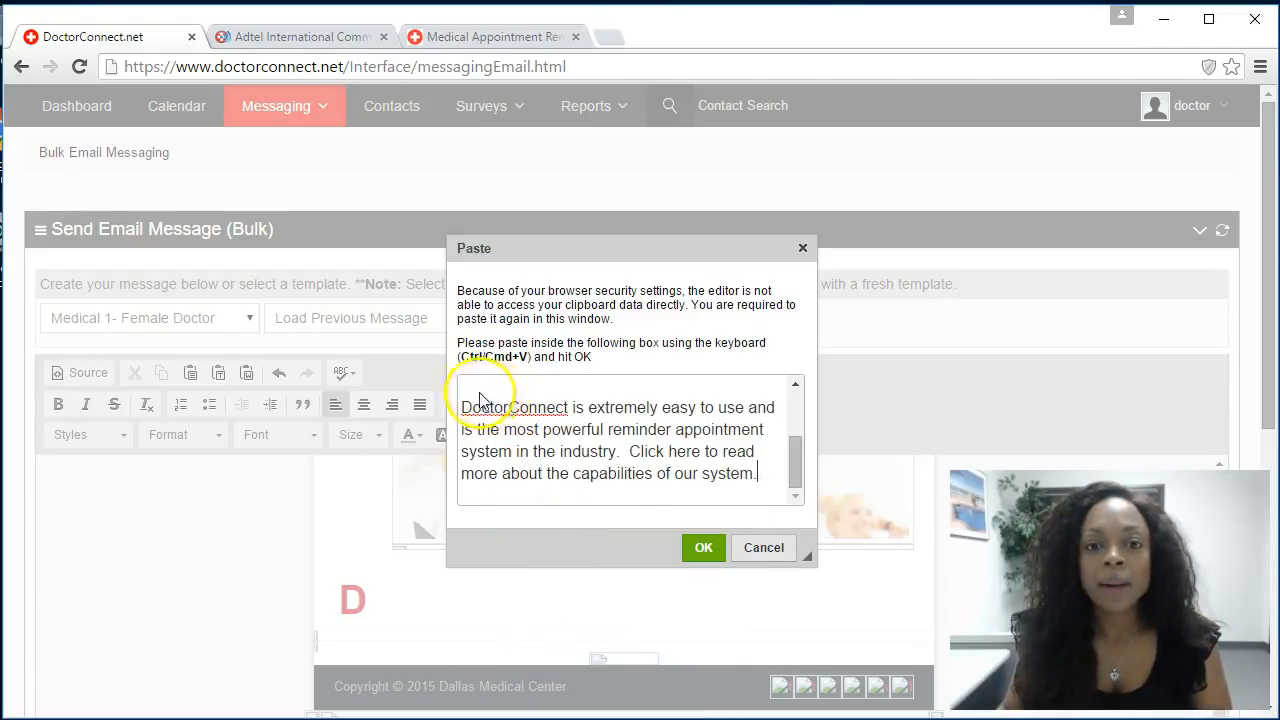
pyautogui.scroll(5, 608, 432)
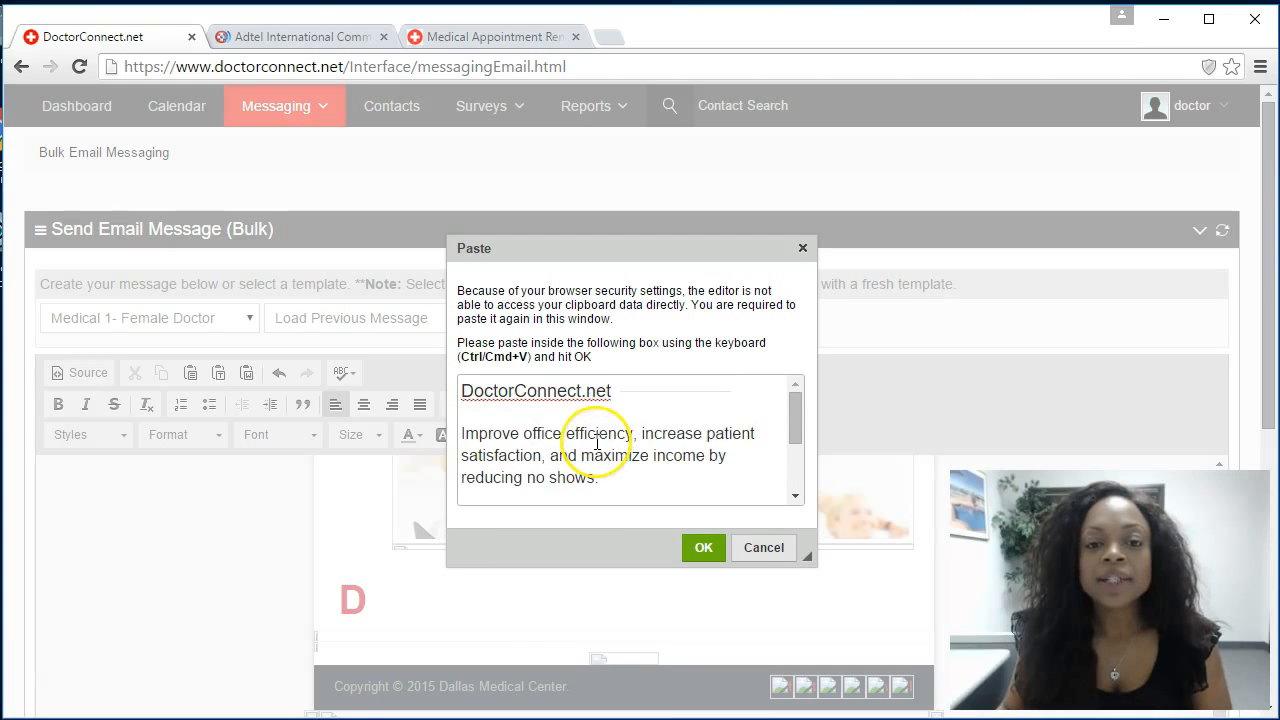
pyautogui.scroll(-8, 598, 443)
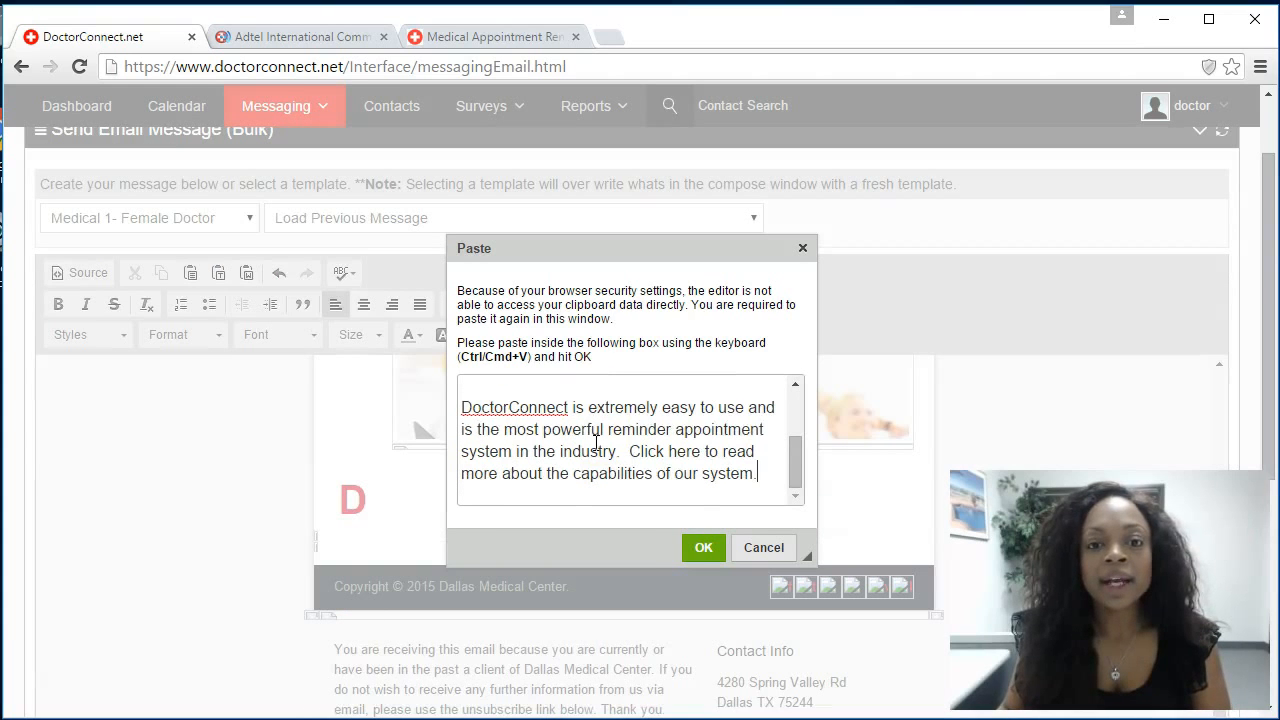
pyautogui.click(705, 548)
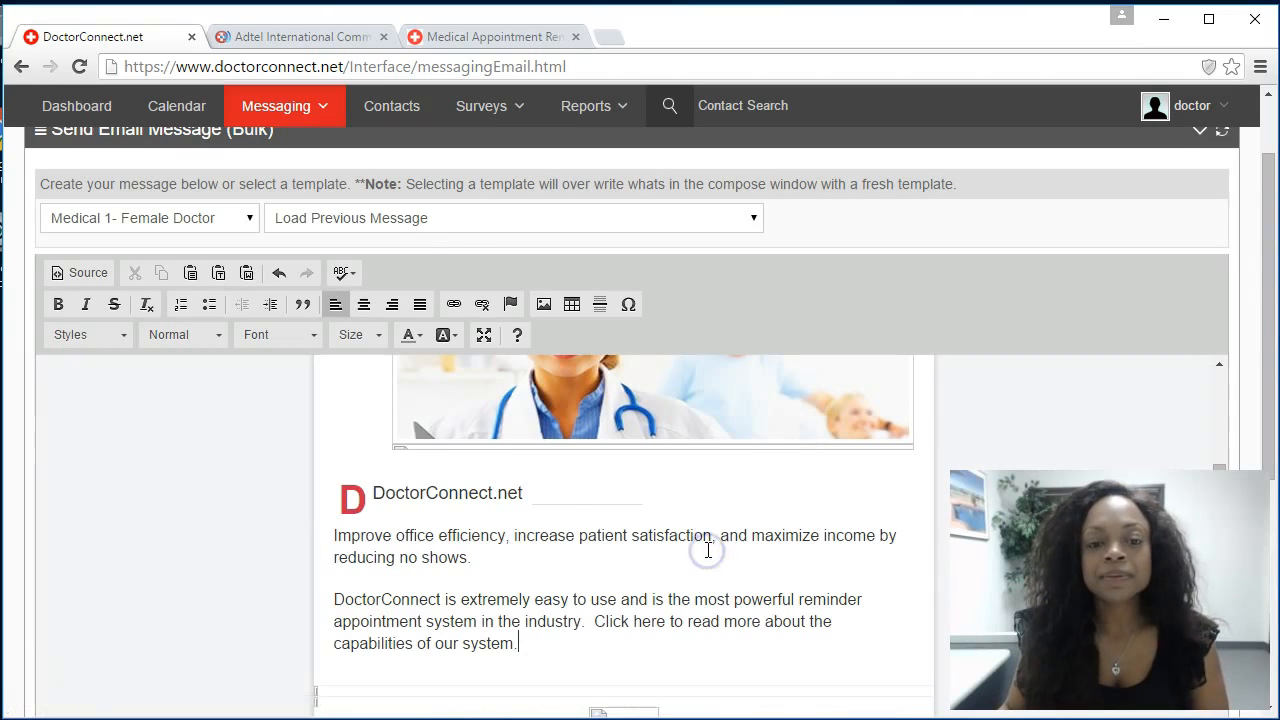
# Step: Remove the duplicate D from the DoctorConnect.net heading so the drop cap serves as its first letter
pyautogui.scroll(-1, 708, 550)
pyautogui.click(386, 392)
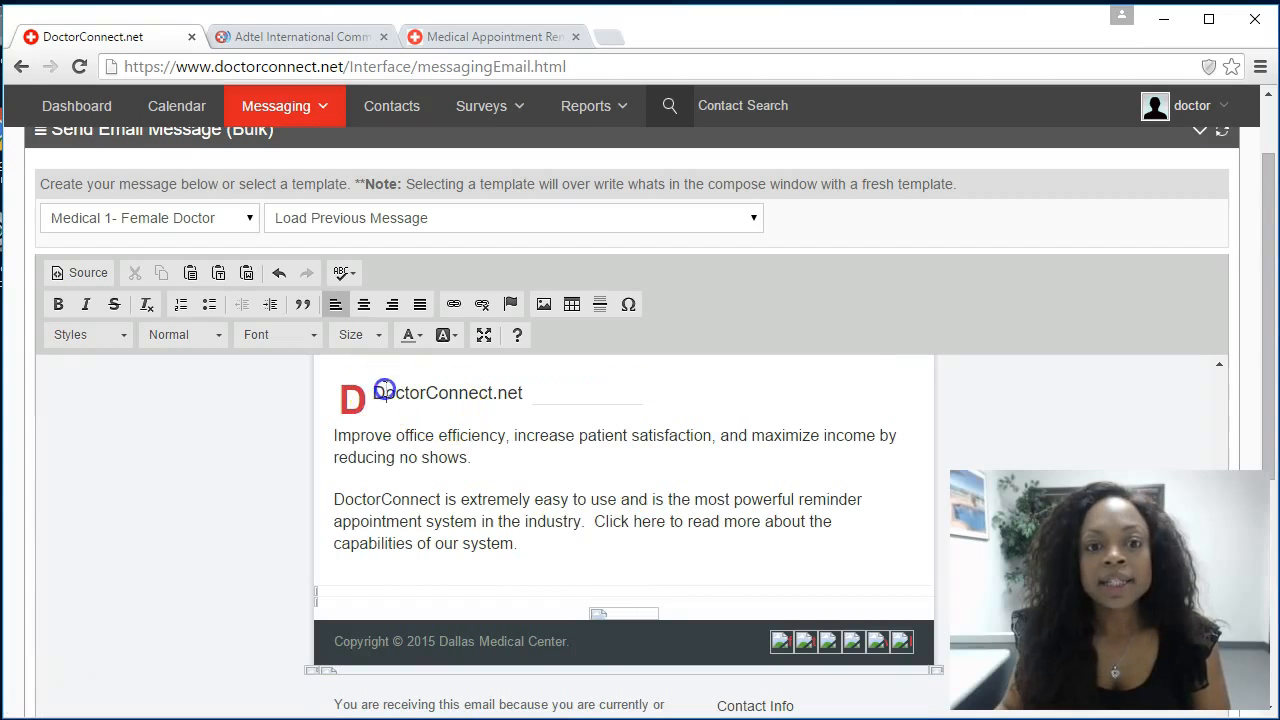
pyautogui.press('BackSpace')
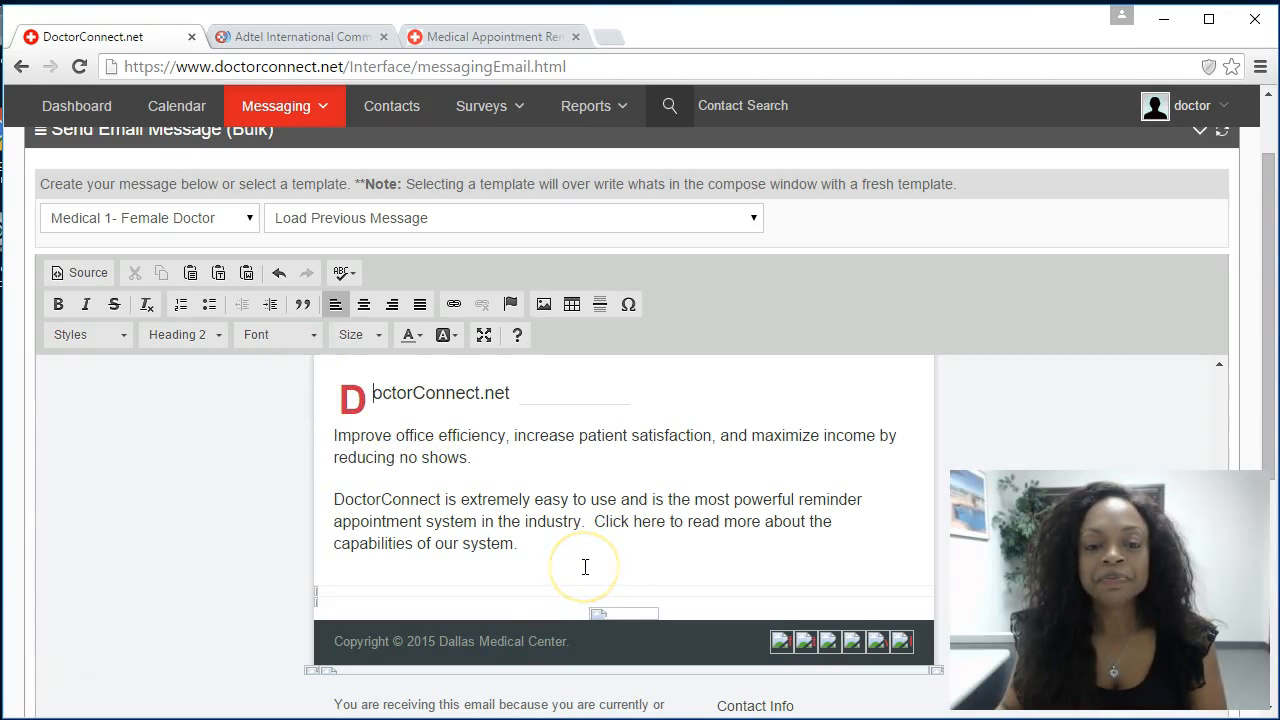
# Step: Select the entire pasted message text, try centered and left alignment on it, and set it to justified
pyautogui.scroll(1, 584, 567)
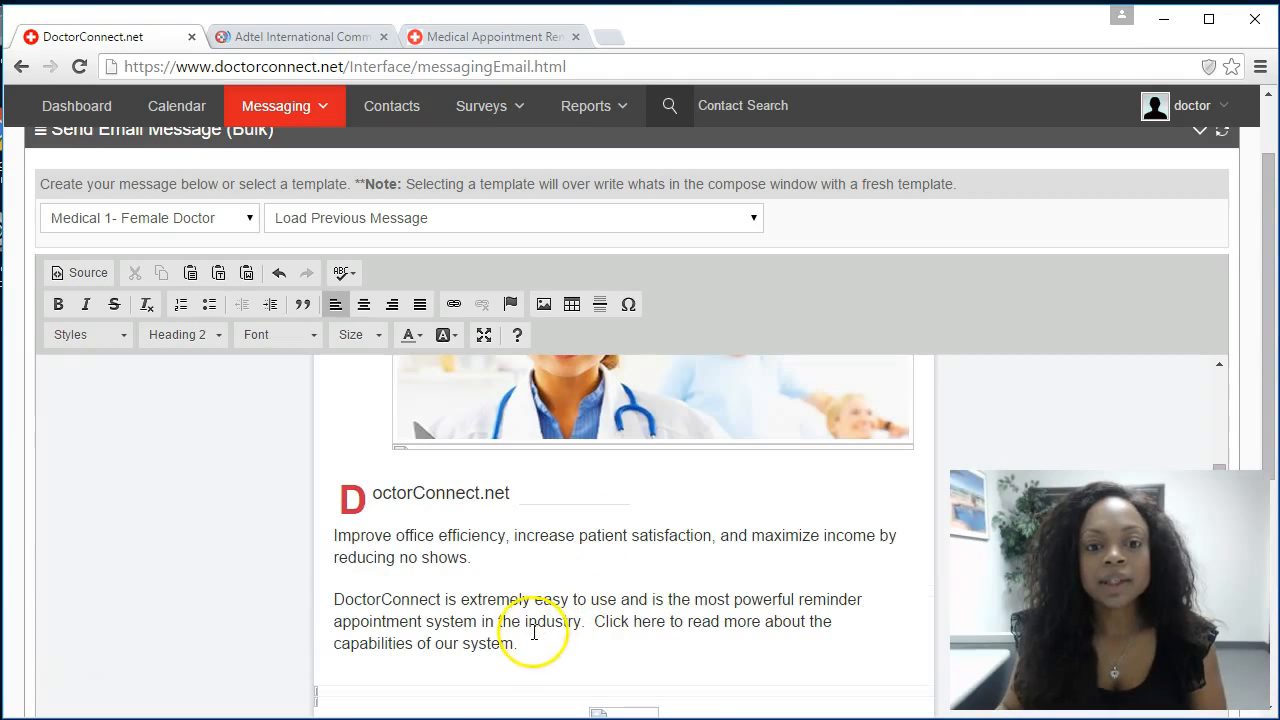
pyautogui.moveTo(521, 645); pyautogui.dragTo(352, 472)
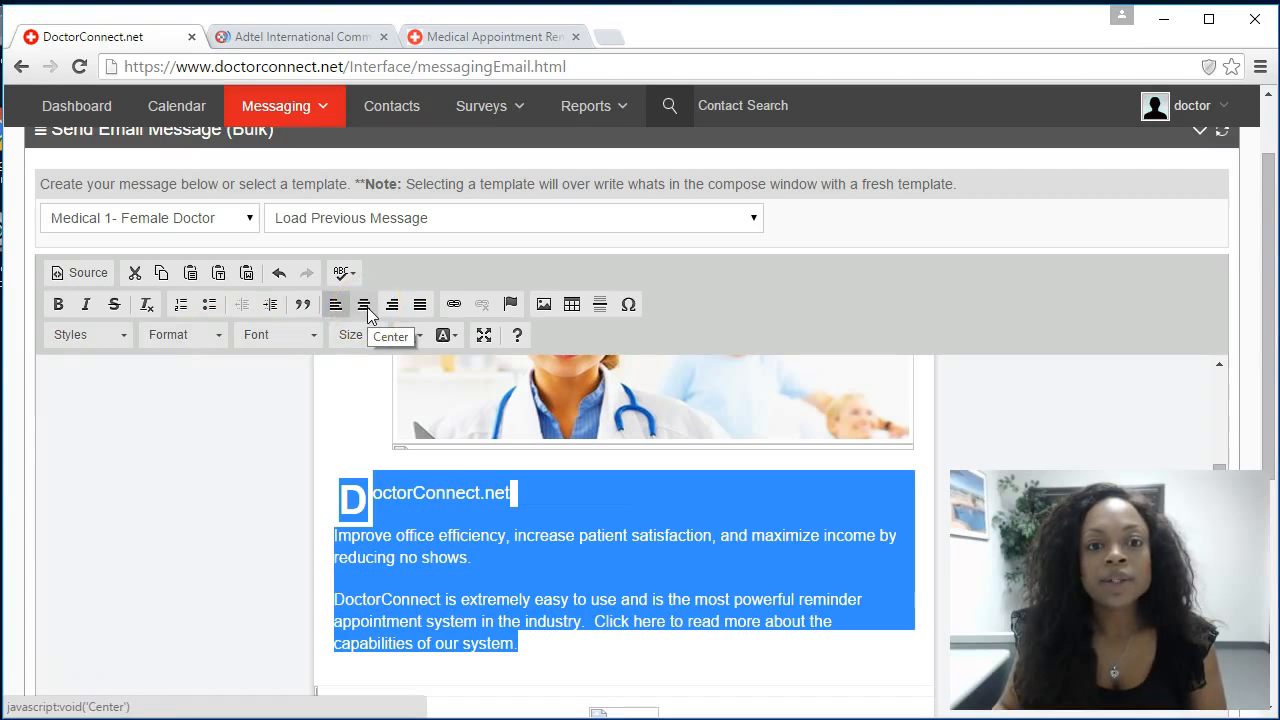
pyautogui.click(335, 312)
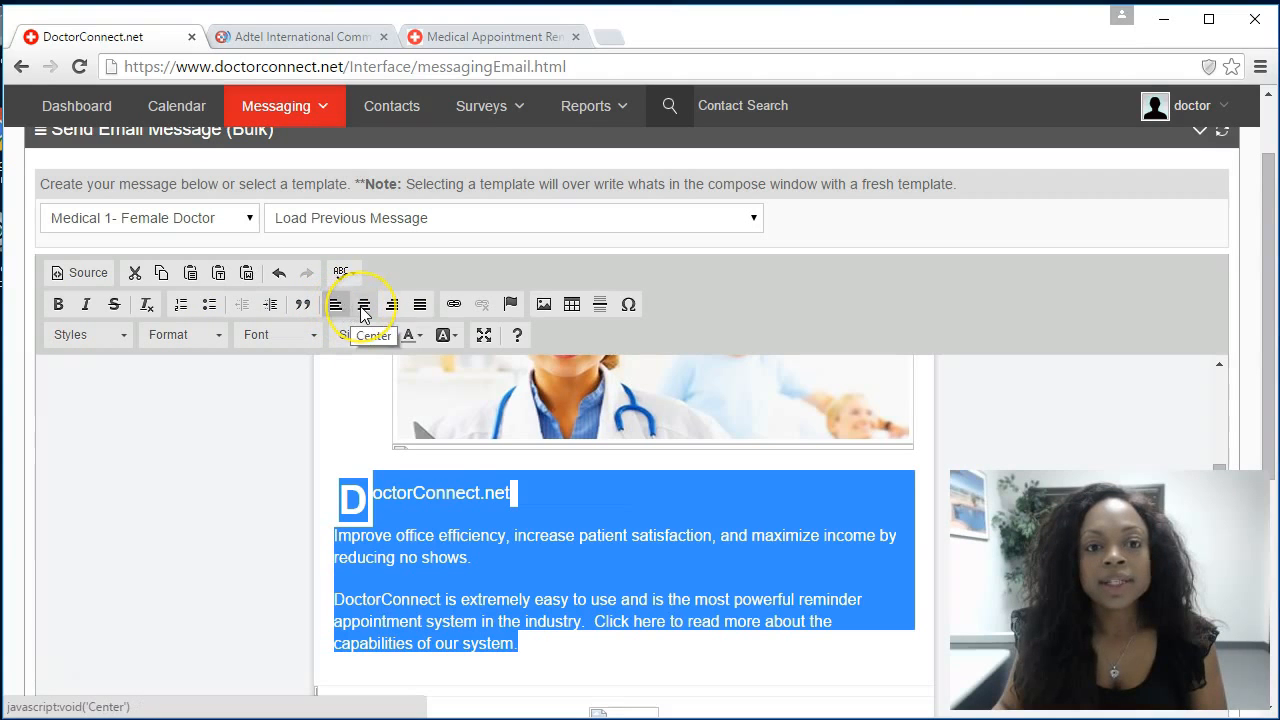
pyautogui.click(364, 306)
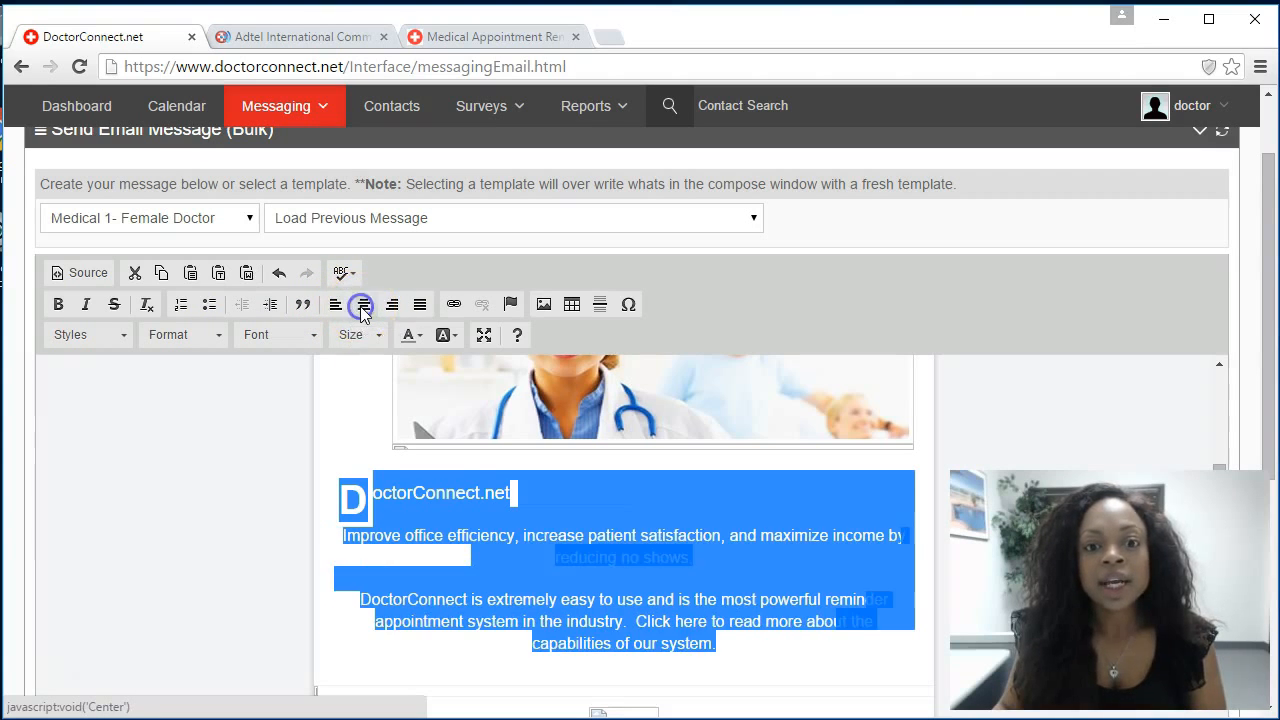
pyautogui.click(543, 570)
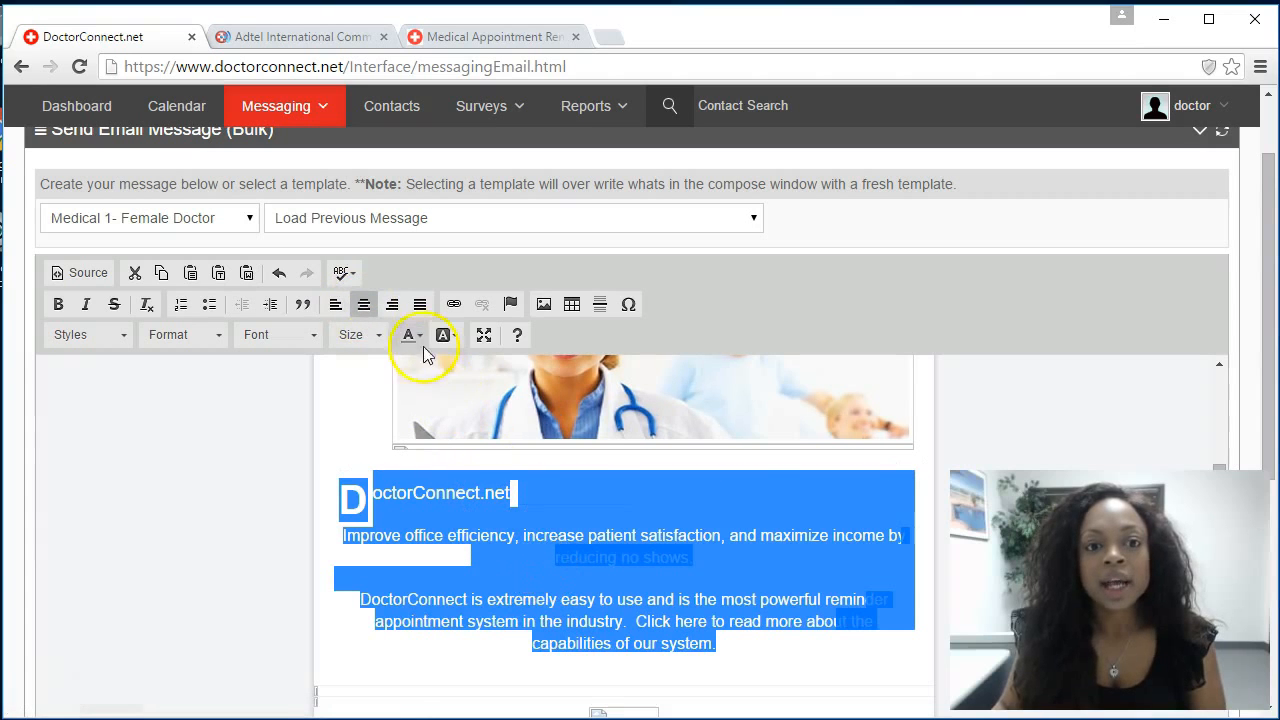
pyautogui.click(337, 306)
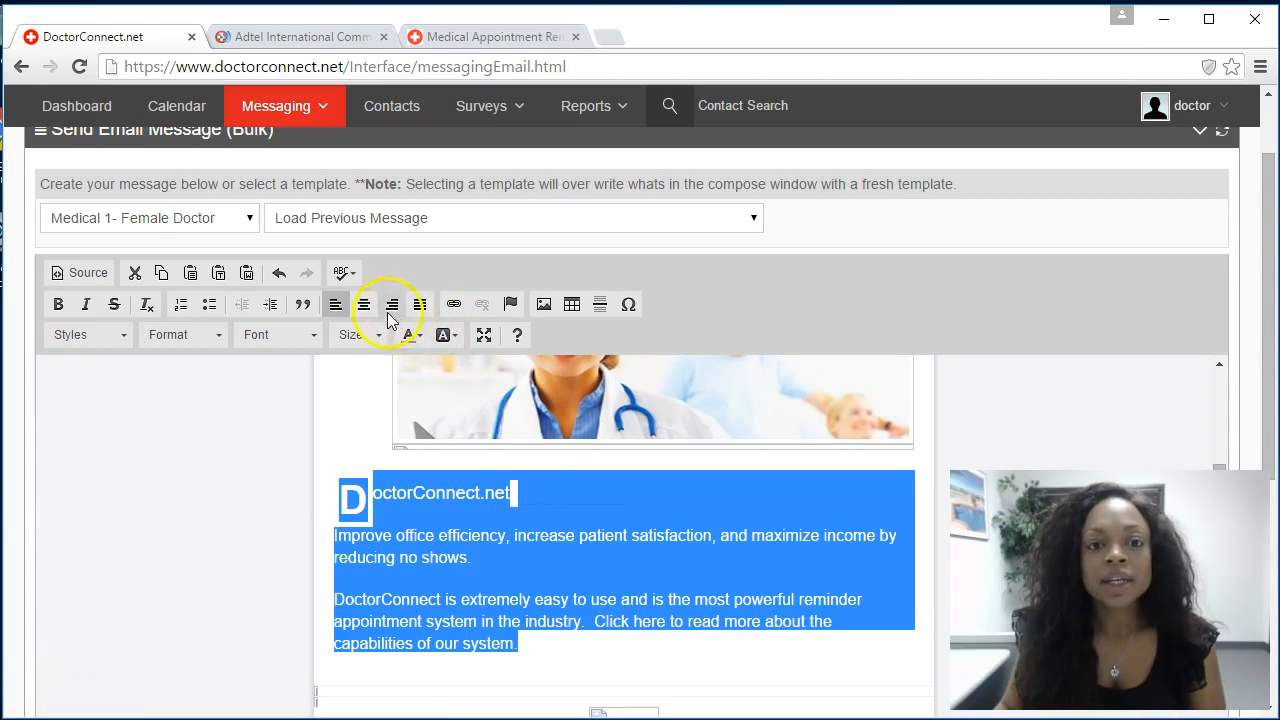
pyautogui.click(420, 314)
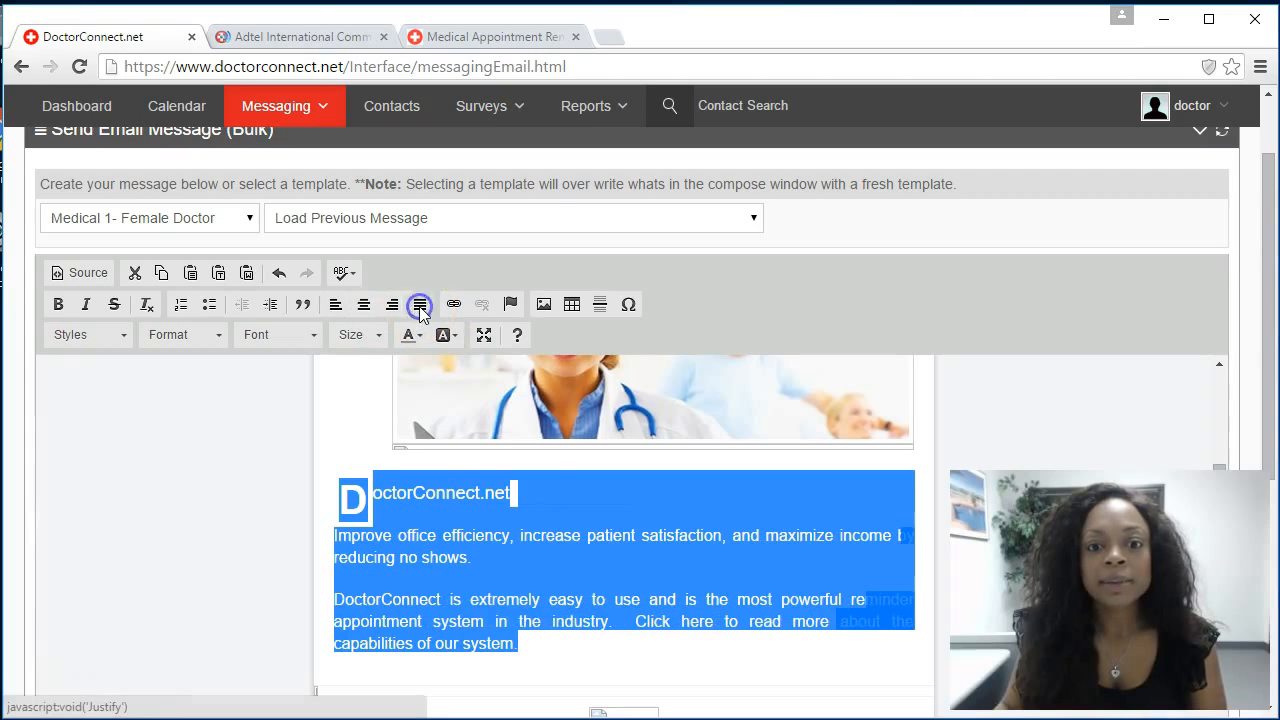
# Step: Set the selected message text to left alignment, deselect it, and check the layout of the email body
pyautogui.click(336, 304)
pyautogui.scroll(2, 587, 615)
pyautogui.scroll(-1, 590, 625)
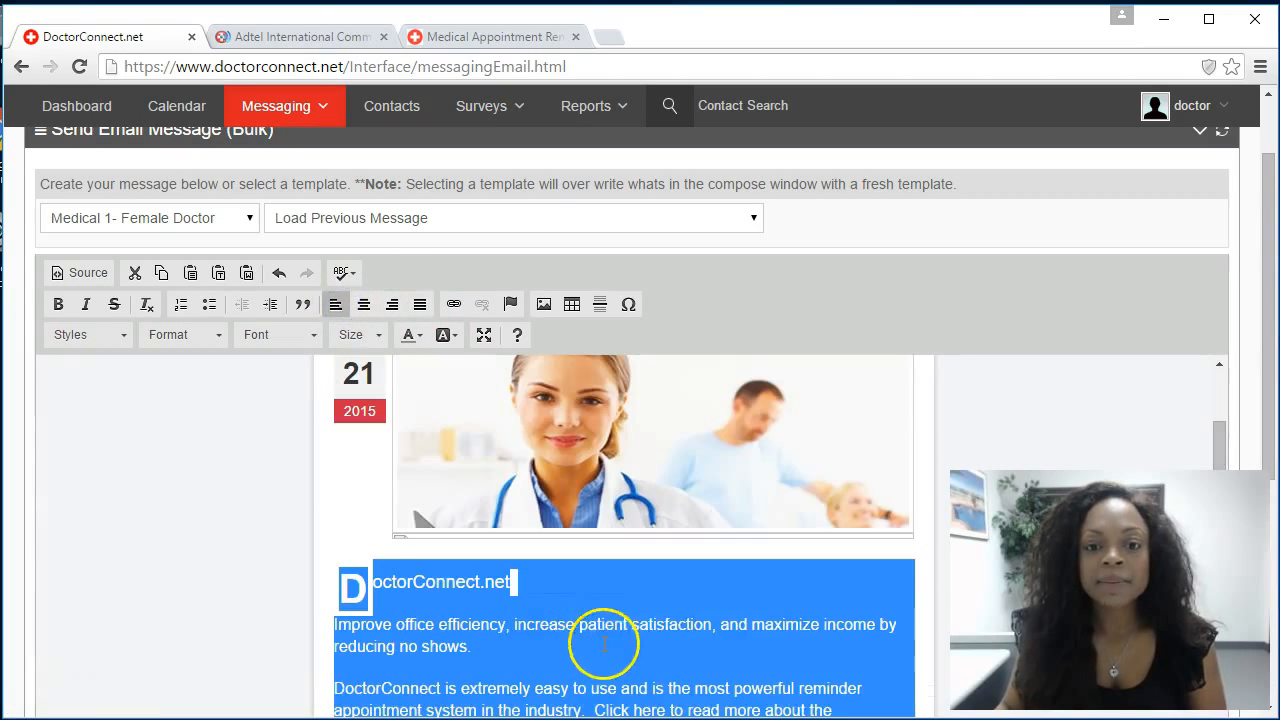
pyautogui.click(632, 621)
pyautogui.scroll(-2, 620, 615)
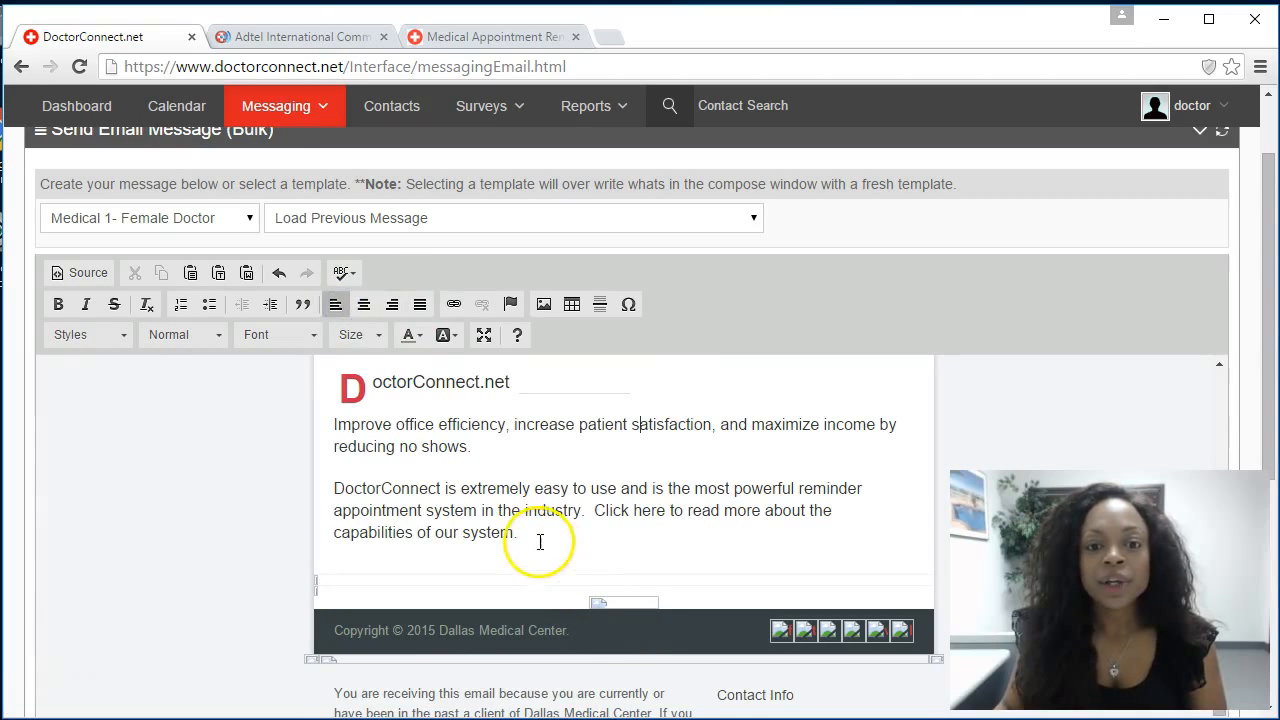
pyautogui.scroll(2, 535, 531)
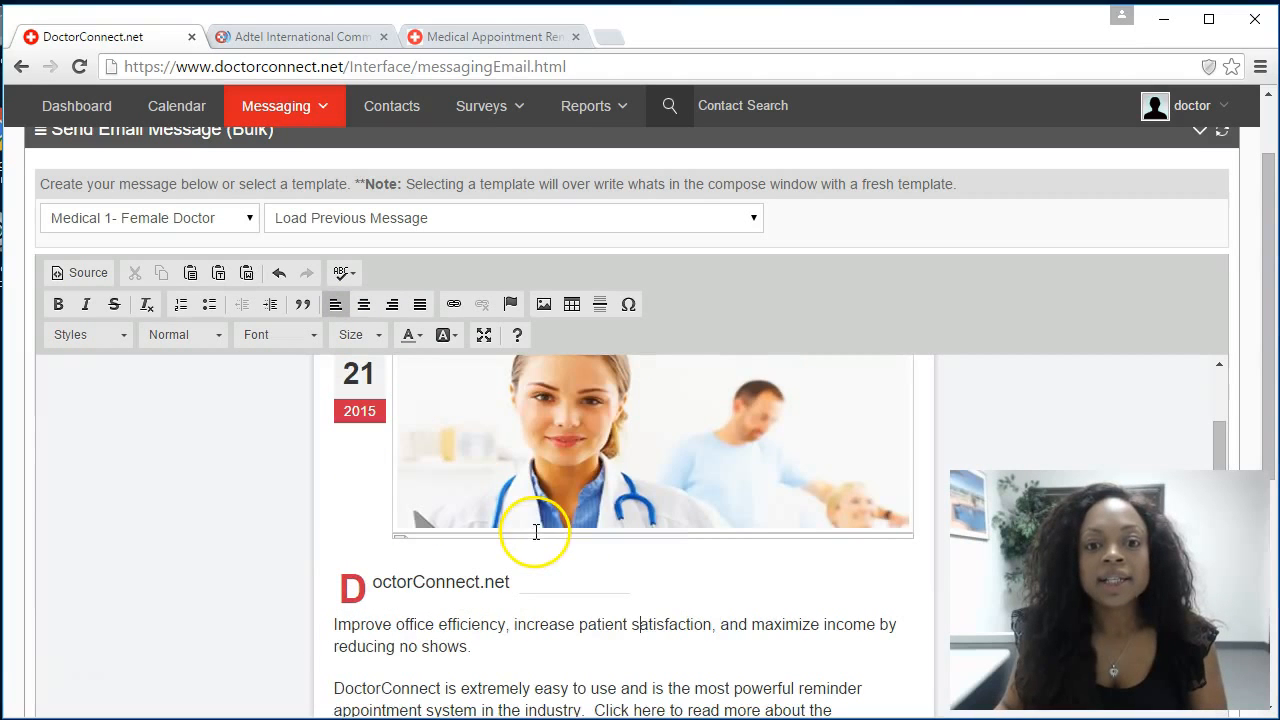
pyautogui.scroll(3, 604, 470)
pyautogui.scroll(-2, 622, 529)
pyautogui.scroll(2, 625, 528)
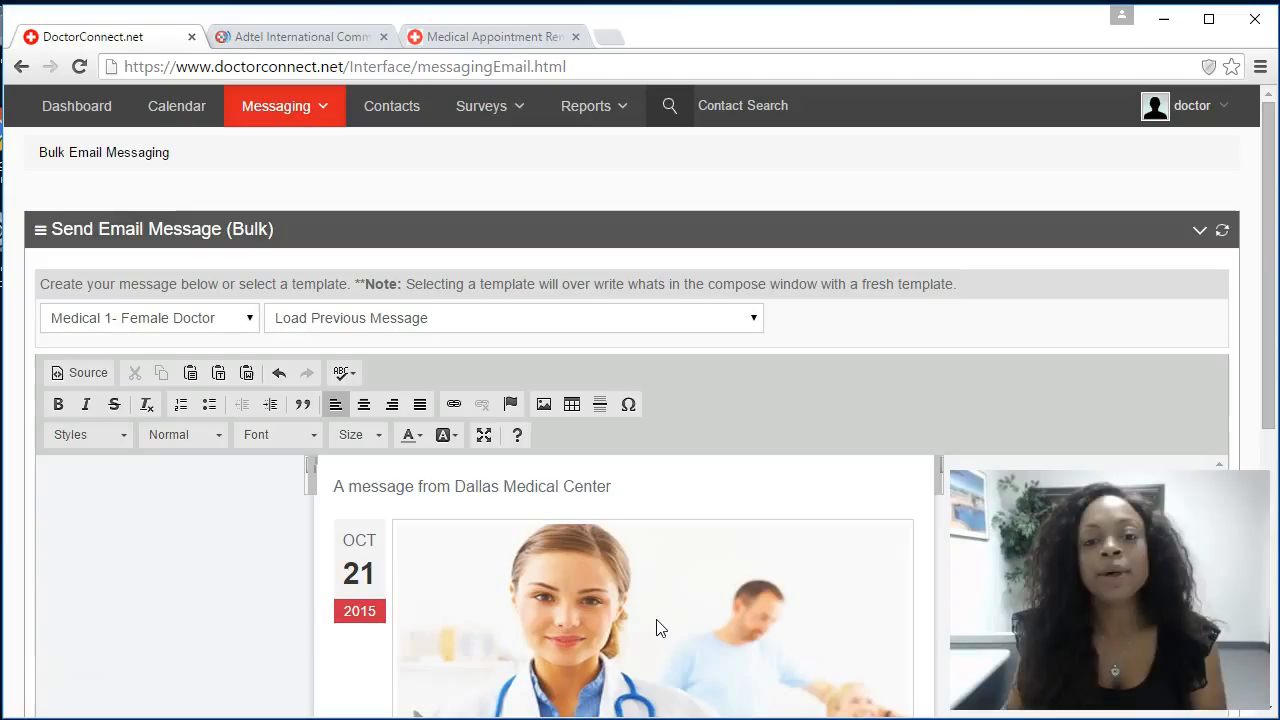
pyautogui.scroll(-1, 651, 608)
pyautogui.scroll(1, 649, 606)
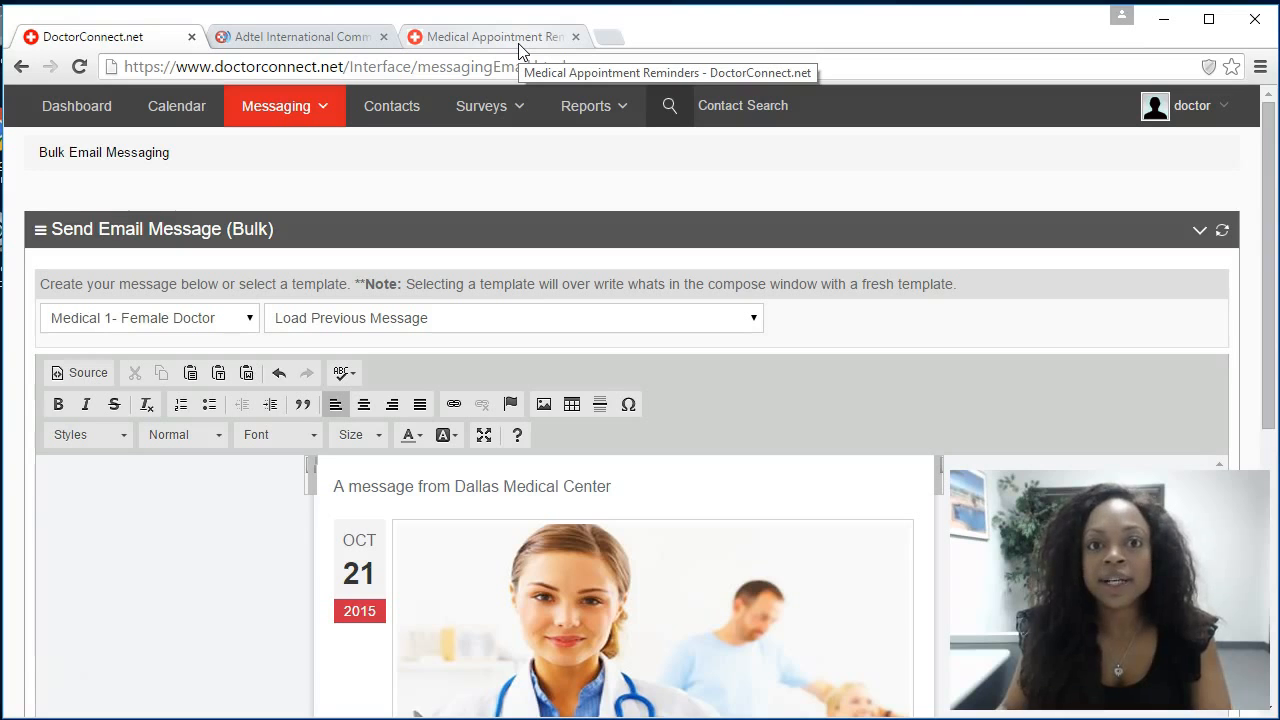
# Step: Go to the Adtel corporate site from the DoctorConnect client login page and copy the Adtel logo's image URL
pyautogui.click(430, 36)
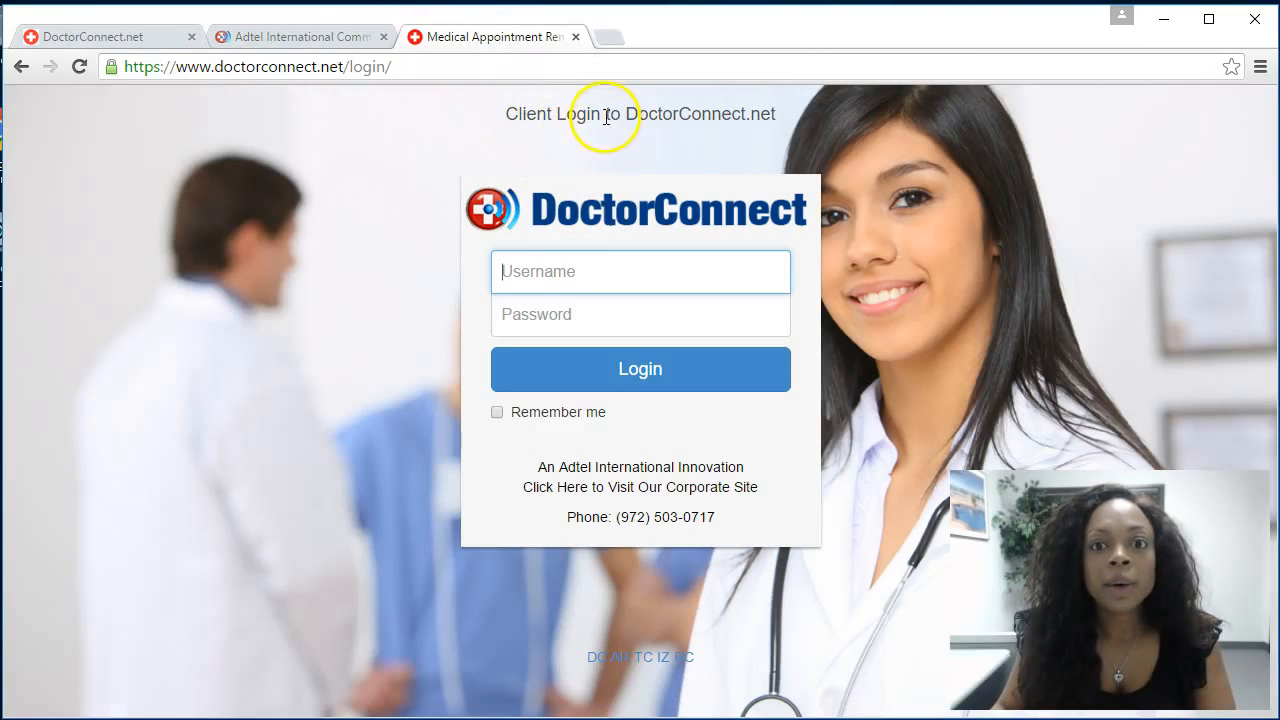
pyautogui.click(587, 467)
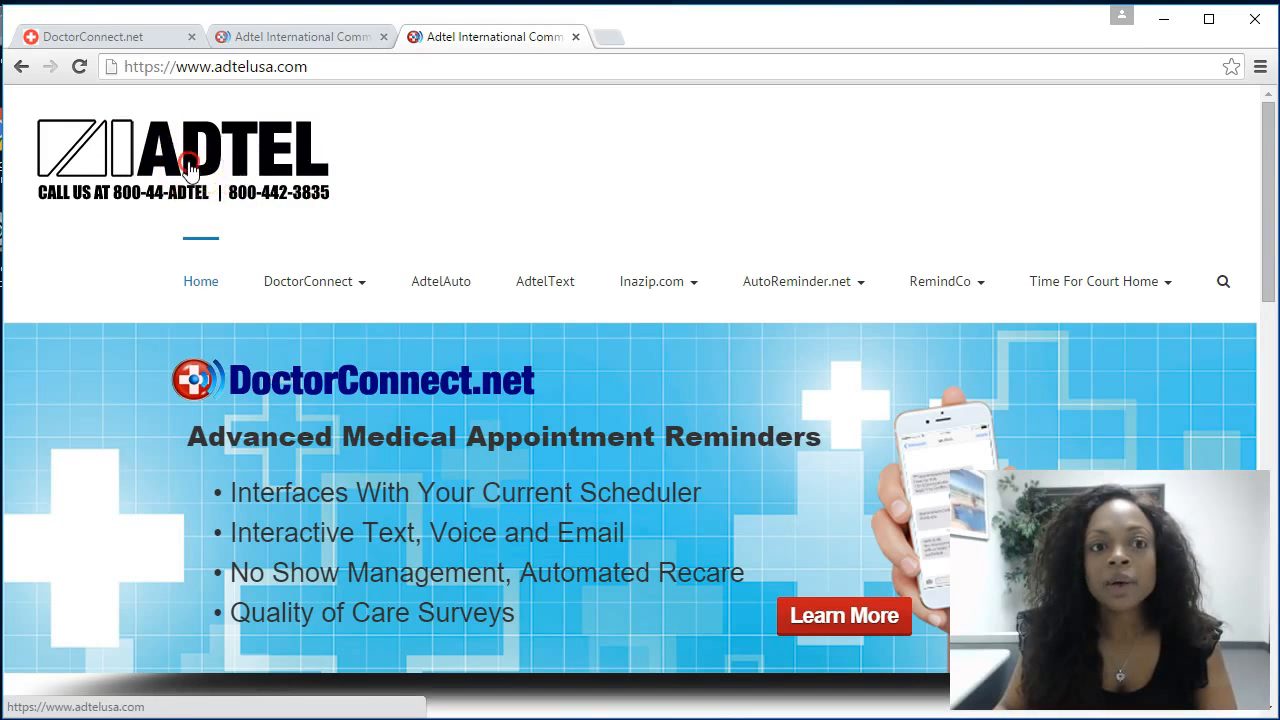
pyautogui.rightClick(189, 165)
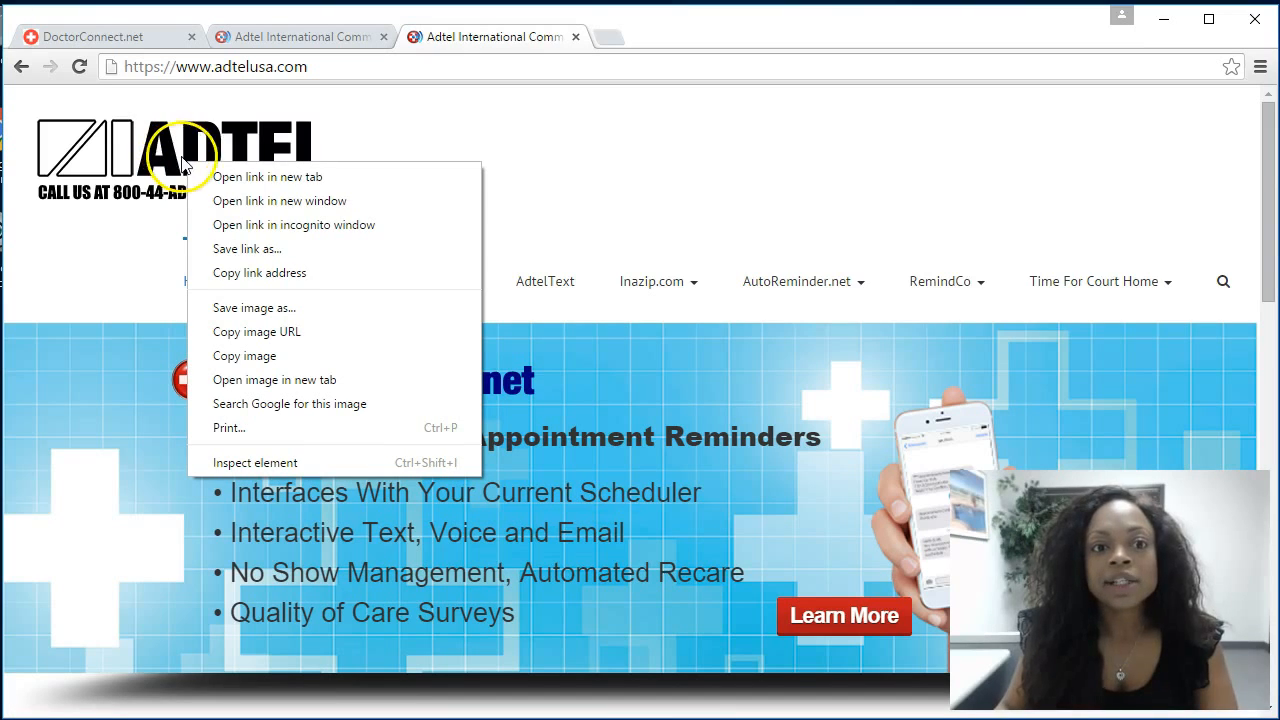
pyautogui.click(316, 338)
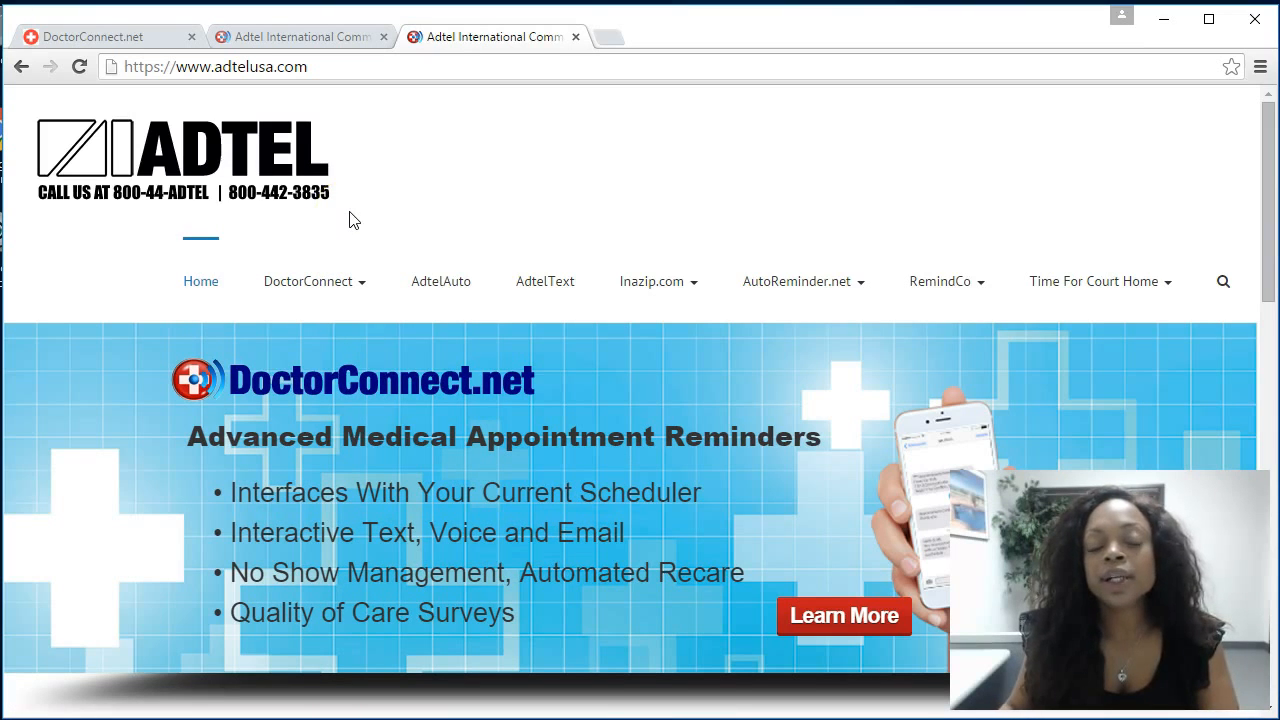
# Step: Return to the bulk email and replace the header doctor photo's image URL with the copied Adtel logo URL
pyautogui.click(133, 44)
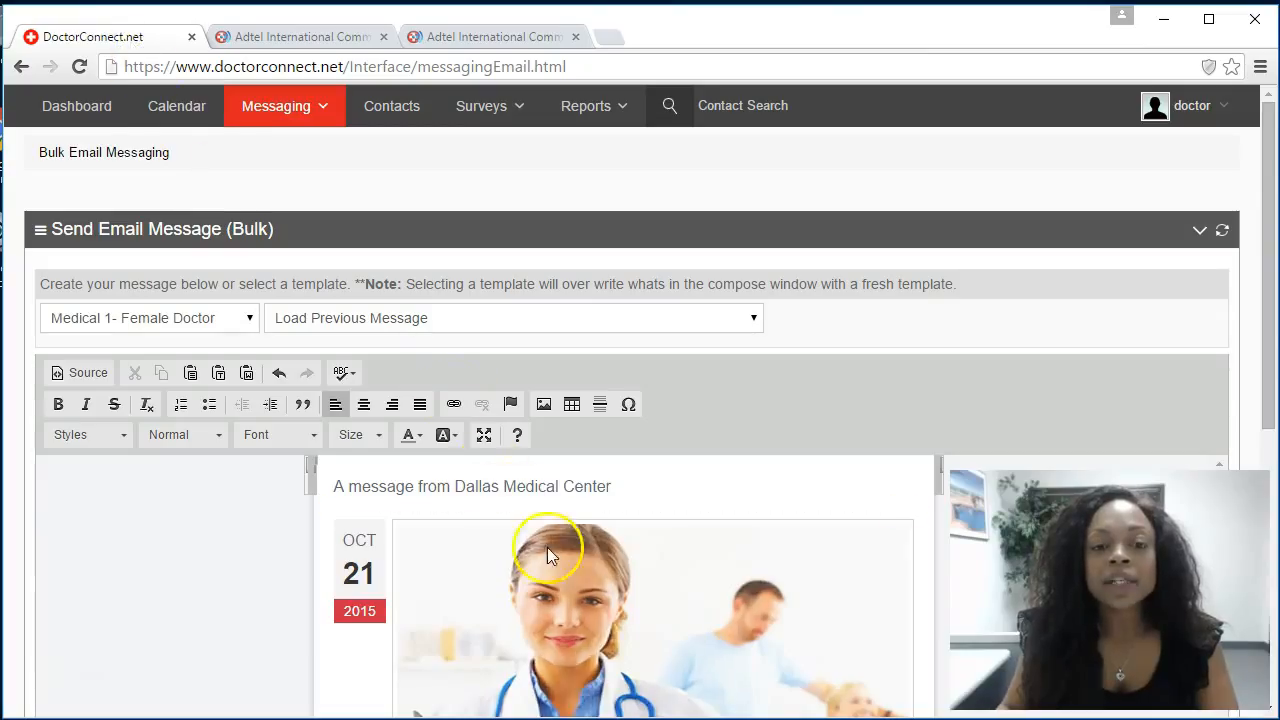
pyautogui.scroll(-1, 552, 550)
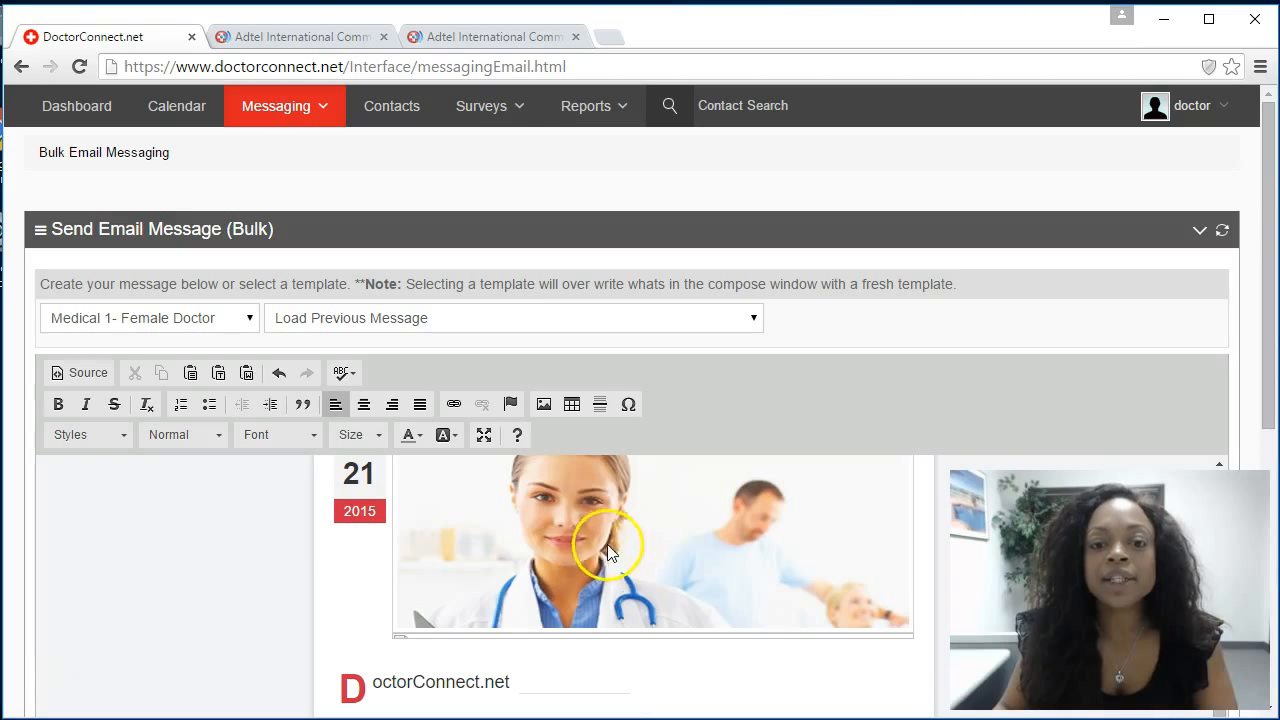
pyautogui.click(610, 519)
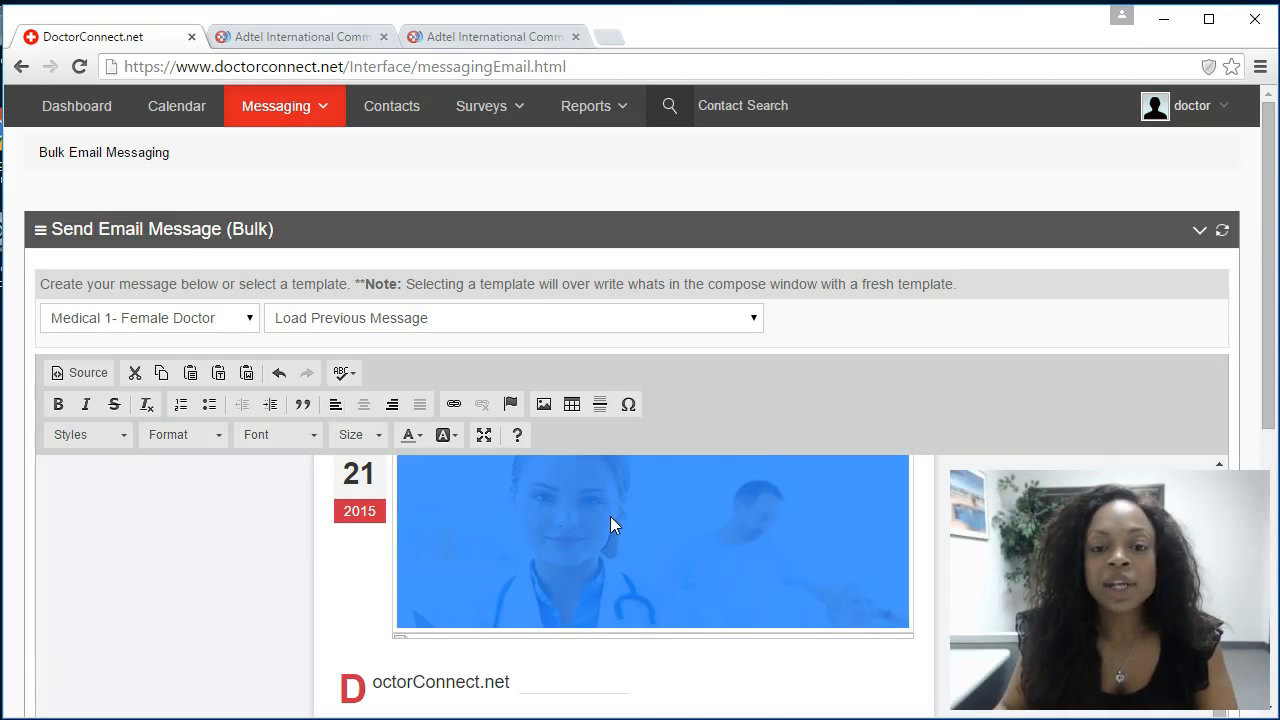
pyautogui.doubleClick(611, 517)
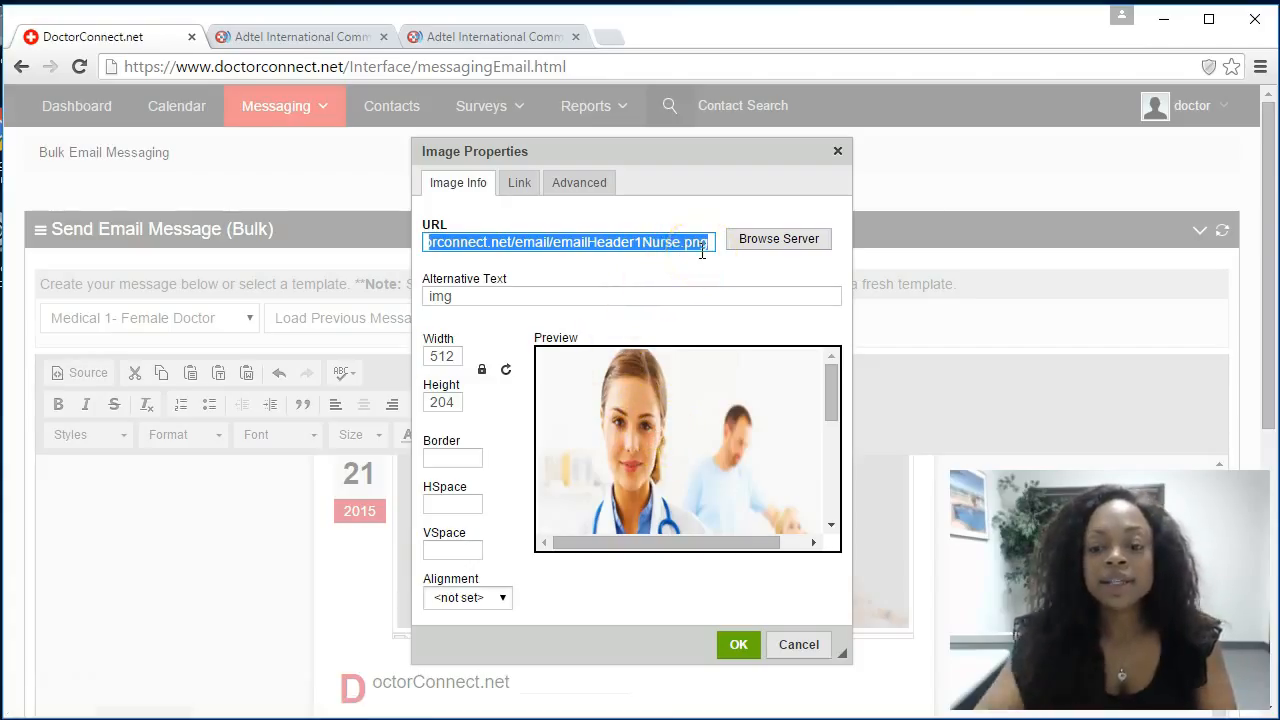
pyautogui.press('BackSpace')
pyautogui.click(663, 250)
pyautogui.rightClick(501, 249)
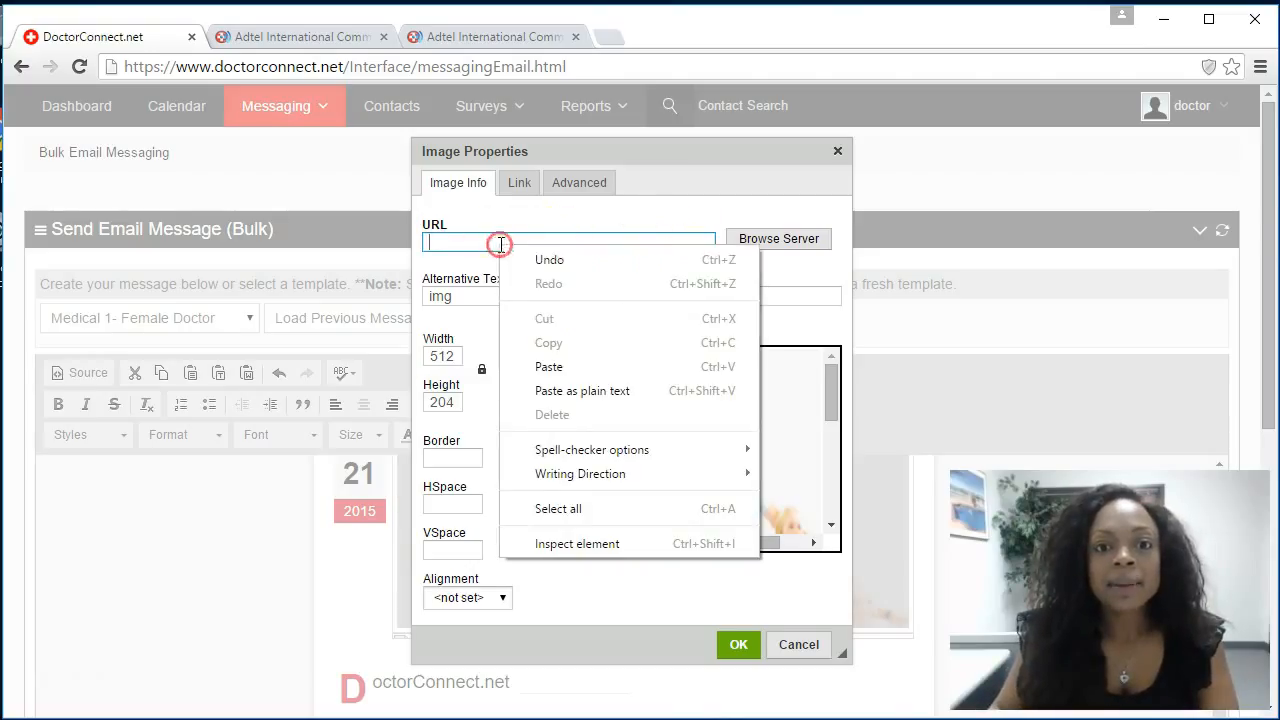
pyautogui.click(436, 242)
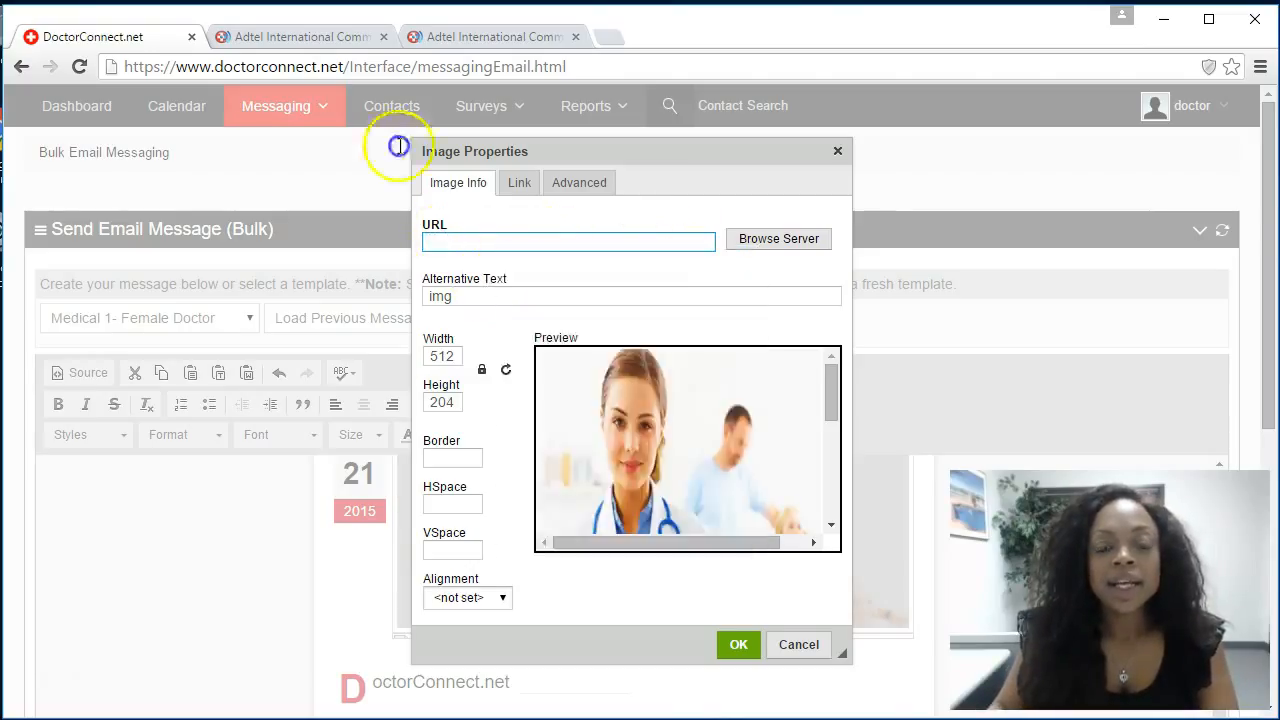
pyautogui.rightClick(434, 247)
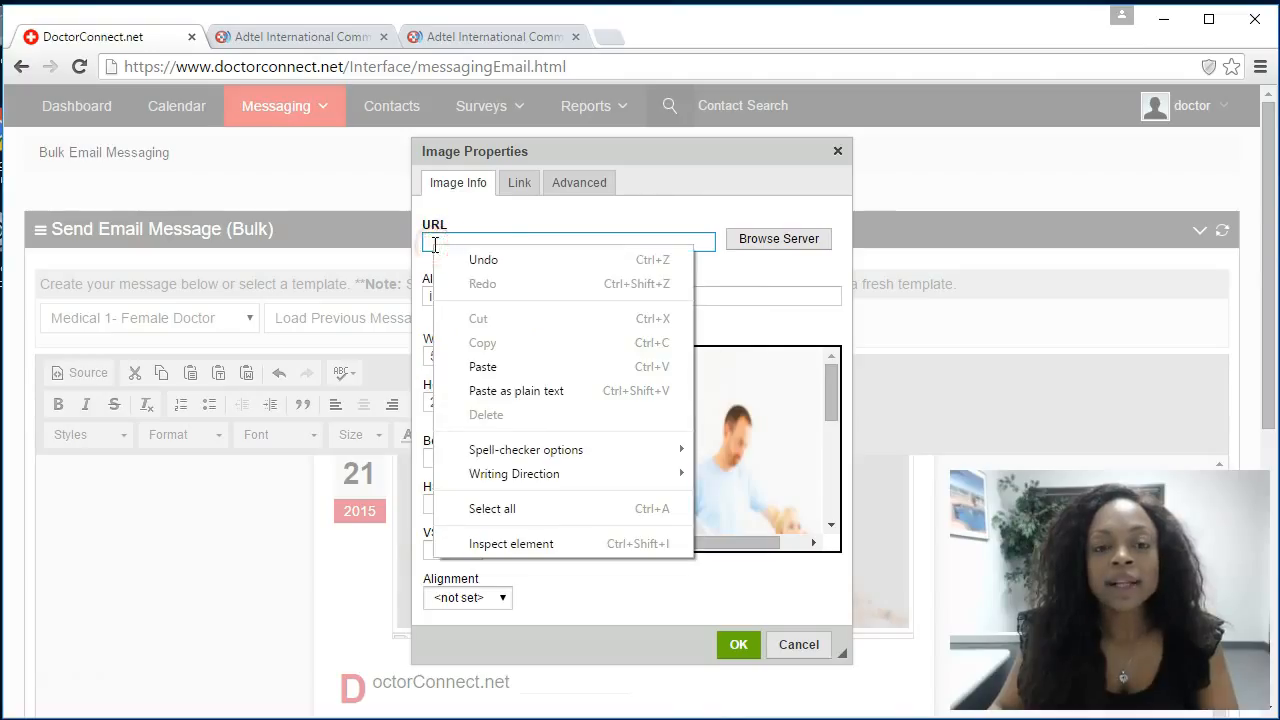
pyautogui.click(514, 367)
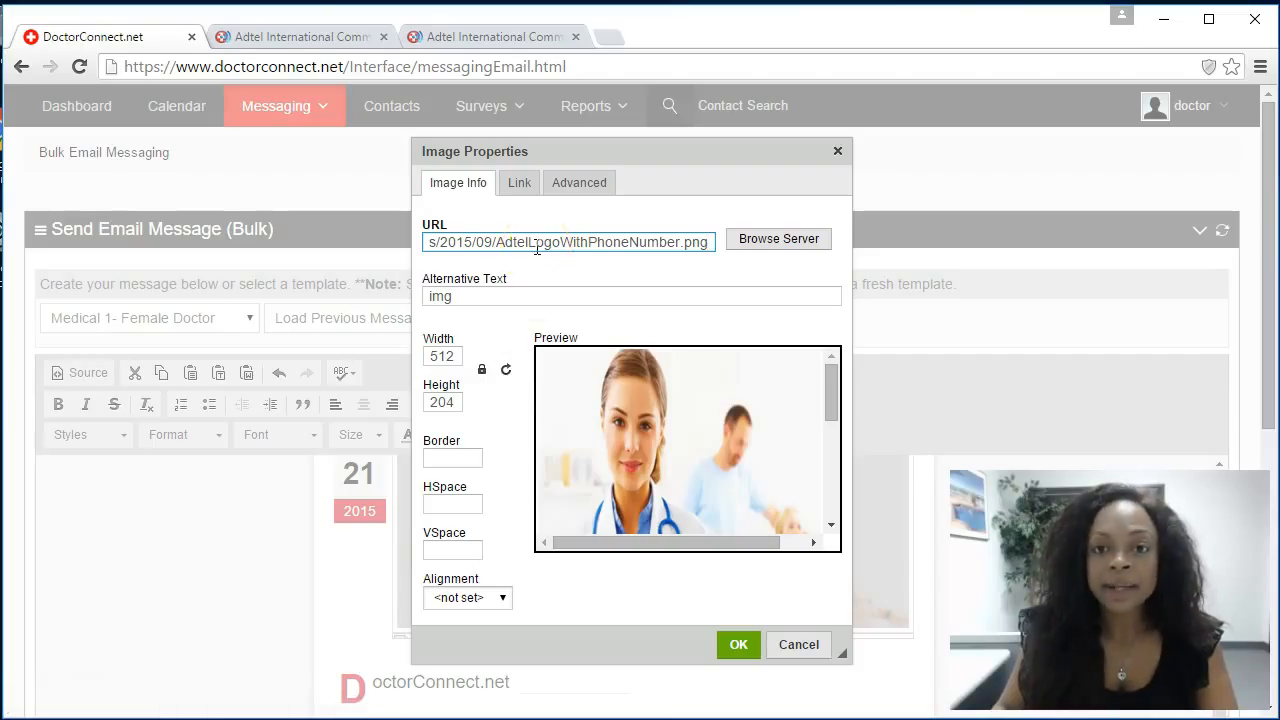
# Step: Set the logo image's width to 400 with the ratio locked
pyautogui.doubleClick(447, 359)
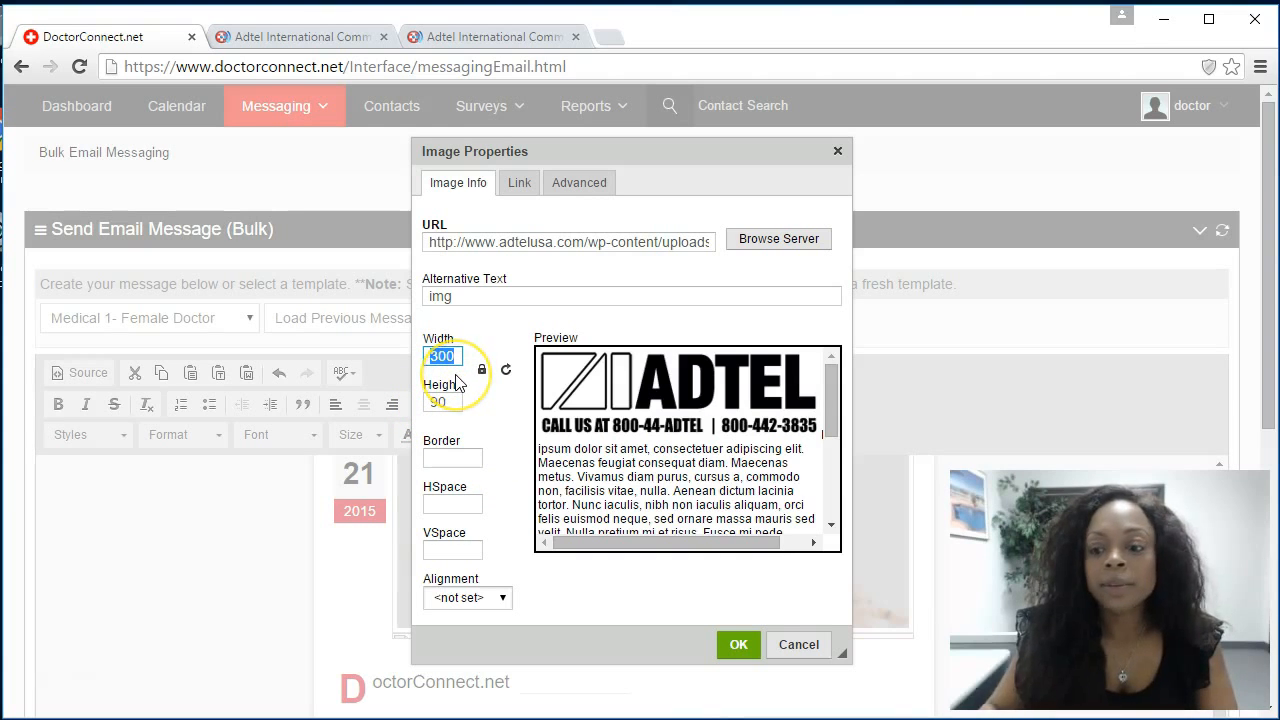
pyautogui.write('00')
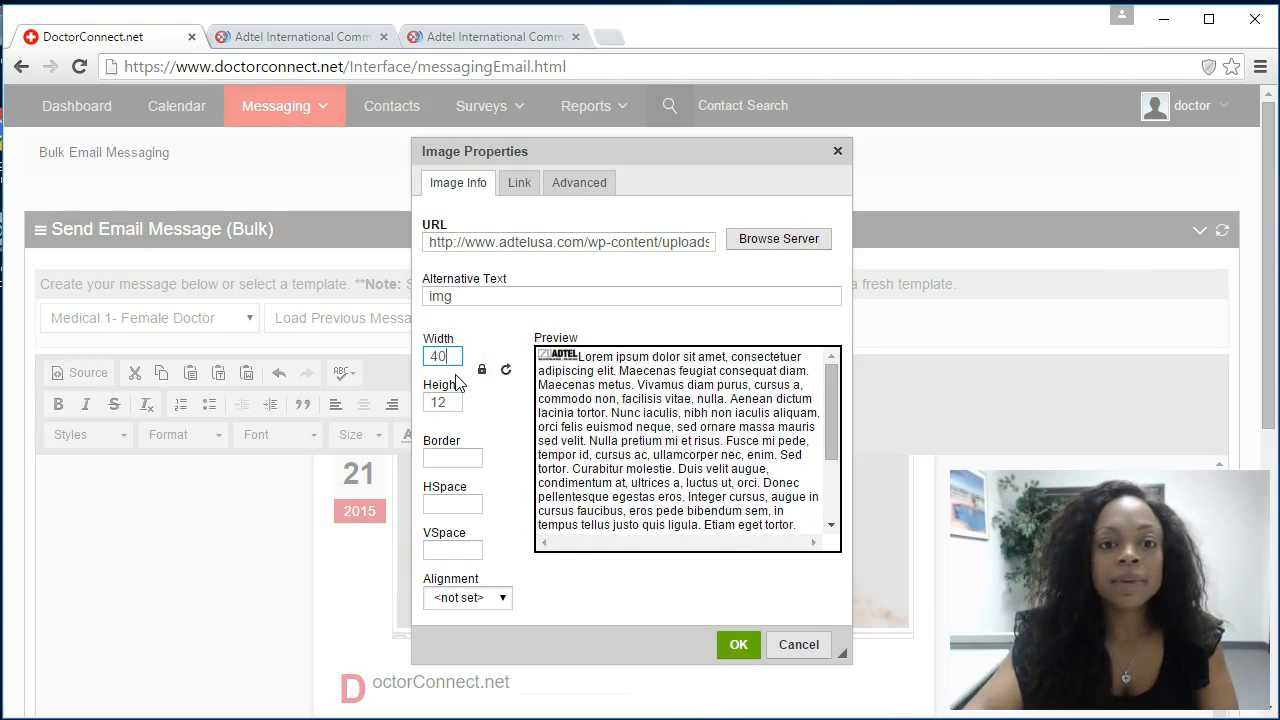
pyautogui.click(428, 403)
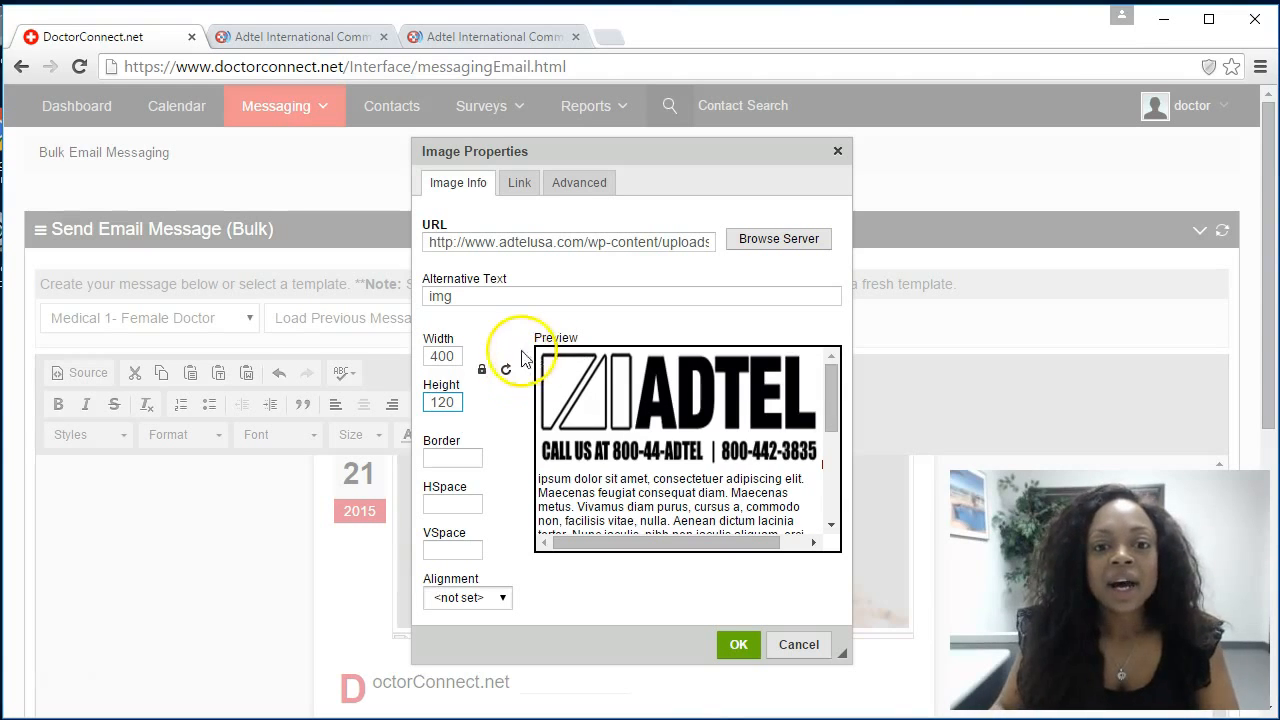
# Step: Set the logo image's width to 600 with the ratio locked and apply the image properties
pyautogui.doubleClick(469, 358)
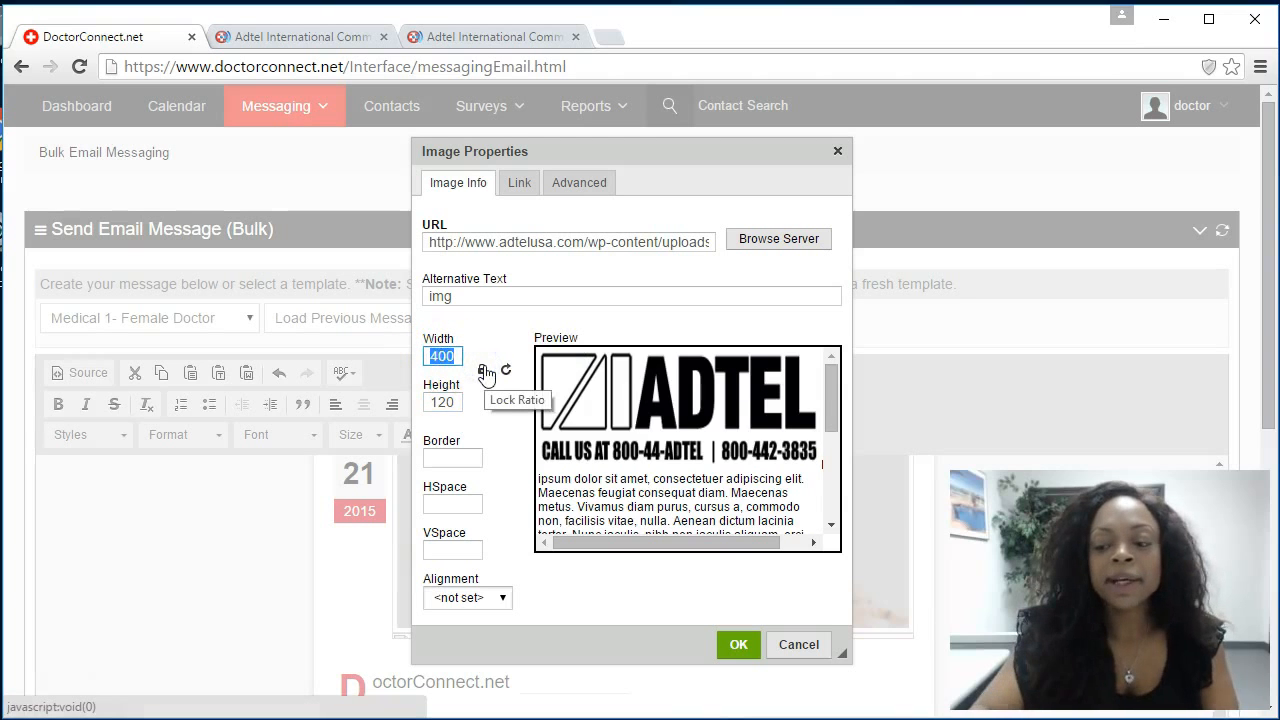
pyautogui.write('600')
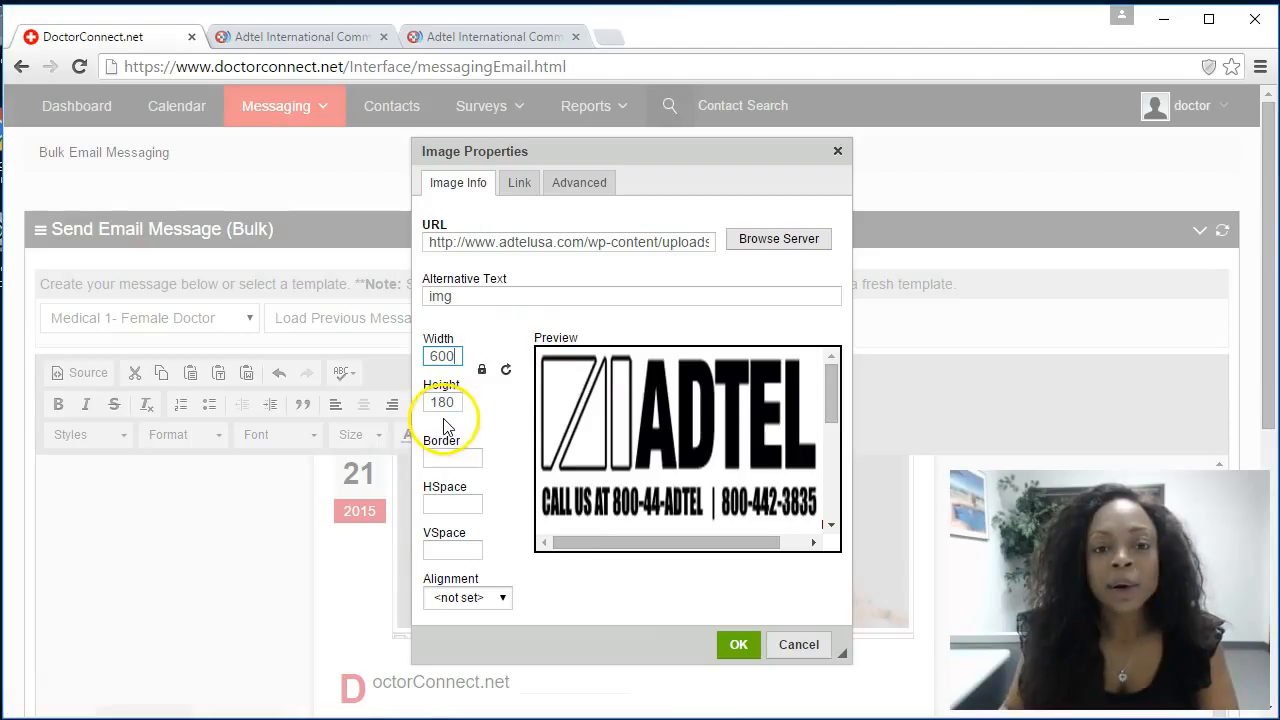
pyautogui.click(750, 660)
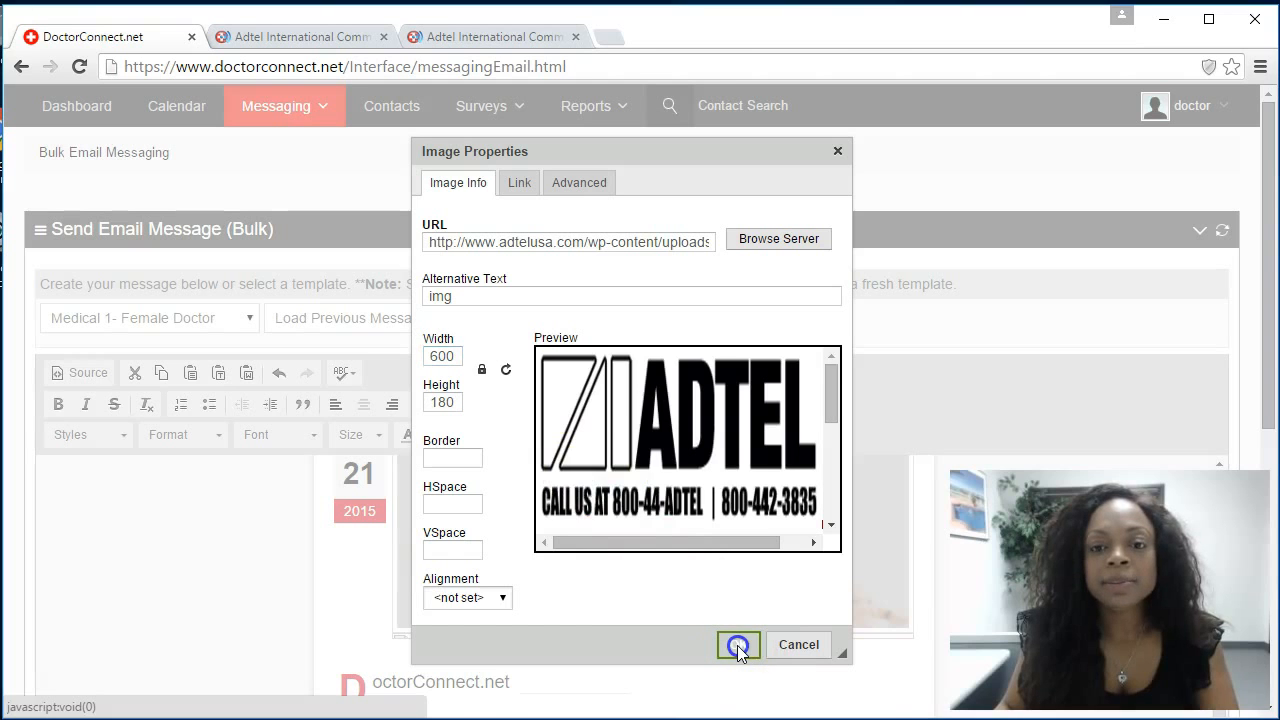
pyautogui.click(737, 645)
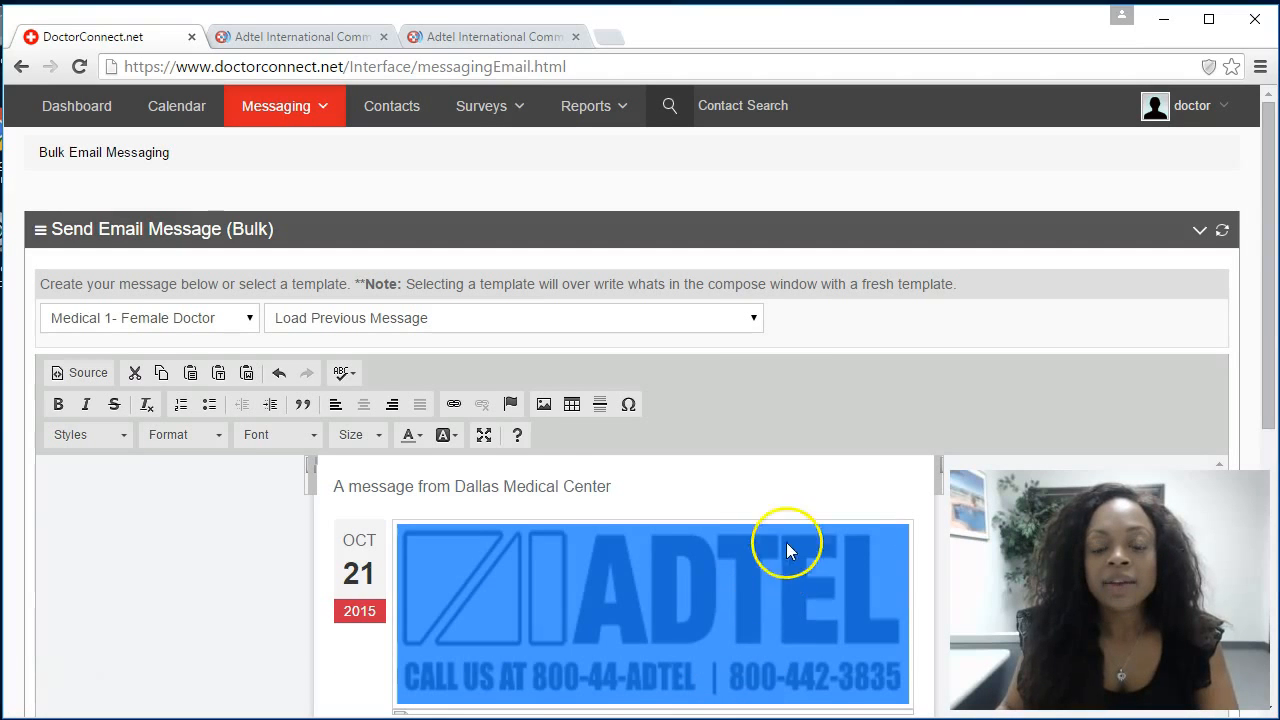
# Step: Deselect the header image and review the logo and the message text below it in the email body
pyautogui.click(769, 503)
pyautogui.scroll(-1, 777, 611)
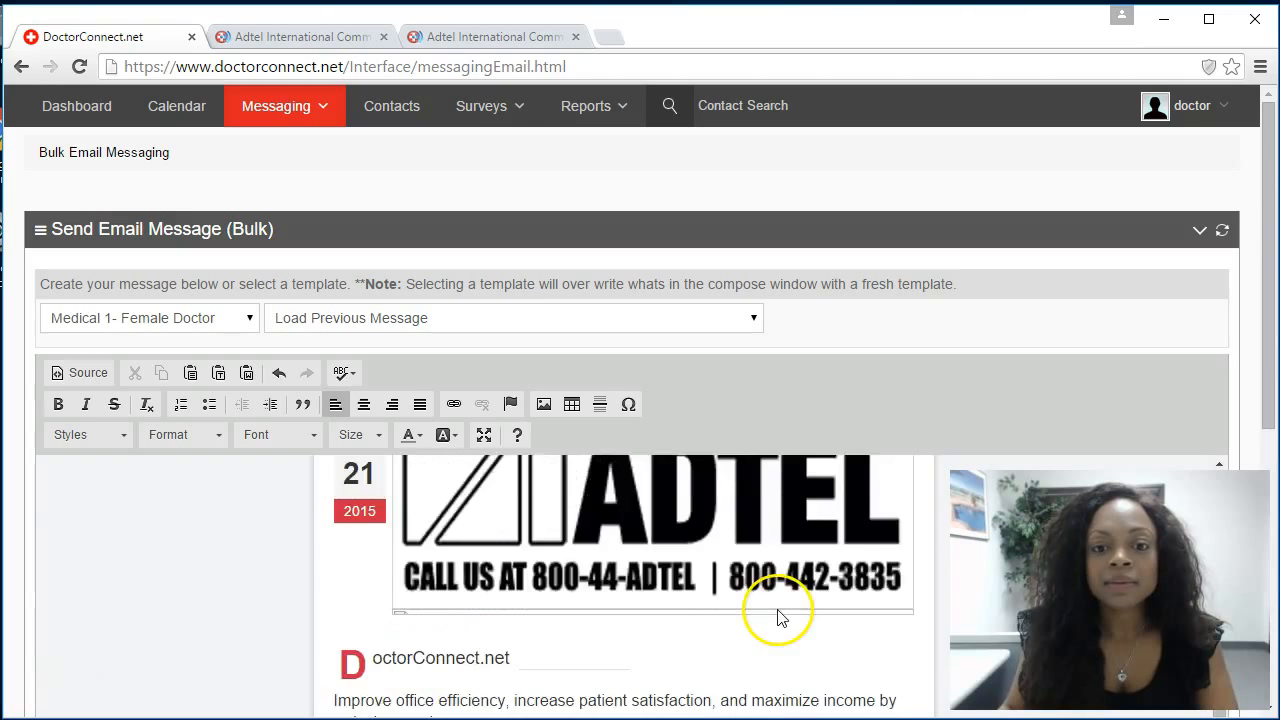
pyautogui.scroll(1, 777, 612)
pyautogui.scroll(-1, 794, 613)
pyautogui.scroll(-1, 794, 622)
pyautogui.scroll(-1, 731, 631)
pyautogui.click(588, 599)
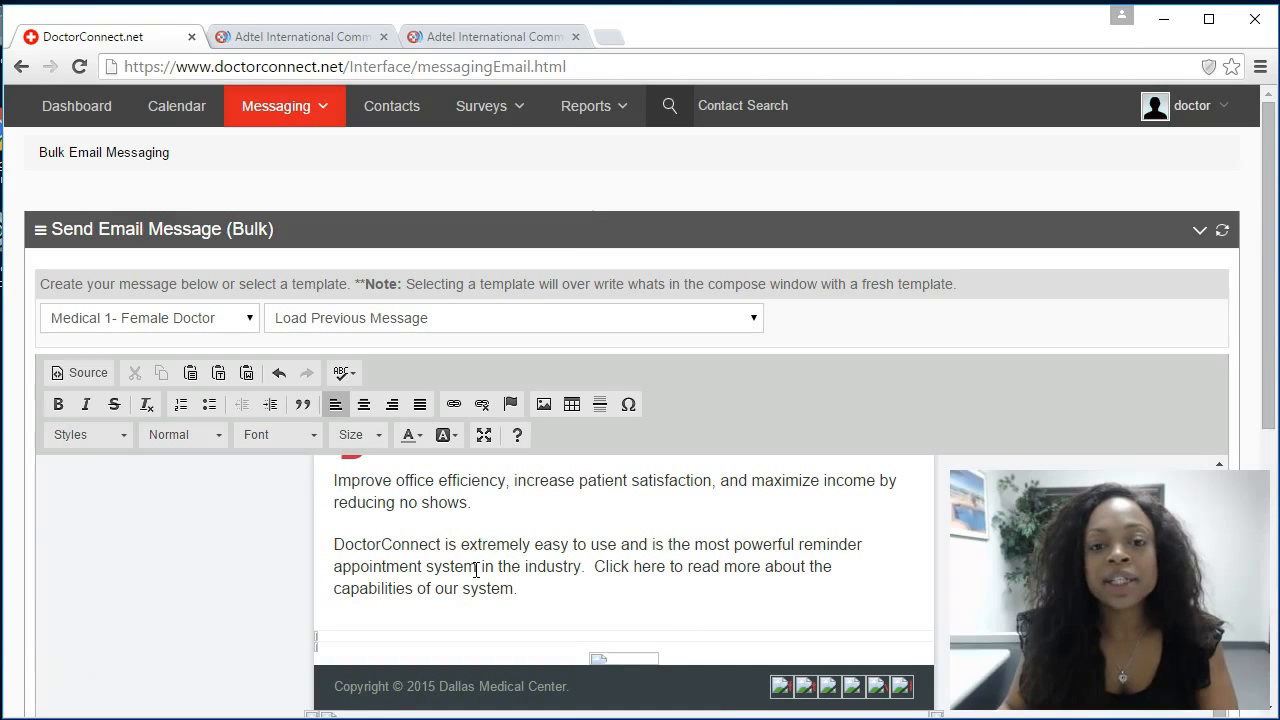
# Step: Switch back to the Adtel site and open its DoctorConnect.net medical appointment reminders page from the home banner
pyautogui.click(491, 37)
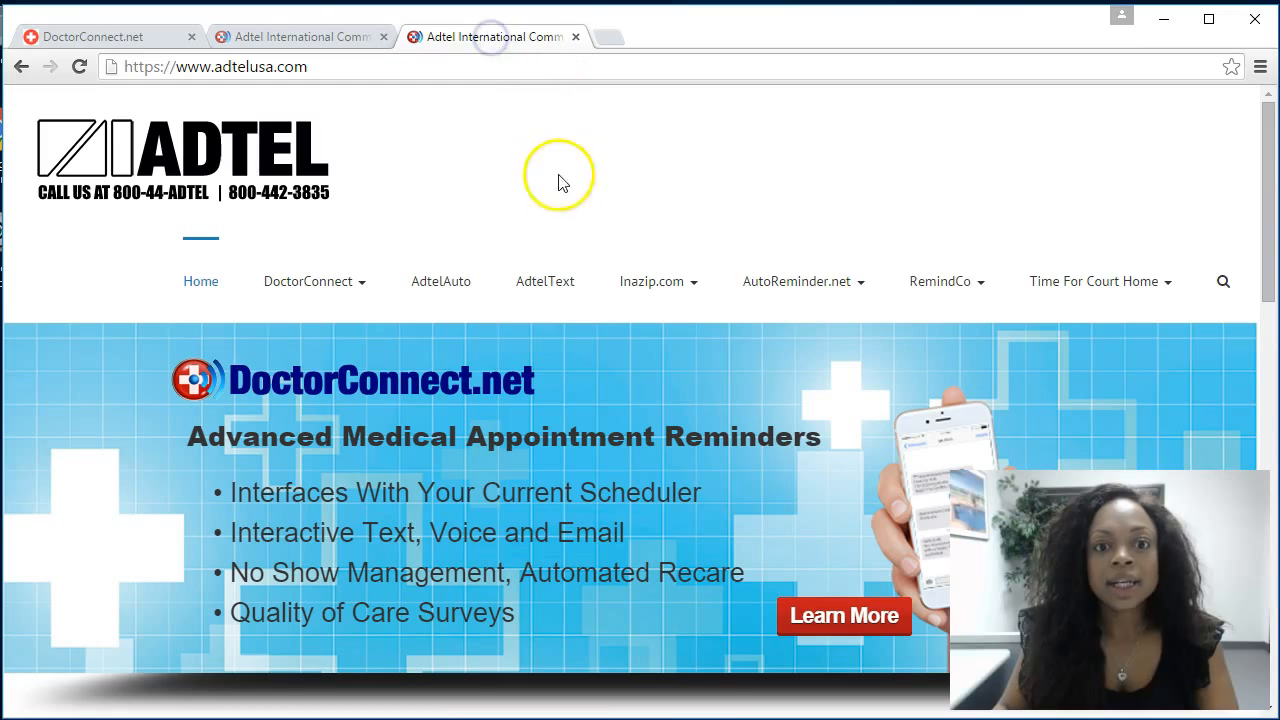
pyautogui.rightClick(403, 383)
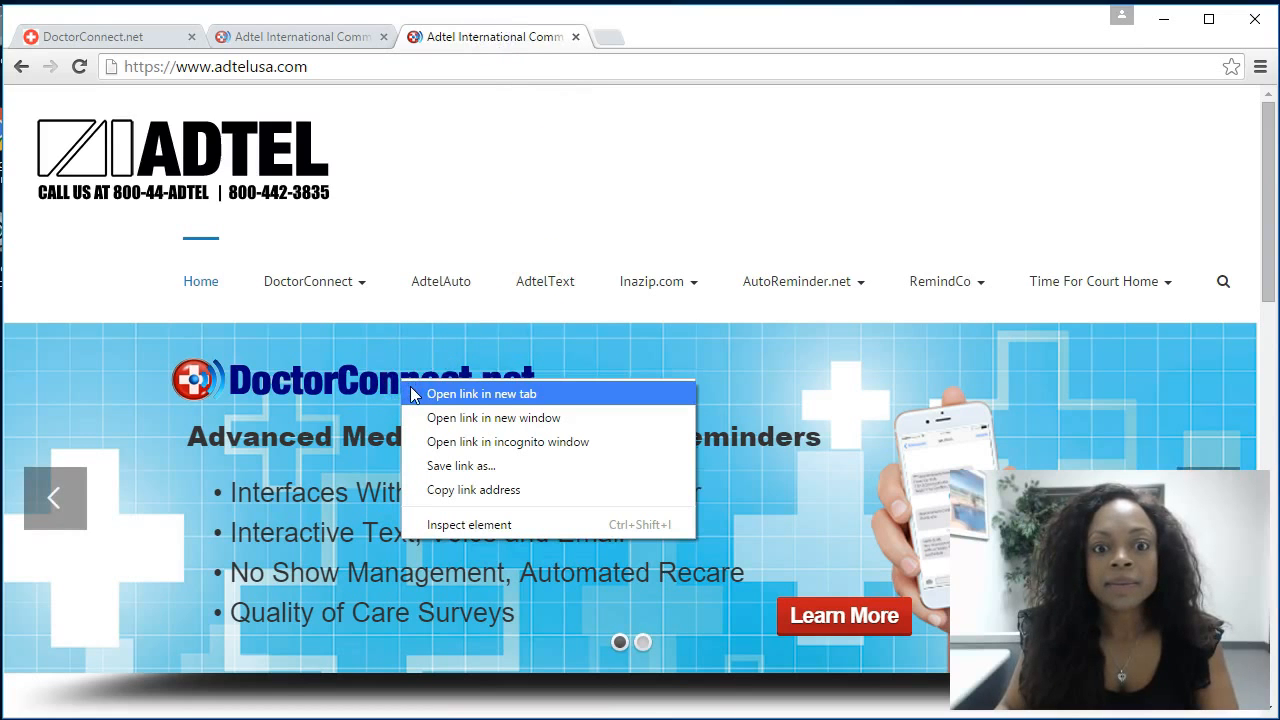
pyautogui.click(534, 368)
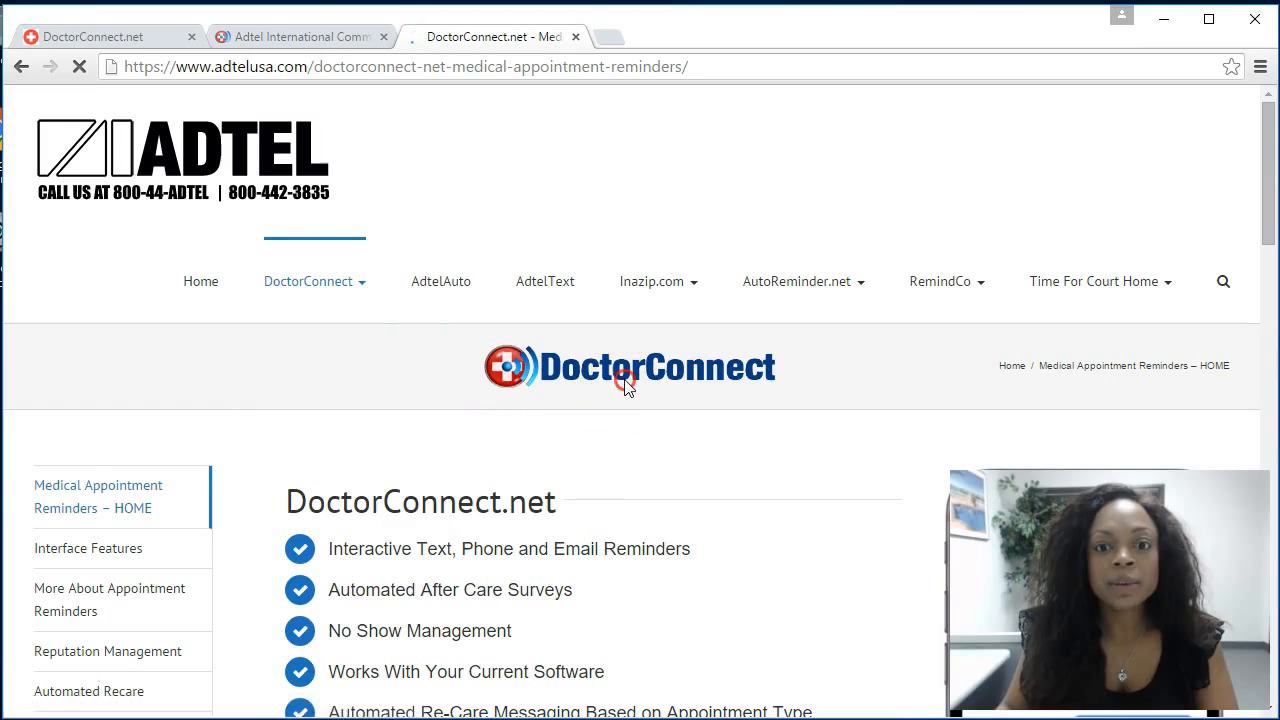
# Step: Try to copy the image URL of the DoctorConnect logo in the page's header band
pyautogui.rightClick(626, 388)
pyautogui.click(581, 282)
pyautogui.rightClick(627, 368)
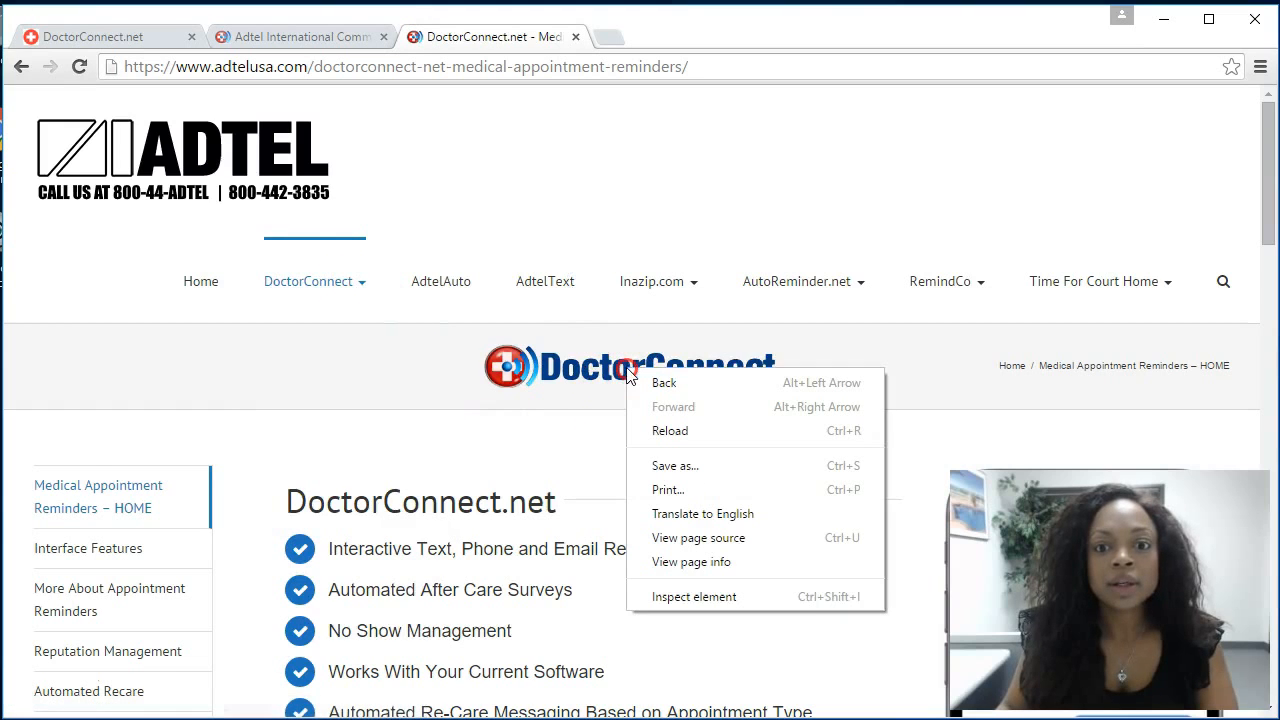
pyautogui.click(588, 371)
pyautogui.rightClick(588, 372)
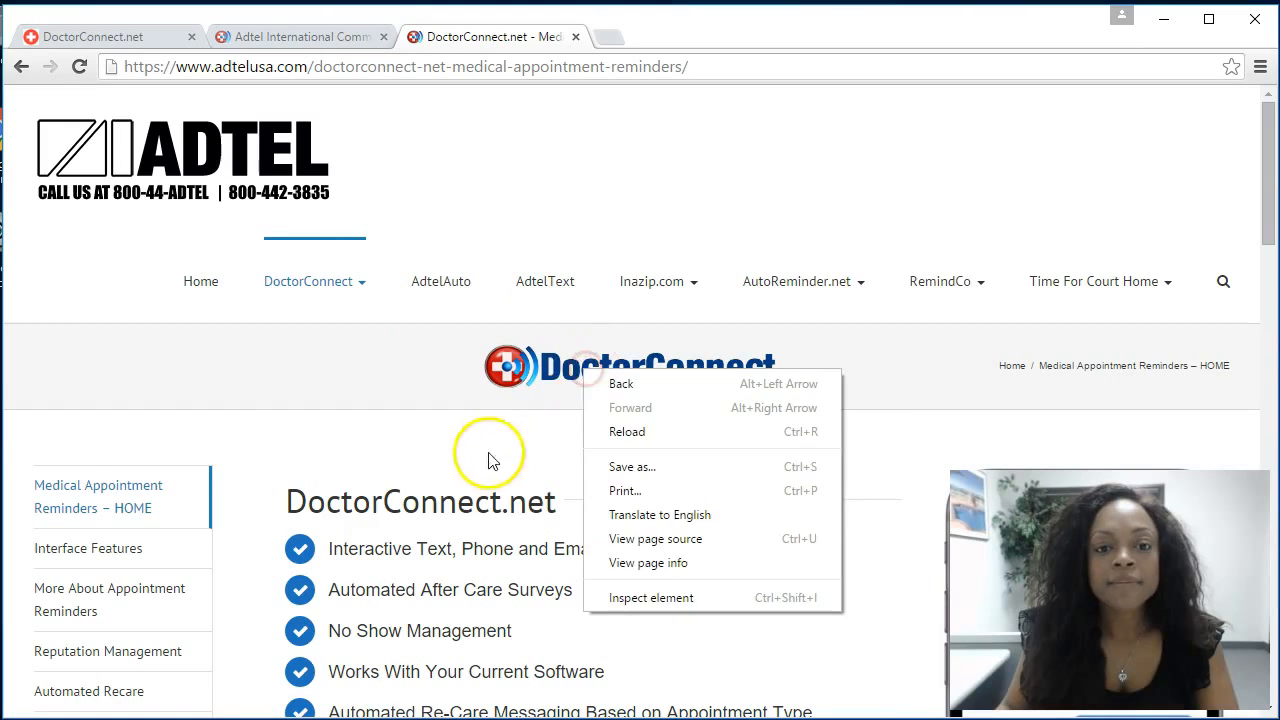
pyautogui.rightClick(438, 498)
# Step: Copy the image URL of the smartphone picture showing the appointment reminder text messages
pyautogui.scroll(-8, 414, 500)
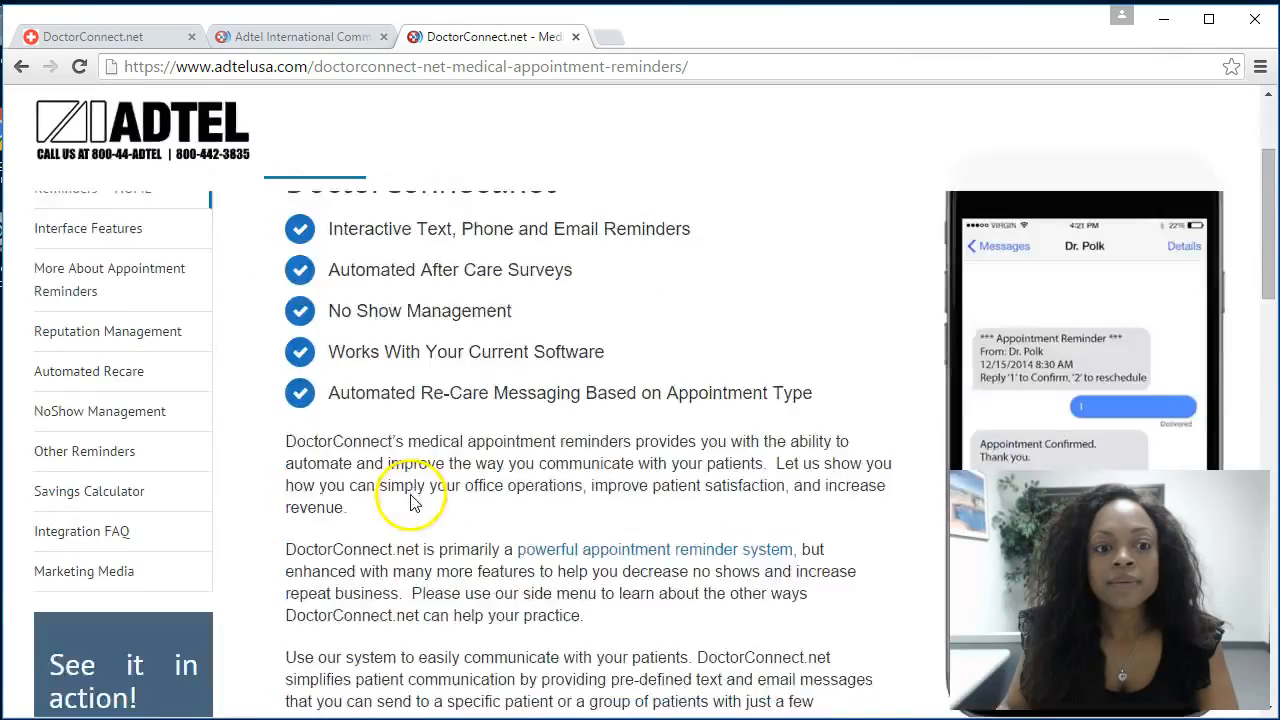
pyautogui.scroll(3, 551, 510)
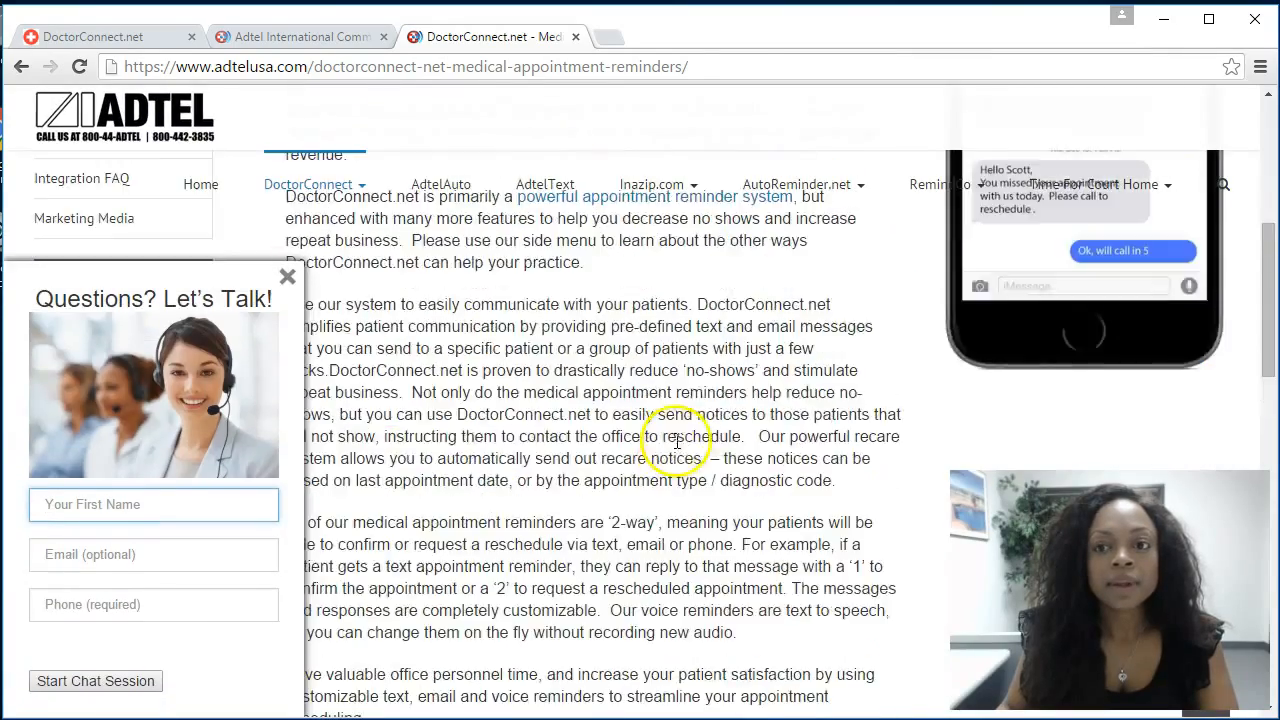
pyautogui.rightClick(1041, 330)
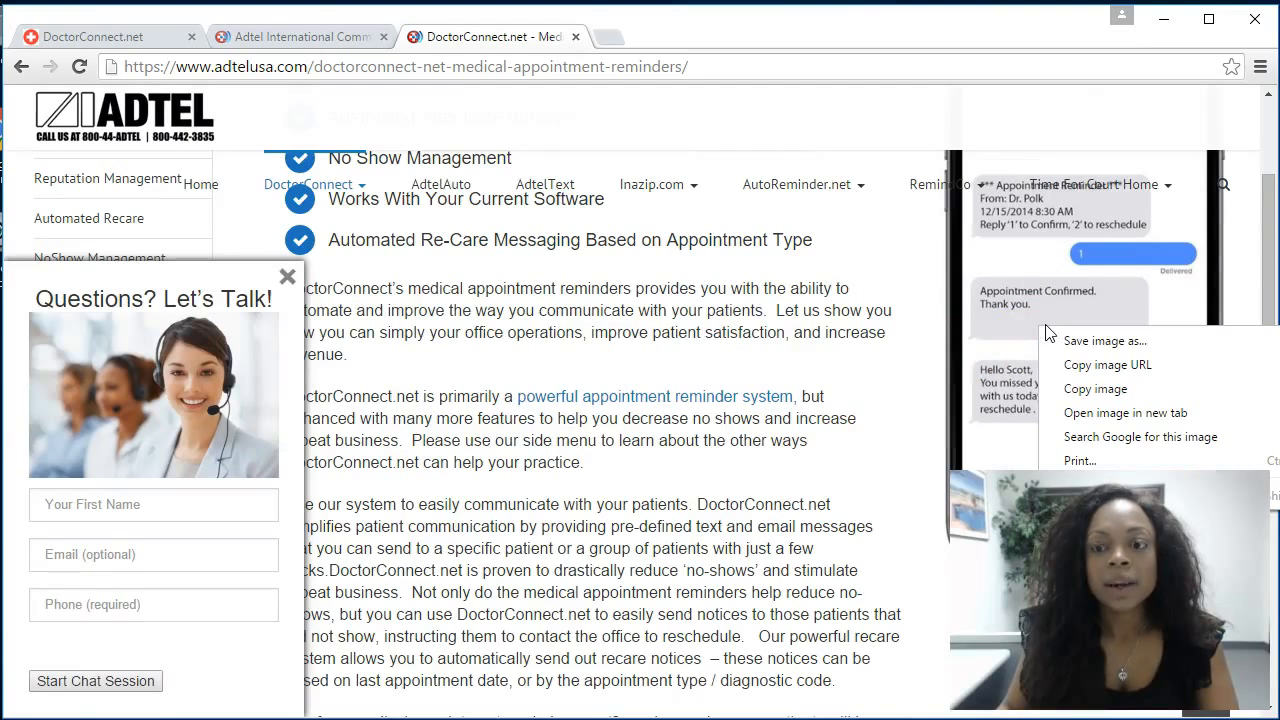
pyautogui.click(1110, 365)
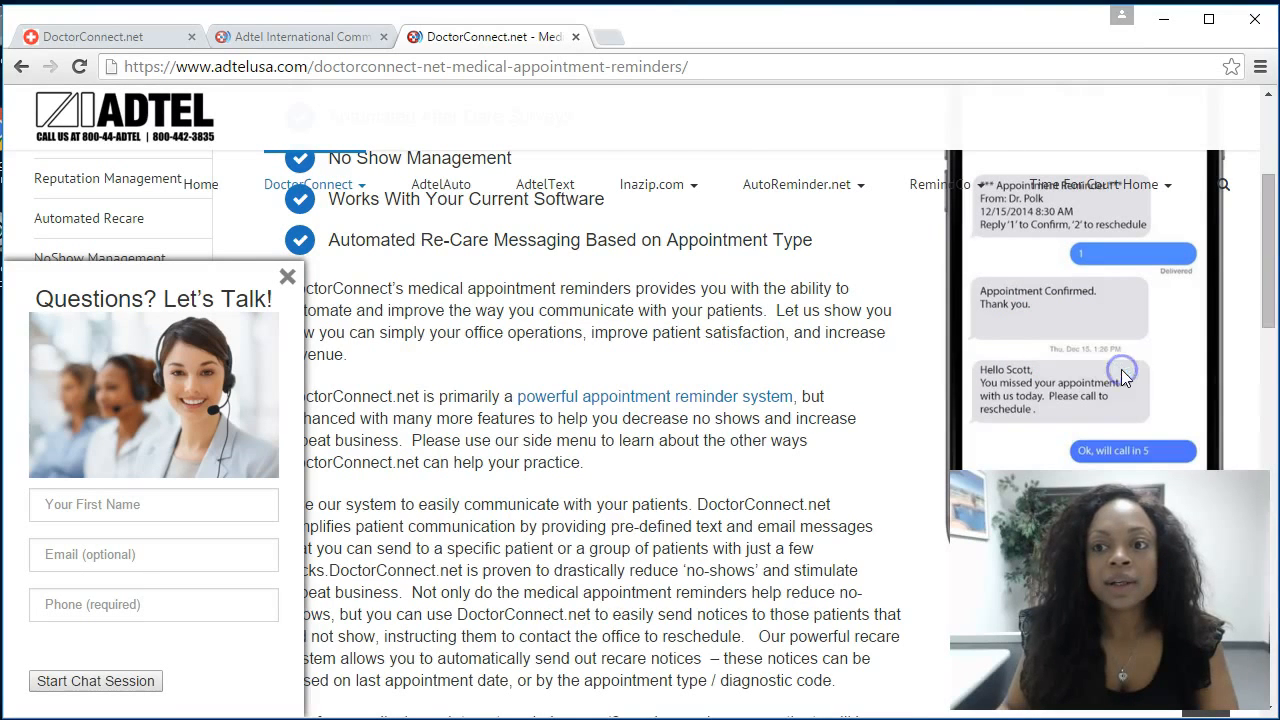
# Step: Return to the DoctorConnect bulk email and add two blank lines below the message text about the system's capabilities
pyautogui.click(296, 40)
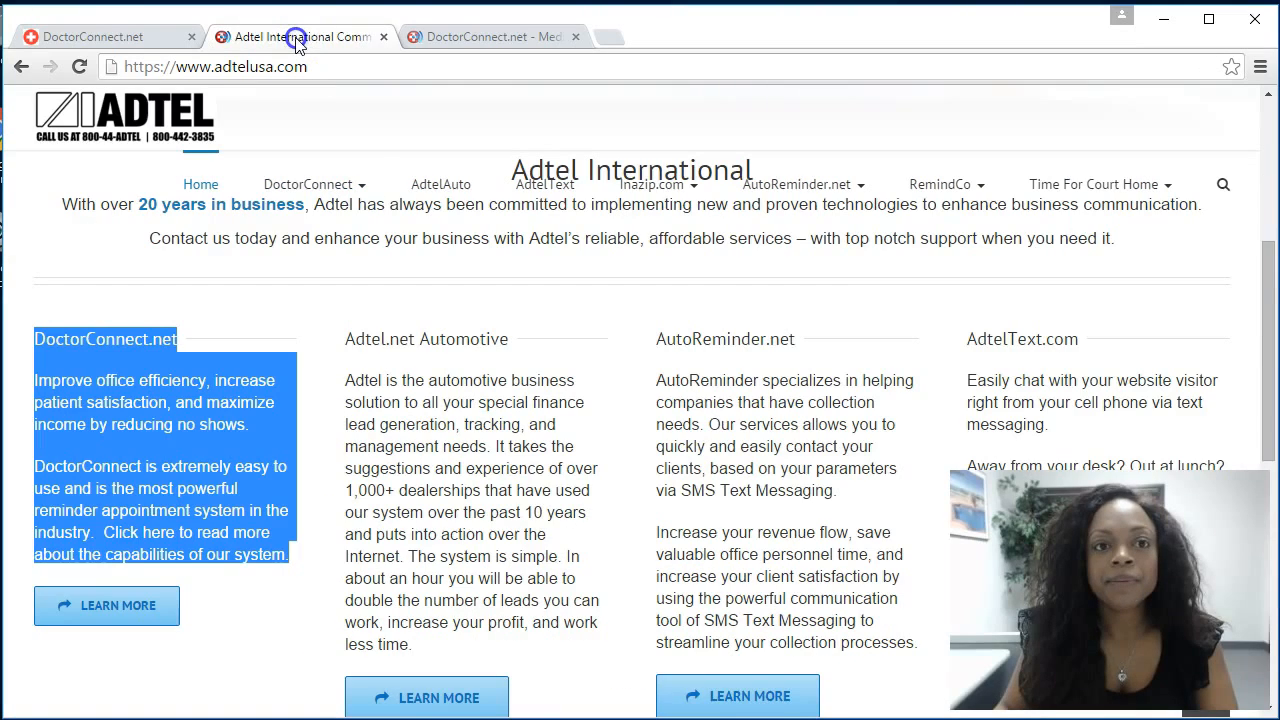
pyautogui.click(128, 36)
pyautogui.scroll(-1, 430, 410)
pyautogui.click(549, 490)
pyautogui.press('Return')
pyautogui.press('Return')
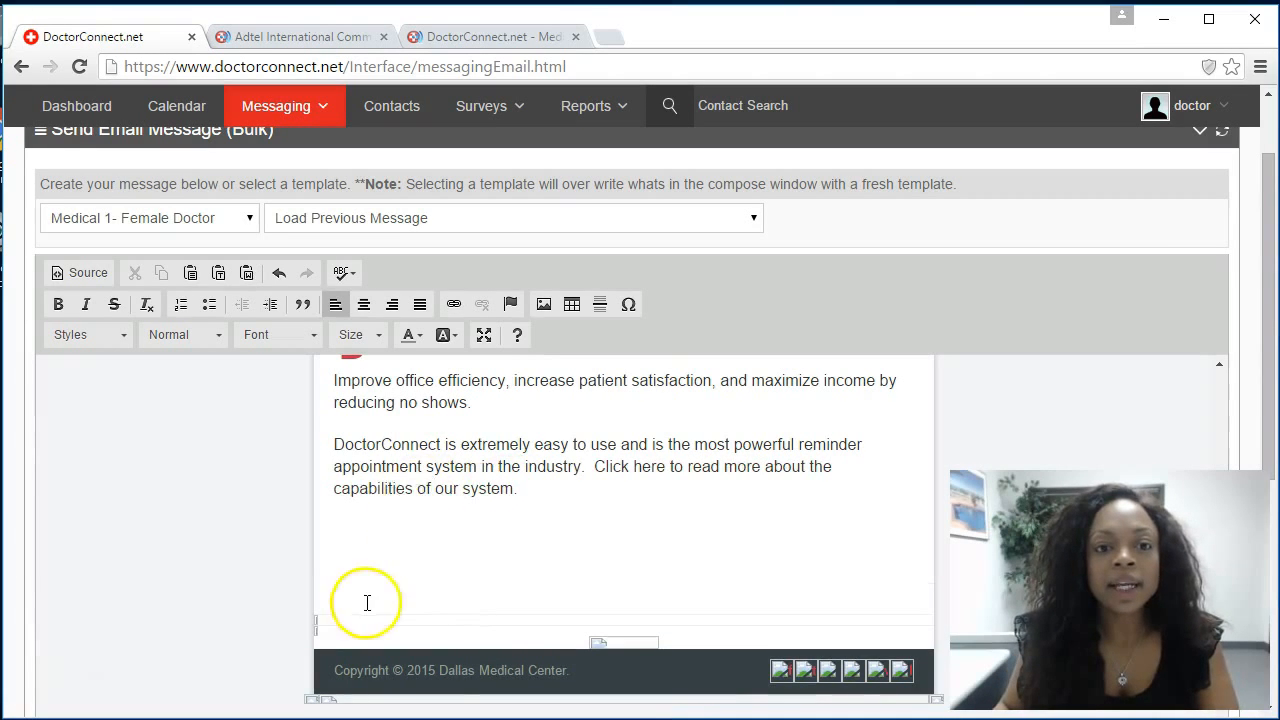
# Step: Start a new image below the message text, using the copied iPhoneExample.jpg address as its URL
pyautogui.click(543, 306)
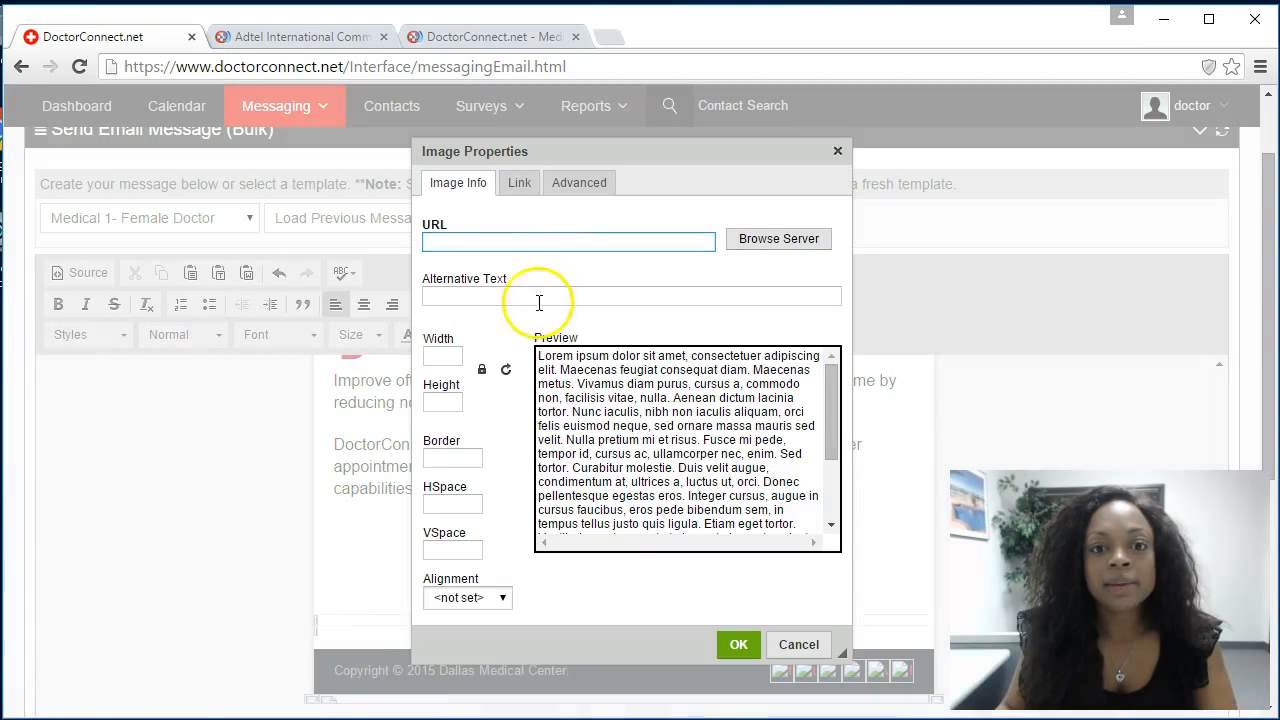
pyautogui.click(458, 233)
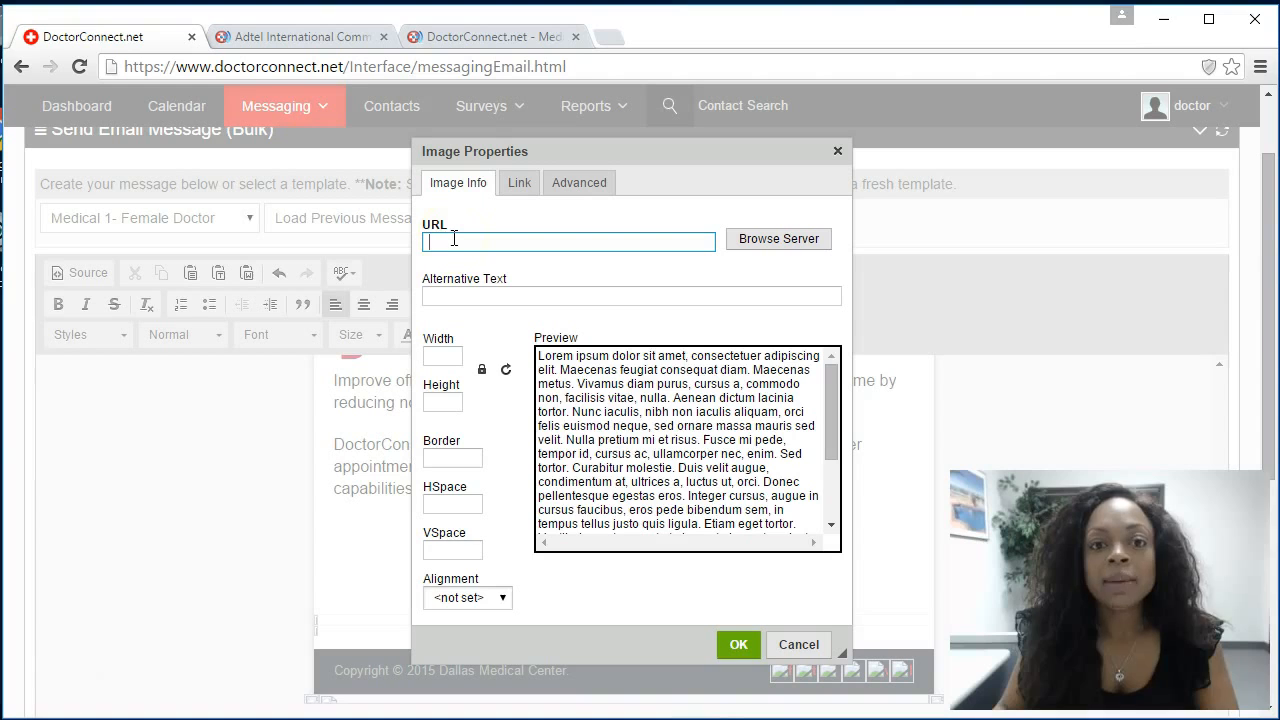
pyautogui.rightClick(446, 241)
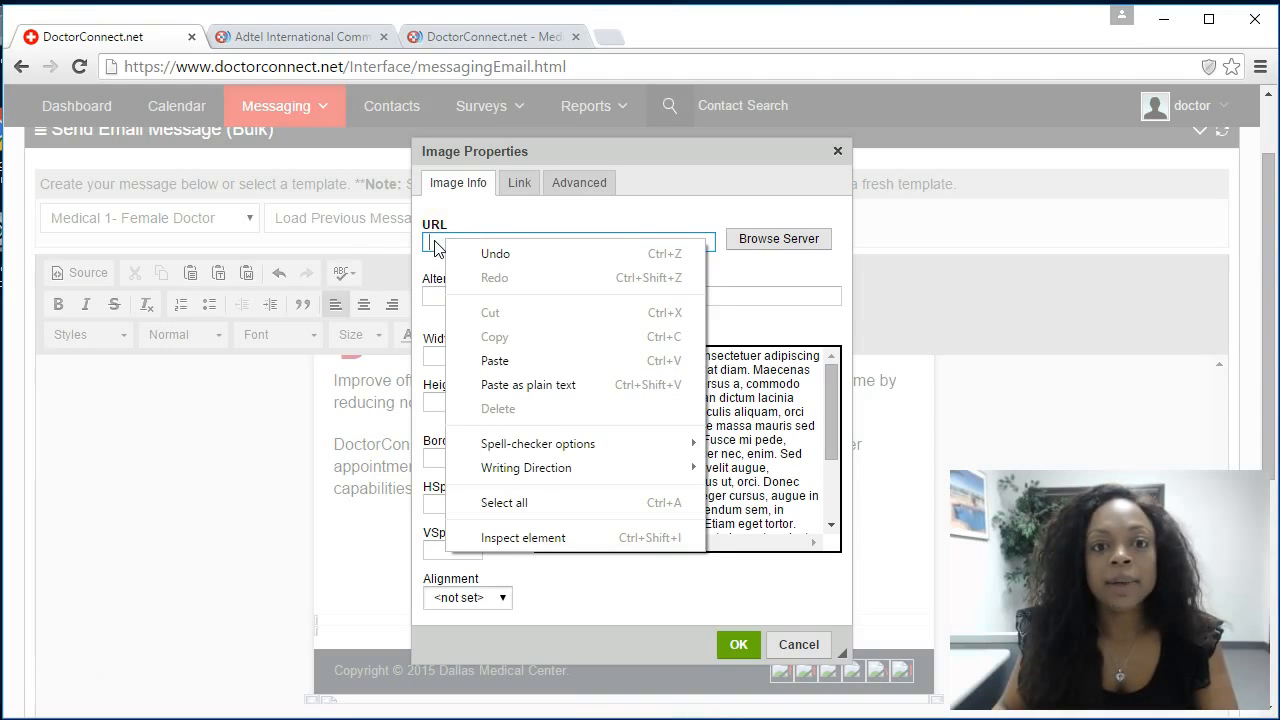
pyautogui.click(533, 362)
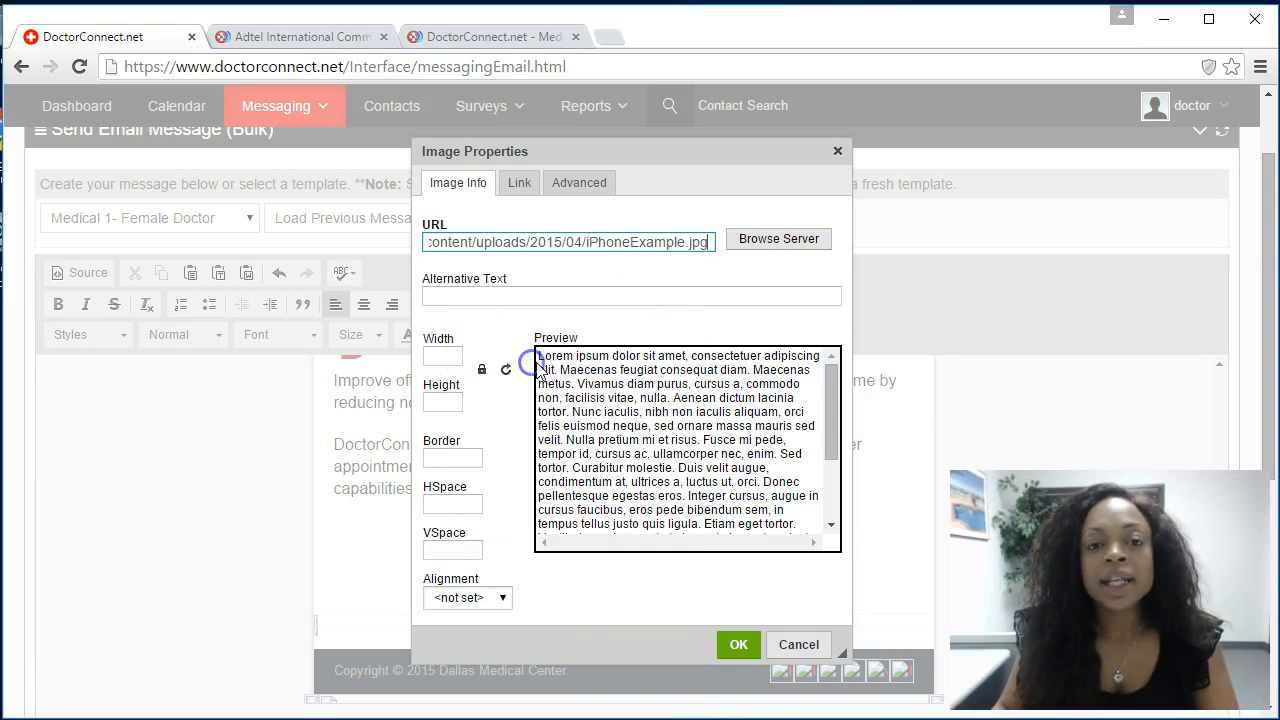
# Step: Set the smartphone image's height to 150 with proportional width and insert it into the email
pyautogui.click(448, 356)
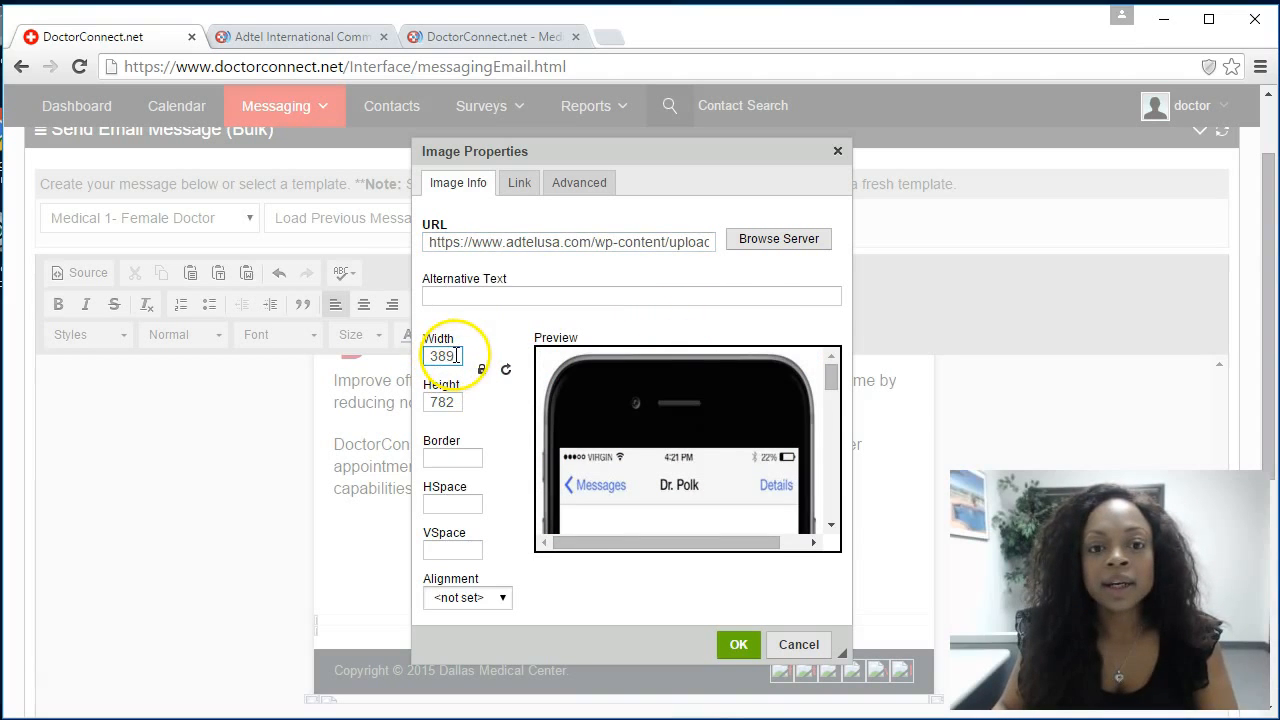
pyautogui.click(455, 402)
pyautogui.moveTo(455, 402); pyautogui.dragTo(408, 400)
pyautogui.write('300')
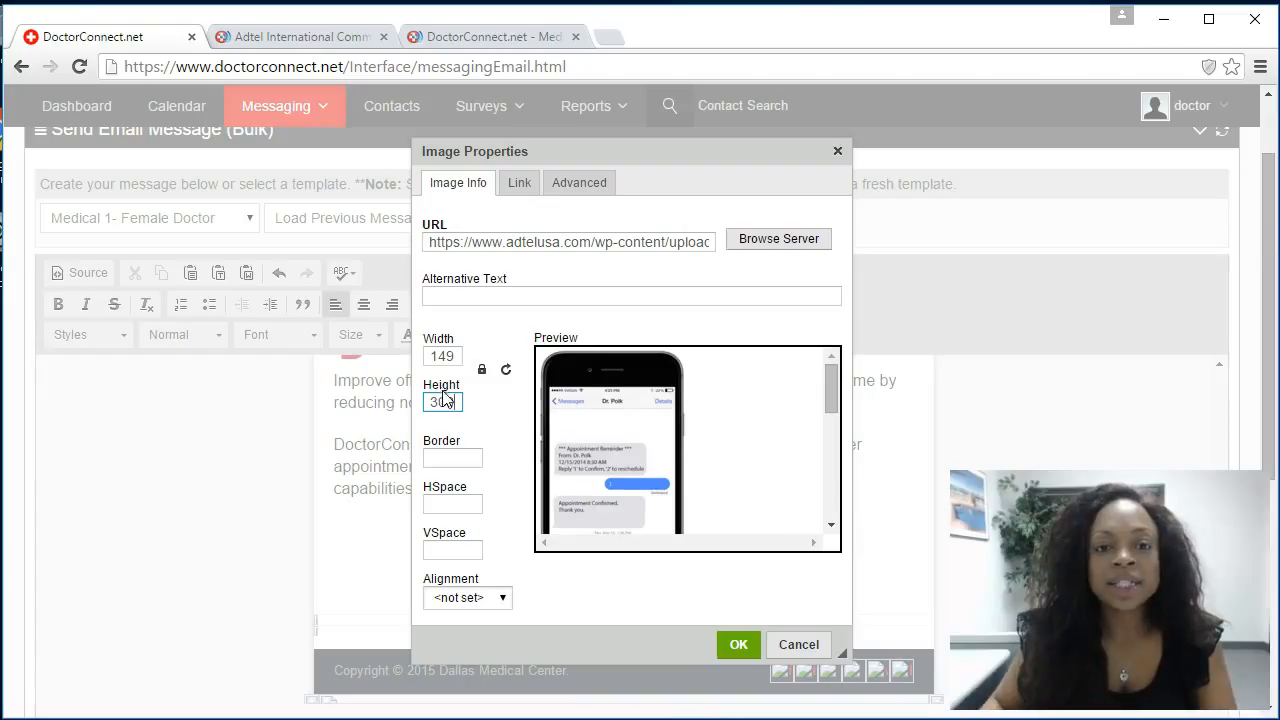
pyautogui.moveTo(455, 400); pyautogui.dragTo(423, 400)
pyautogui.write('15')
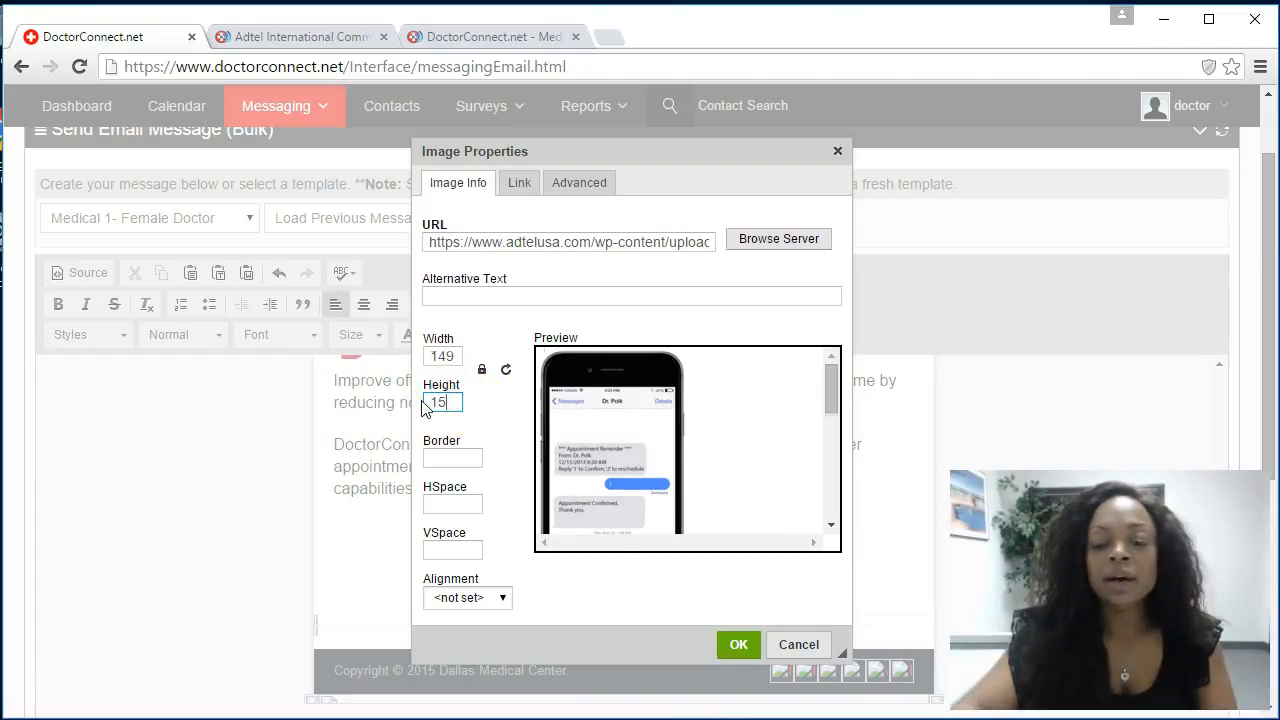
pyautogui.write('0')
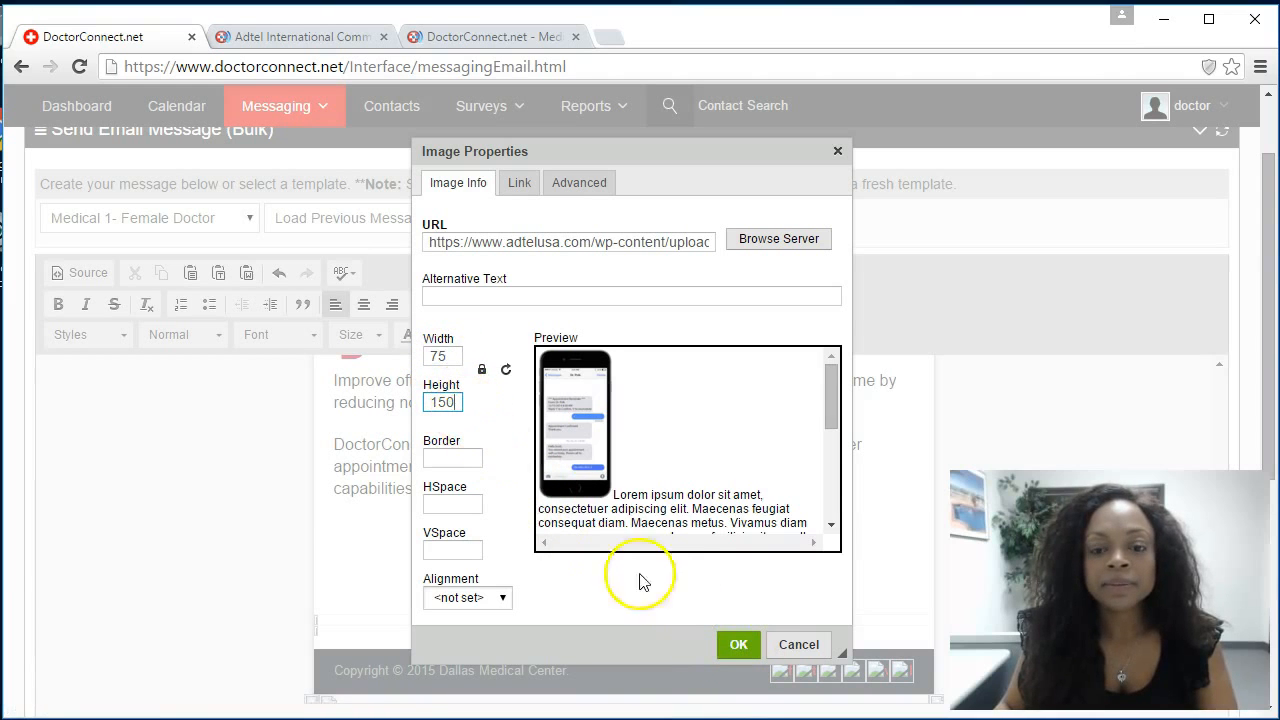
pyautogui.click(738, 644)
# Step: Examine the inserted smartphone picture and the icons in the email's copyright footer
pyautogui.scroll(-1, 630, 600)
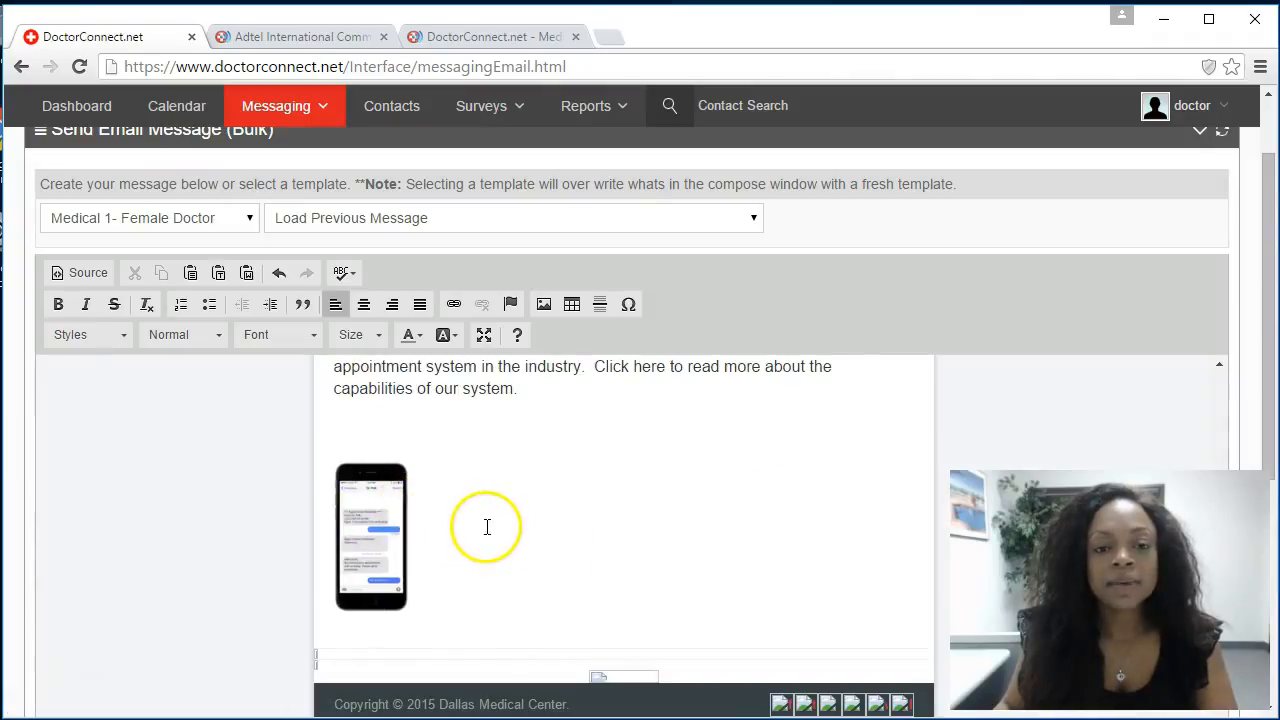
pyautogui.scroll(4, 487, 527)
pyautogui.scroll(-3, 526, 543)
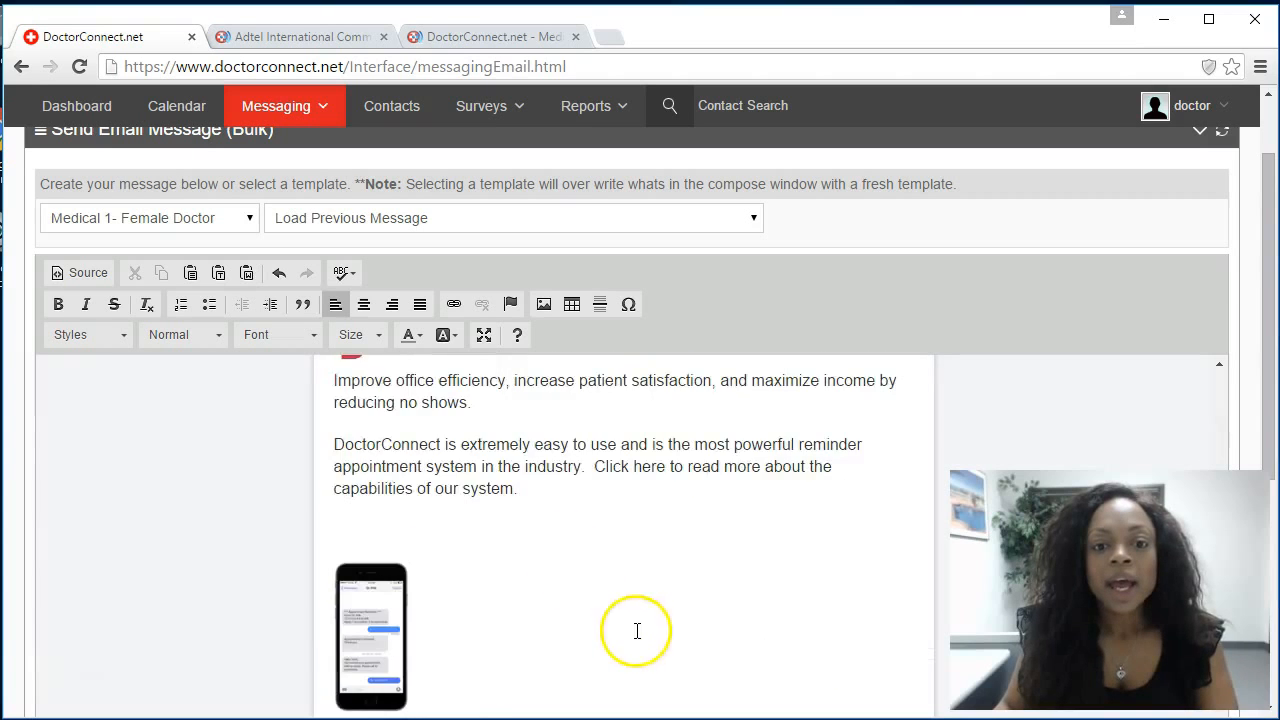
pyautogui.scroll(-2, 637, 630)
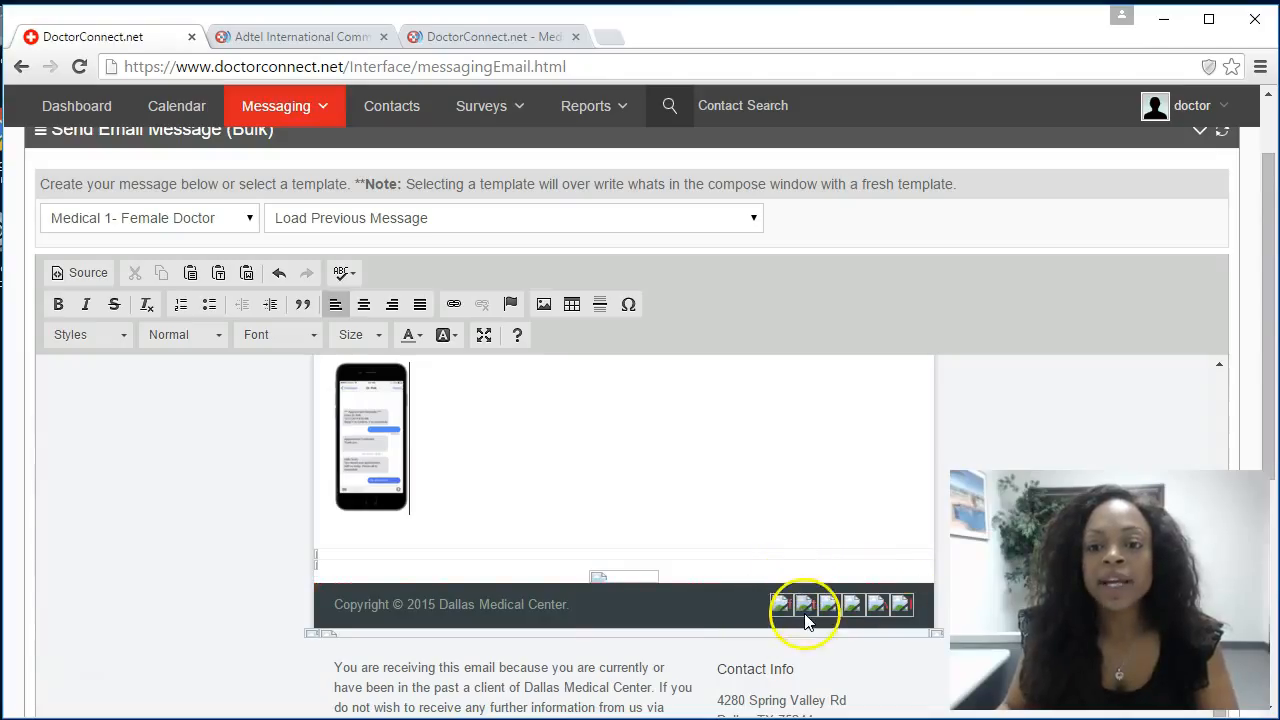
pyautogui.click(791, 573)
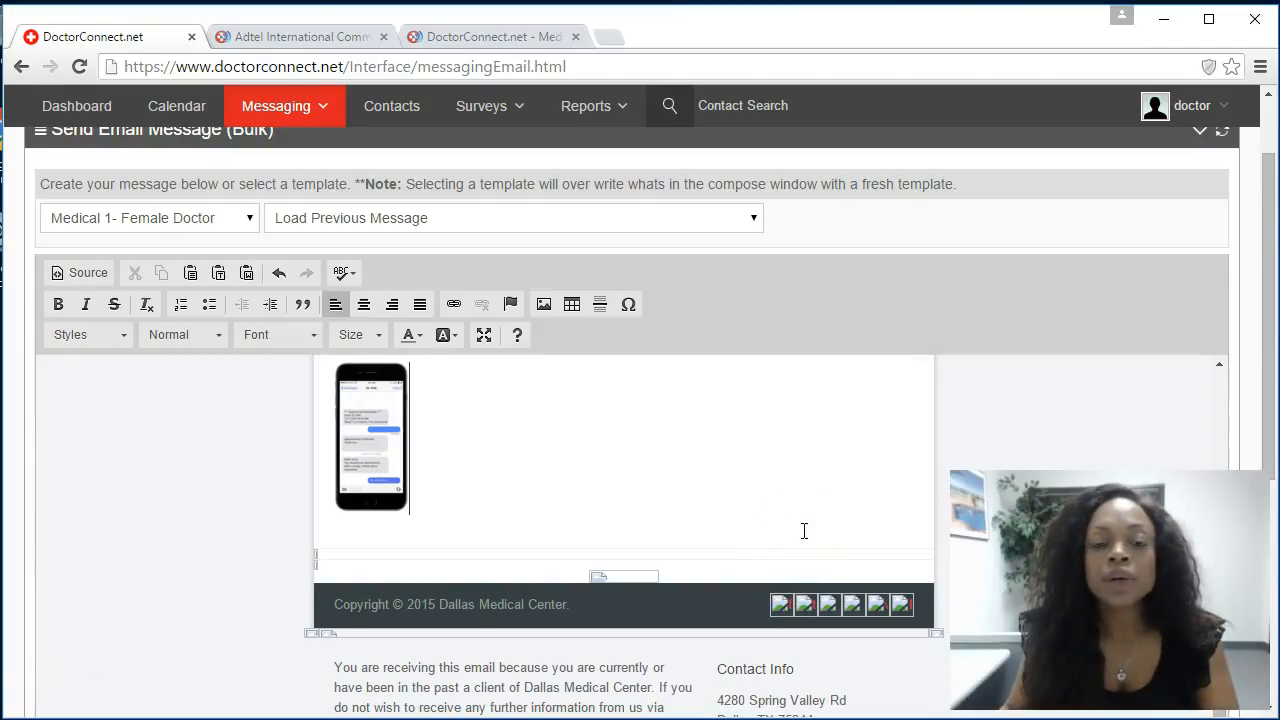
pyautogui.click(805, 533)
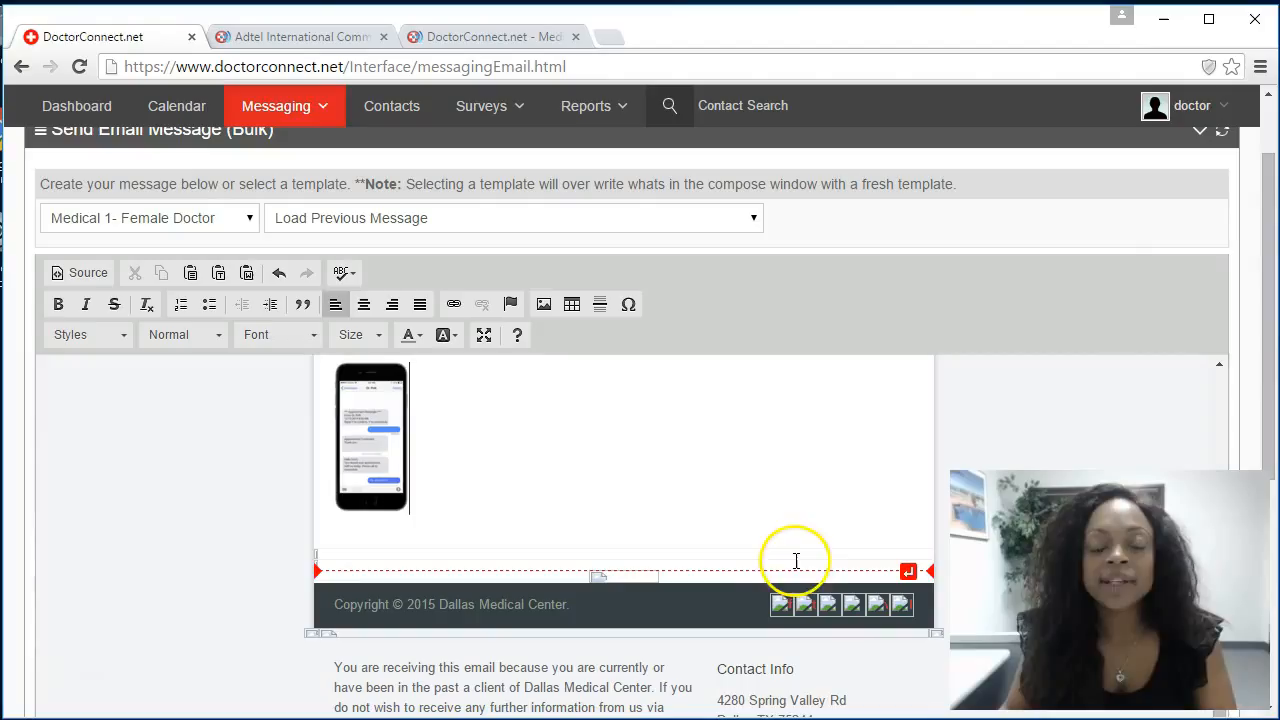
pyautogui.click(801, 570)
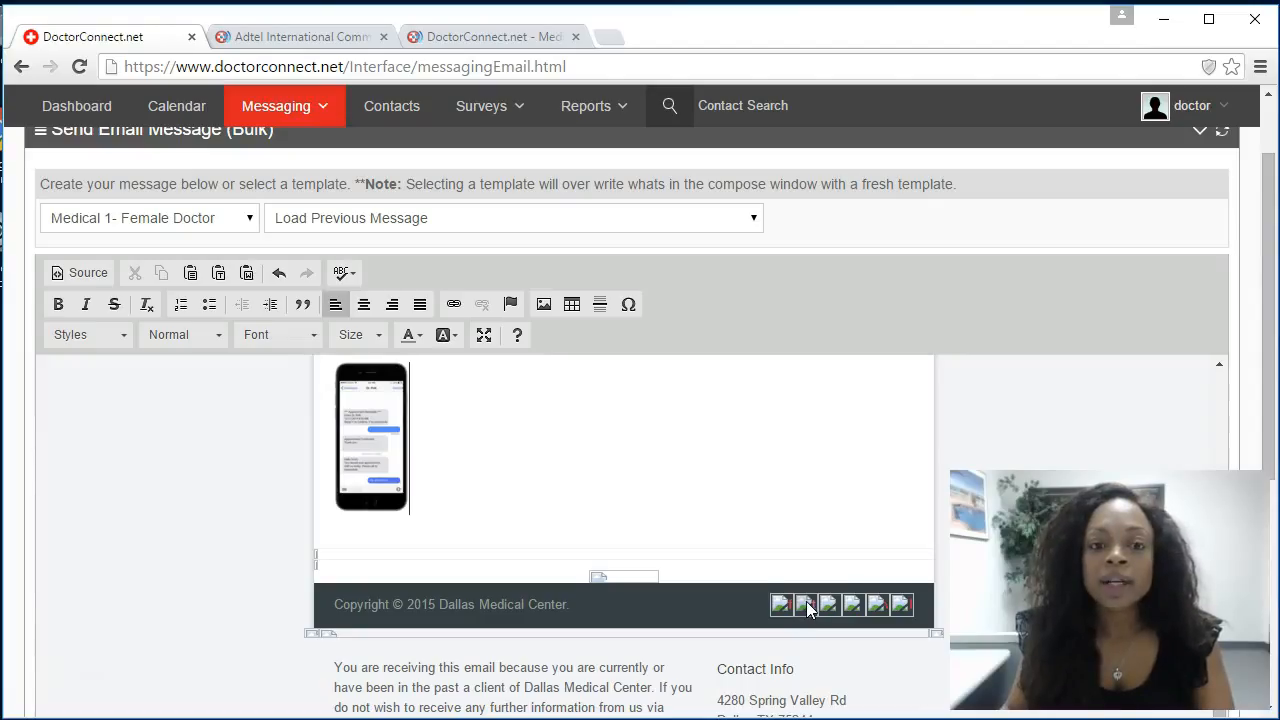
pyautogui.moveTo(757, 571)
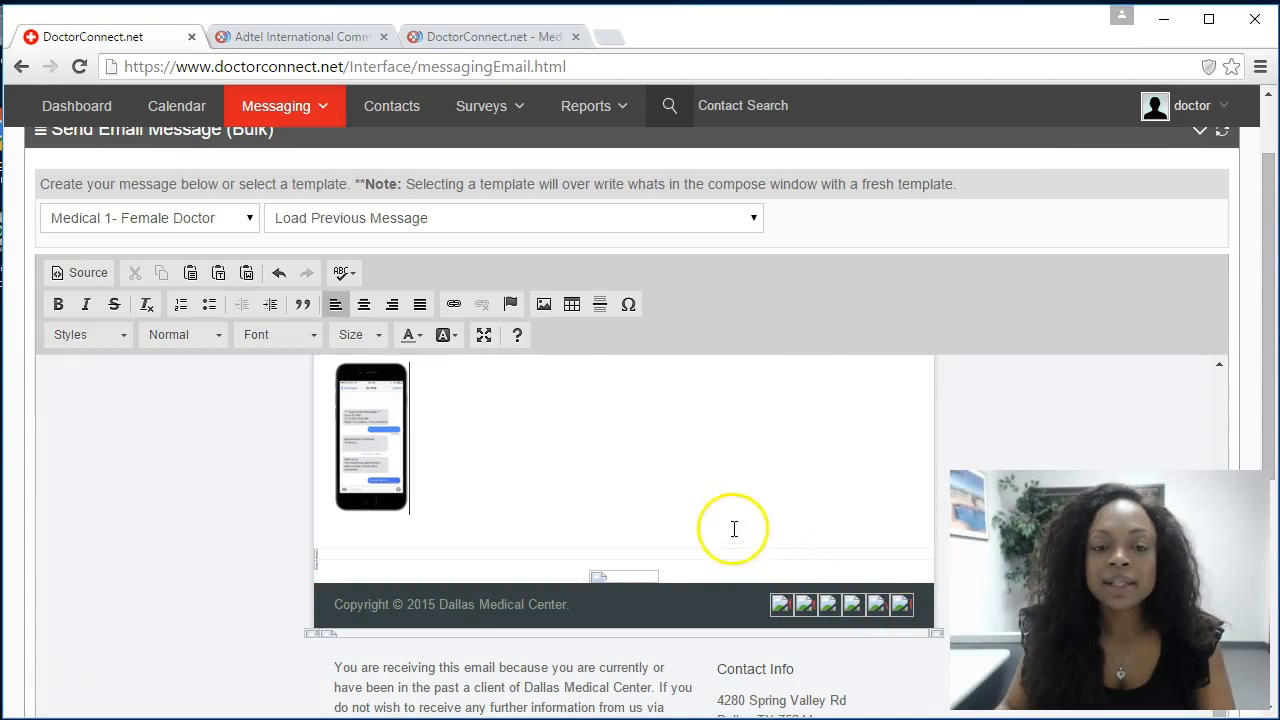
pyautogui.scroll(1, 672, 521)
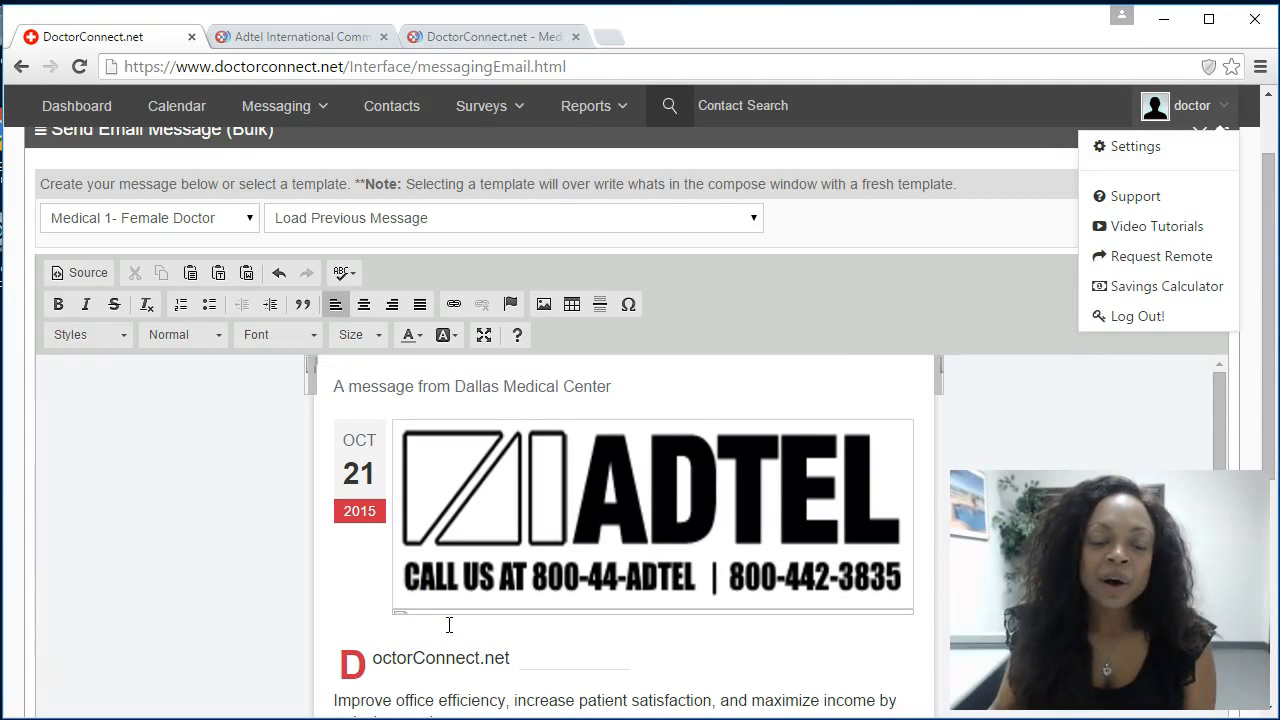
# Step: Select all the doctors' patient groups as recipients, with the appointment date range at ALL, and open the message confirmation
pyautogui.click(449, 612)
pyautogui.scroll(-1, 449, 610)
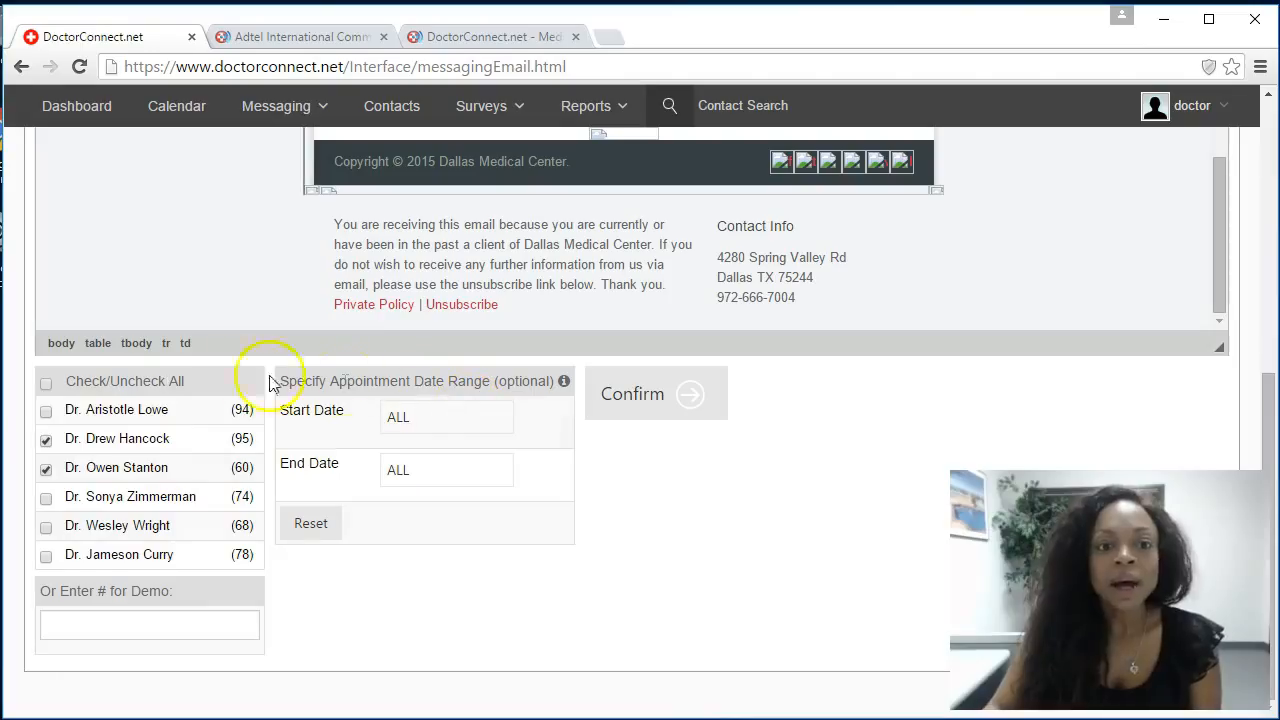
pyautogui.click(47, 390)
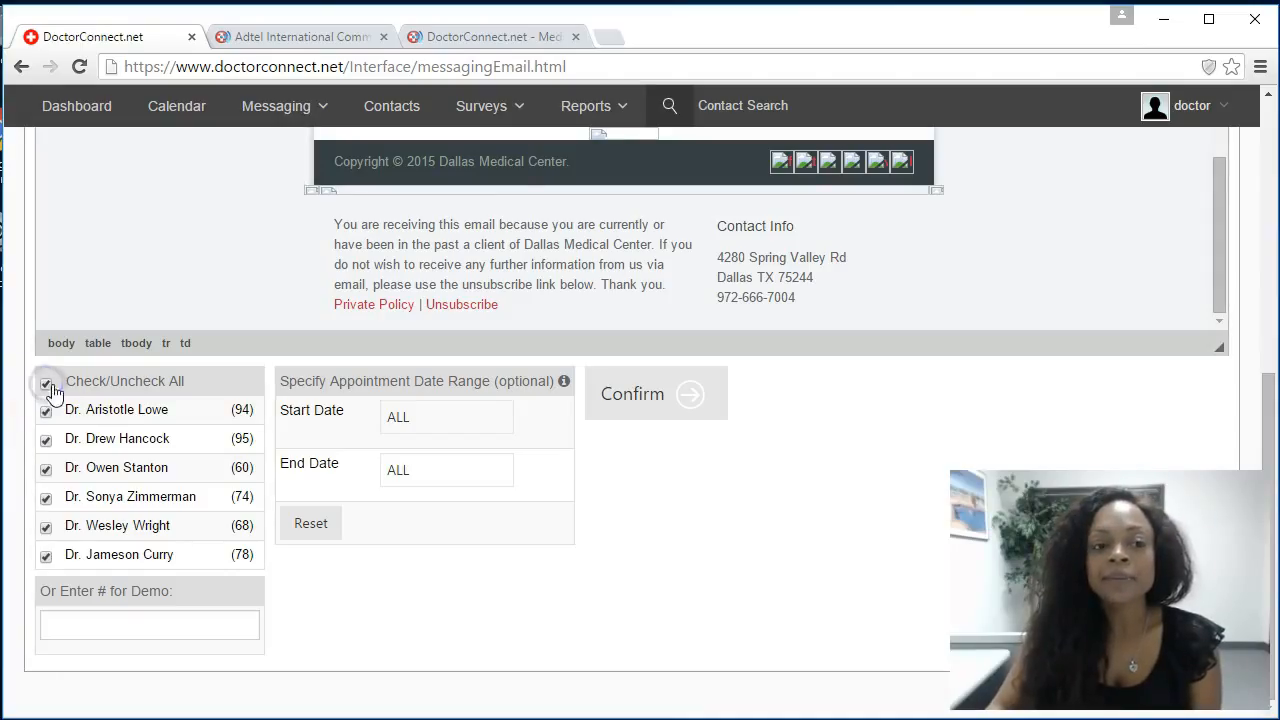
pyautogui.click(392, 456)
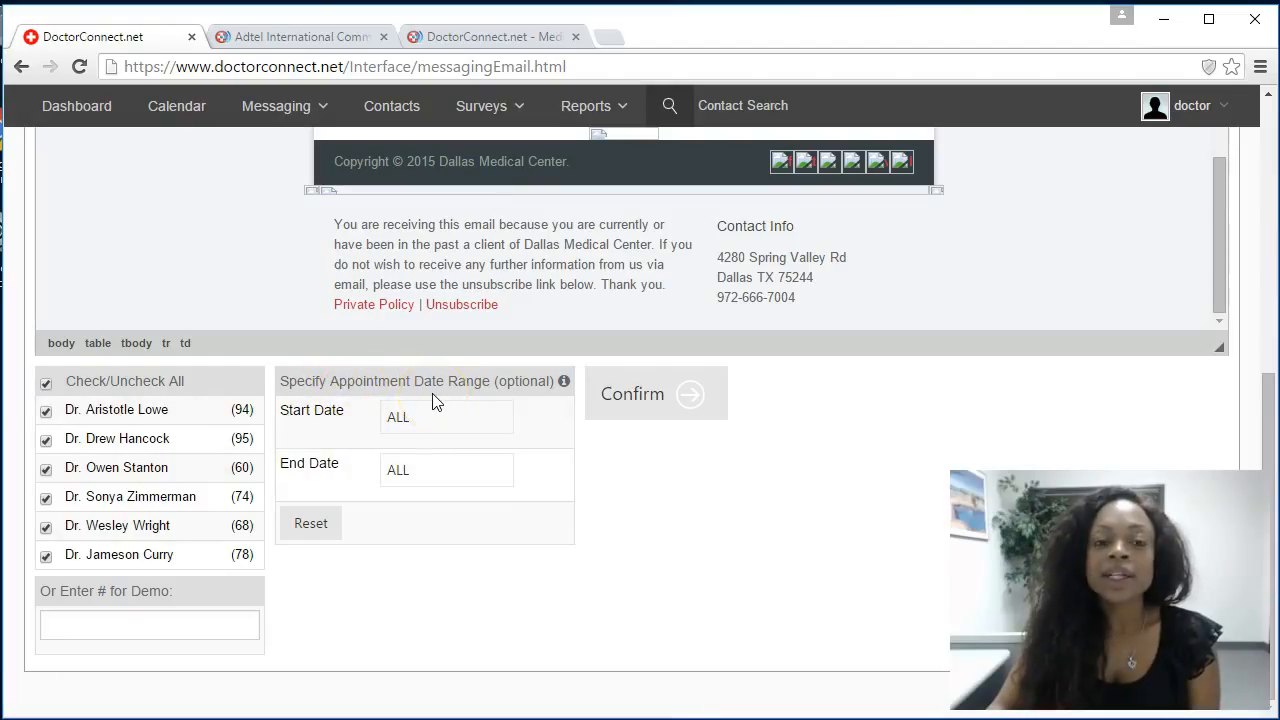
pyautogui.click(414, 420)
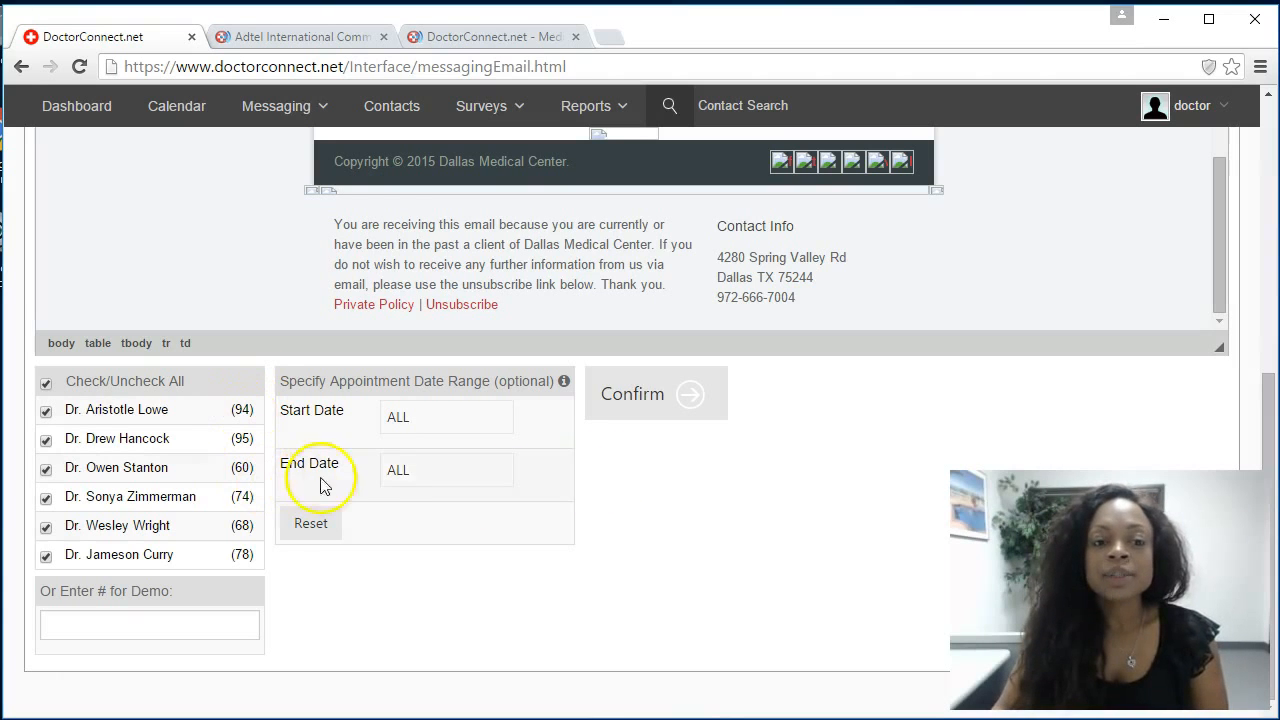
pyautogui.click(685, 398)
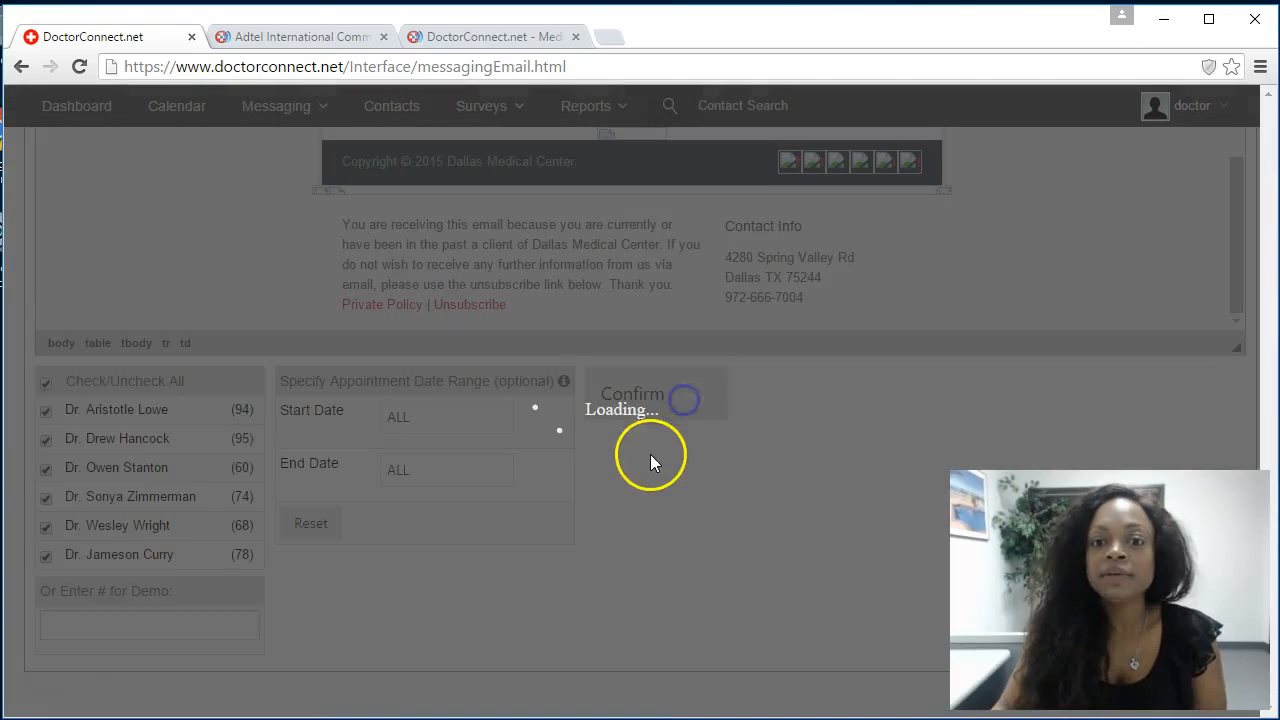
pyautogui.click(677, 506)
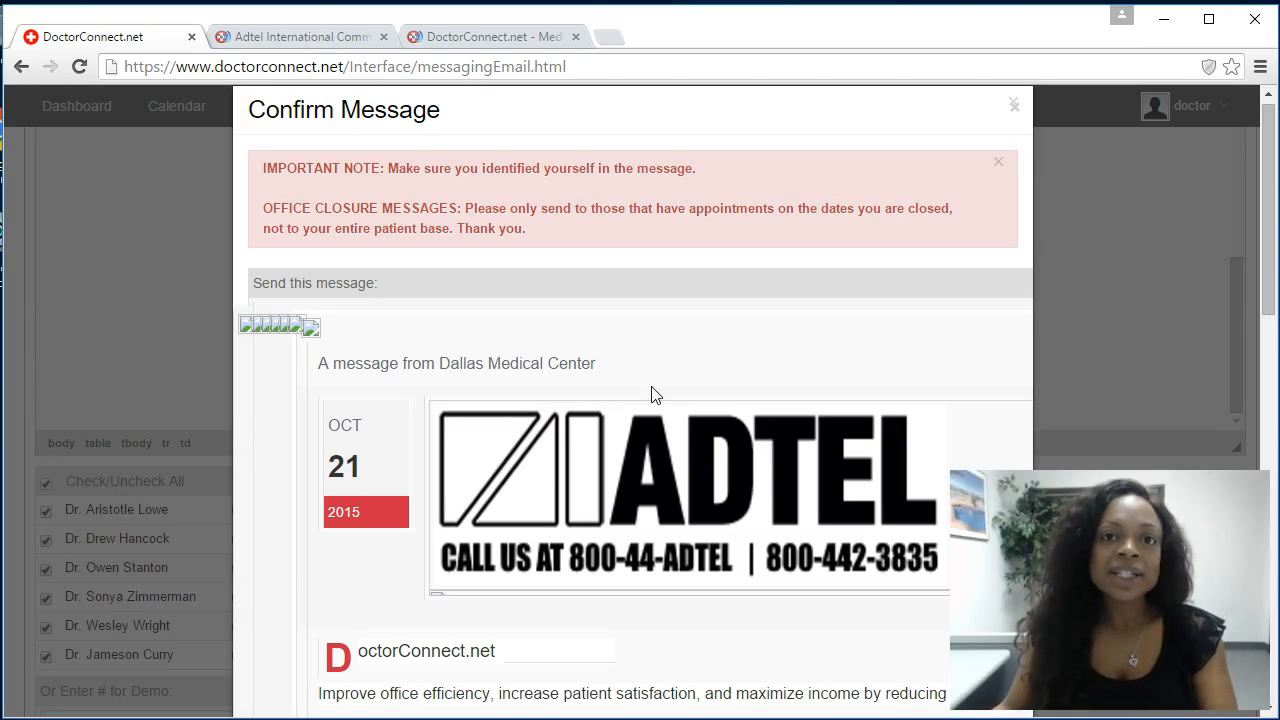
# Step: Review the message confirmation, accept the terms of use agreement and choose Save and Send Later
pyautogui.scroll(-3, 700, 355)
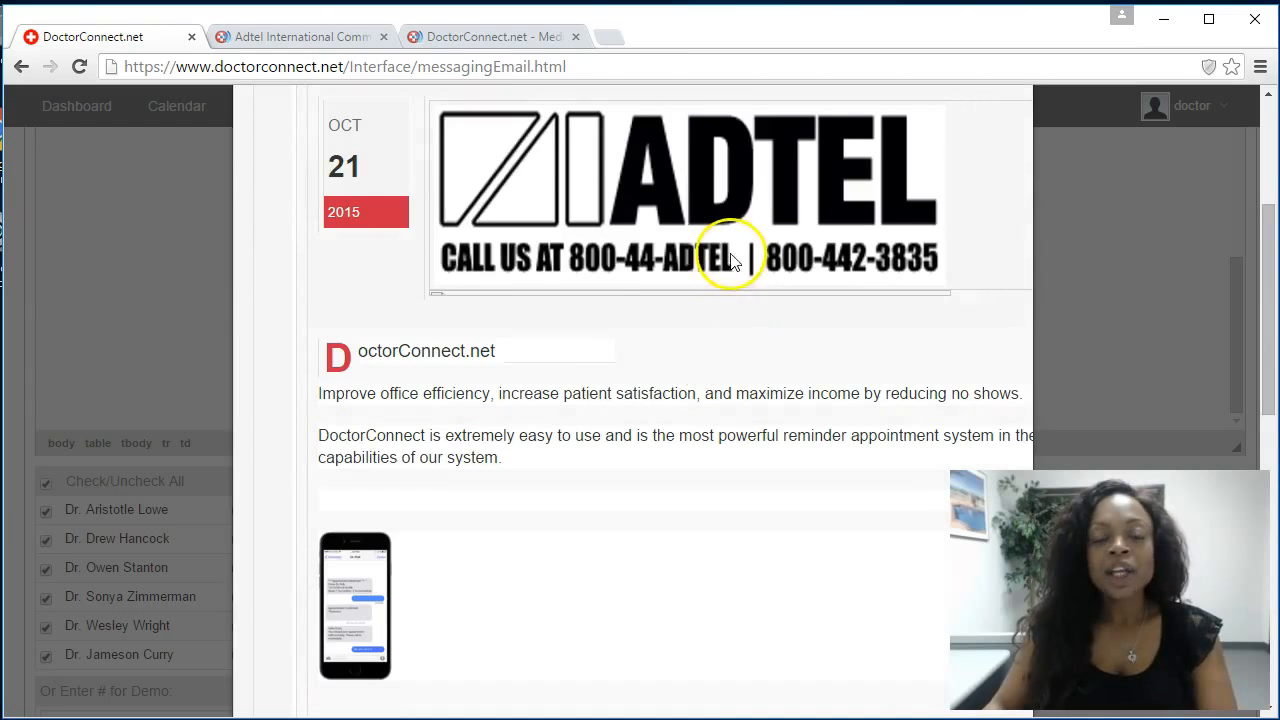
pyautogui.scroll(-1, 735, 265)
pyautogui.scroll(-6, 735, 295)
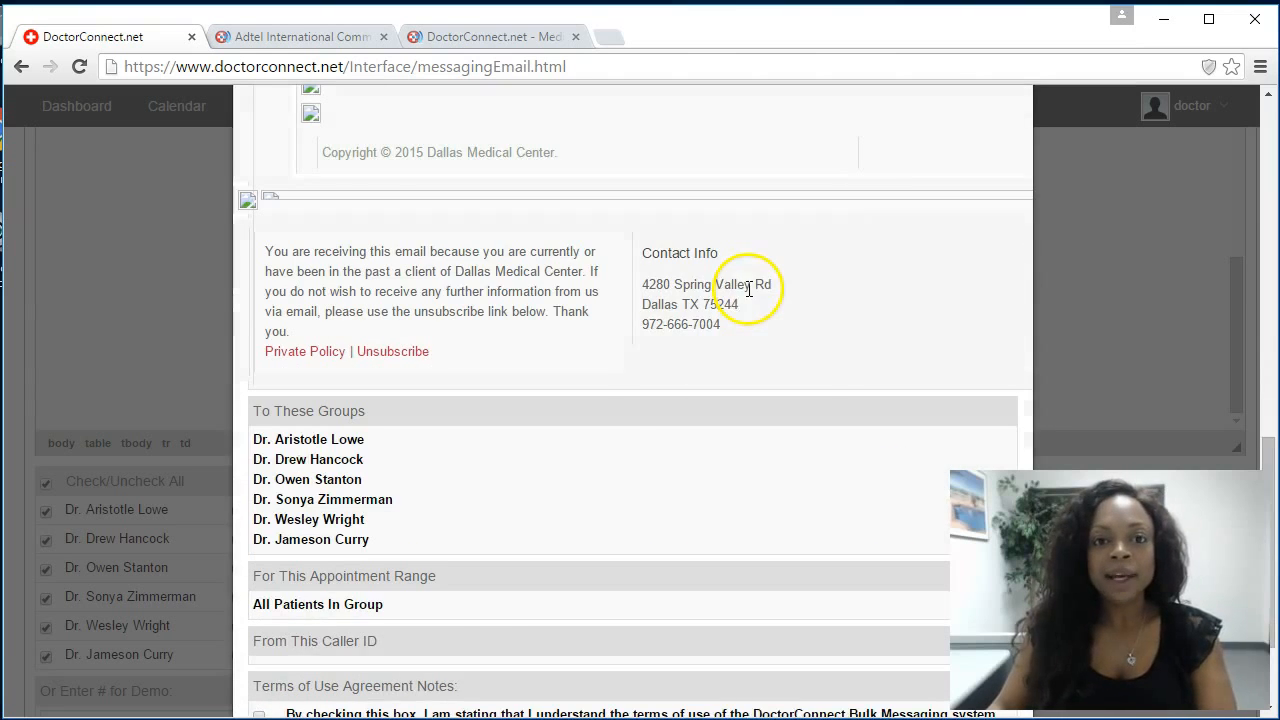
pyautogui.scroll(-2, 740, 313)
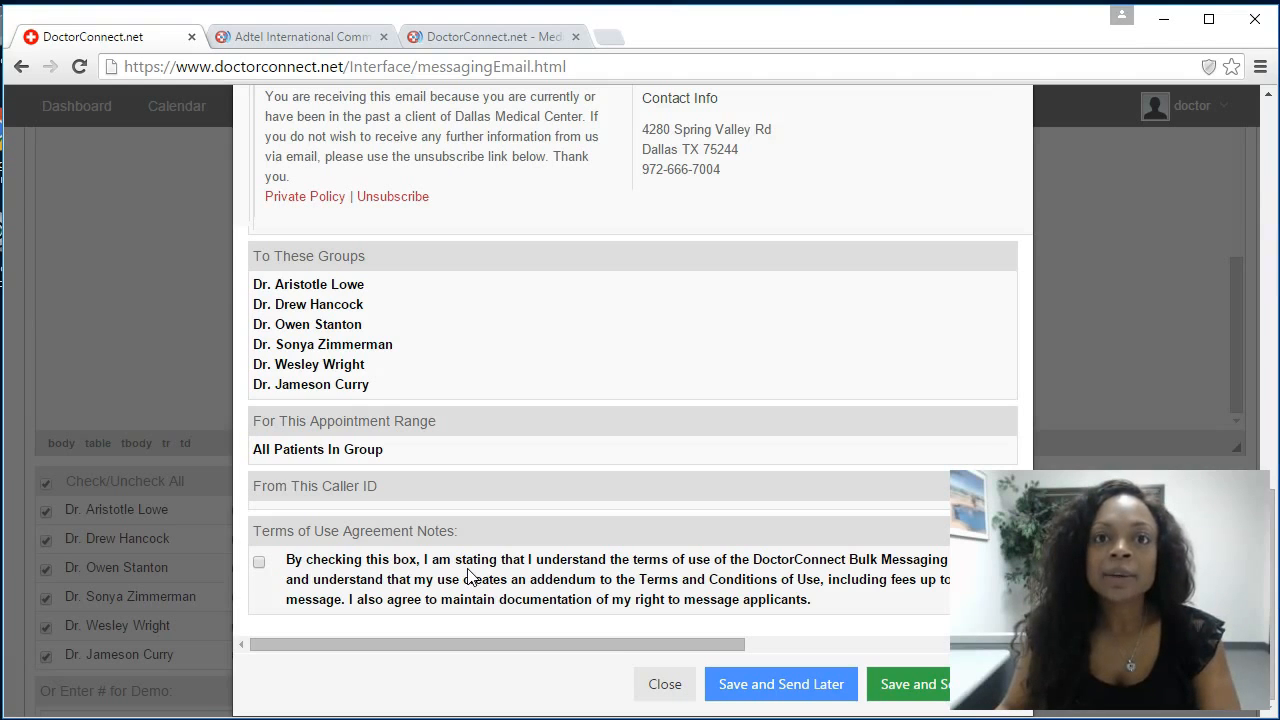
pyautogui.click(258, 562)
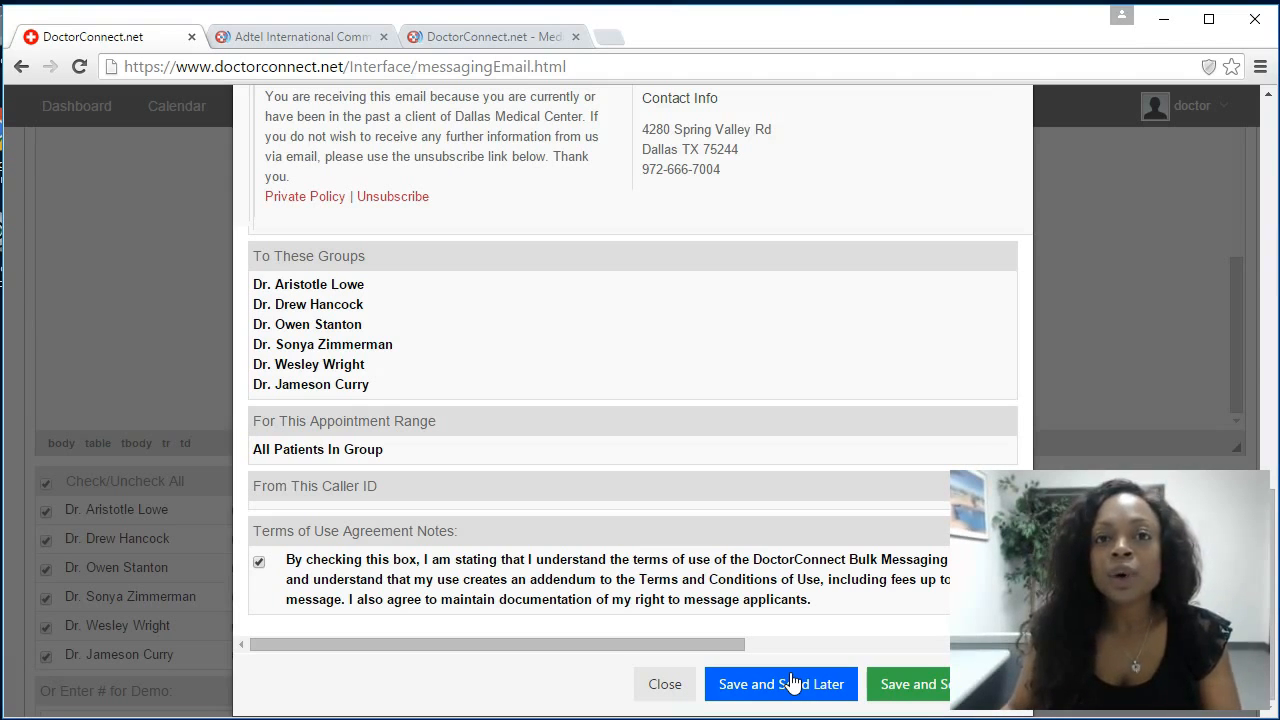
pyautogui.click(925, 688)
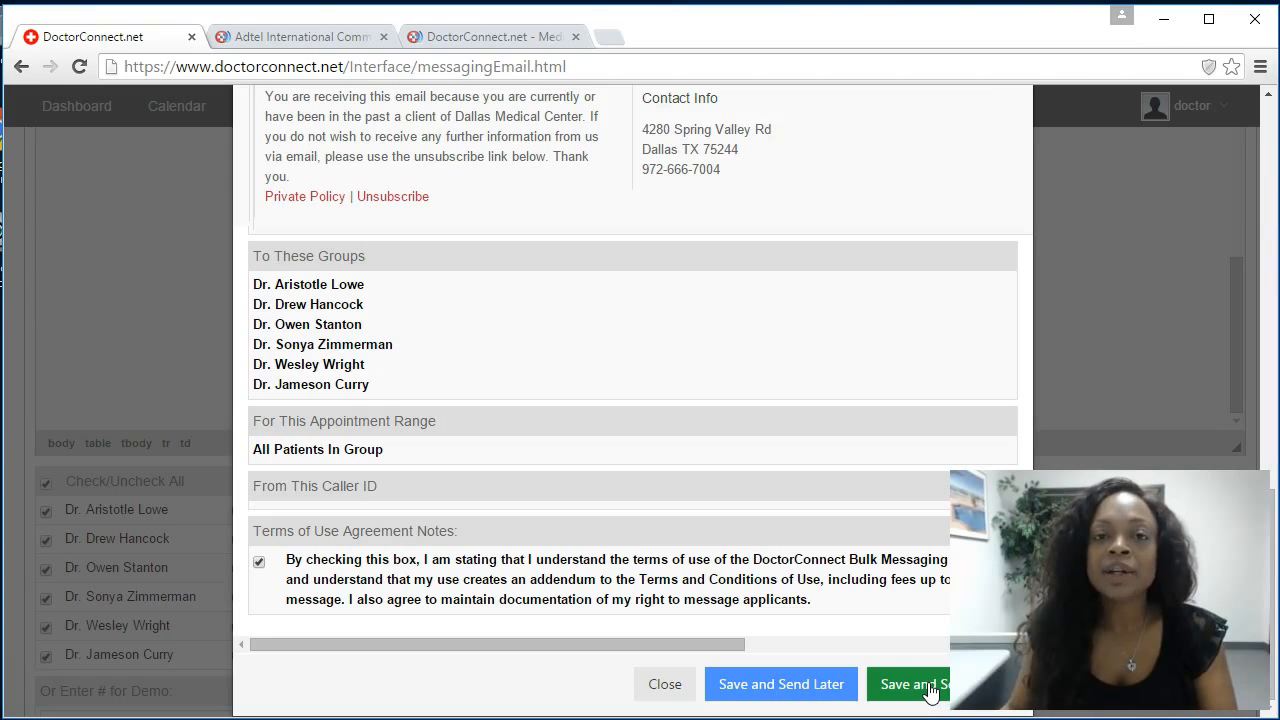
pyautogui.click(796, 686)
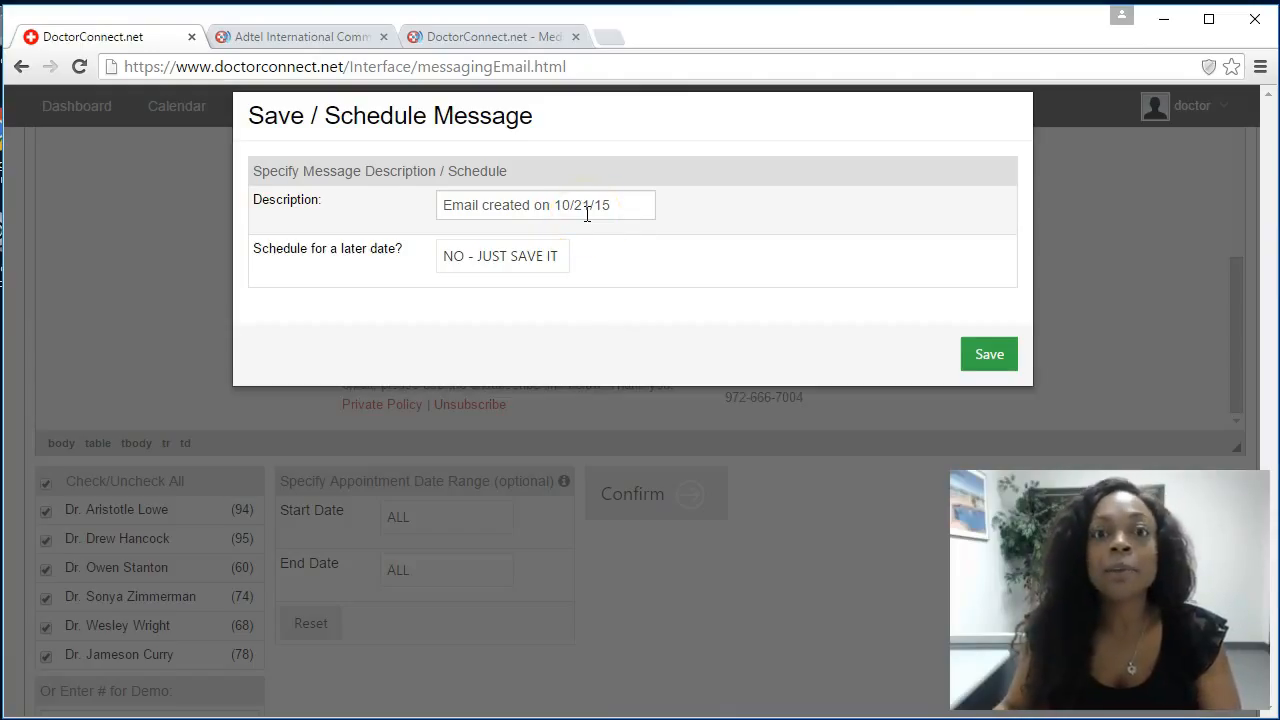
# Step: Schedule the email for 10/28/2015 and save it under the description "Email created on 10/21/15"
pyautogui.moveTo(614, 204); pyautogui.dragTo(441, 201)
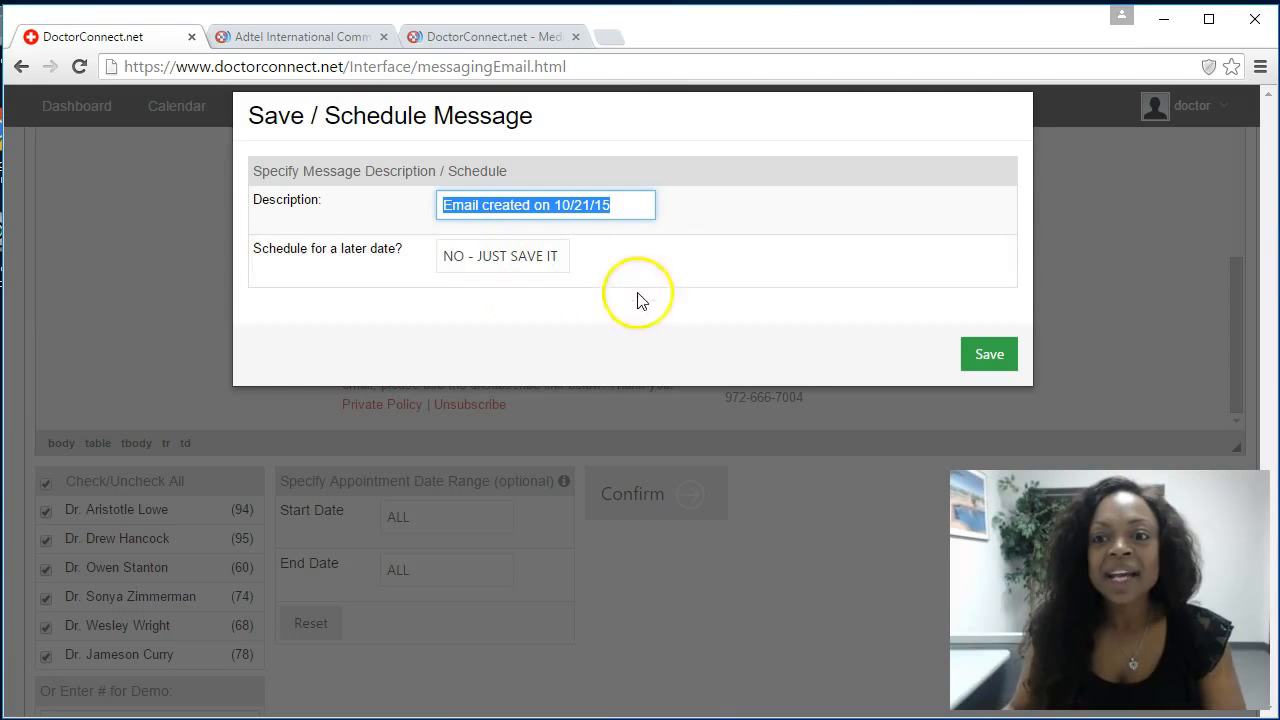
pyautogui.click(521, 255)
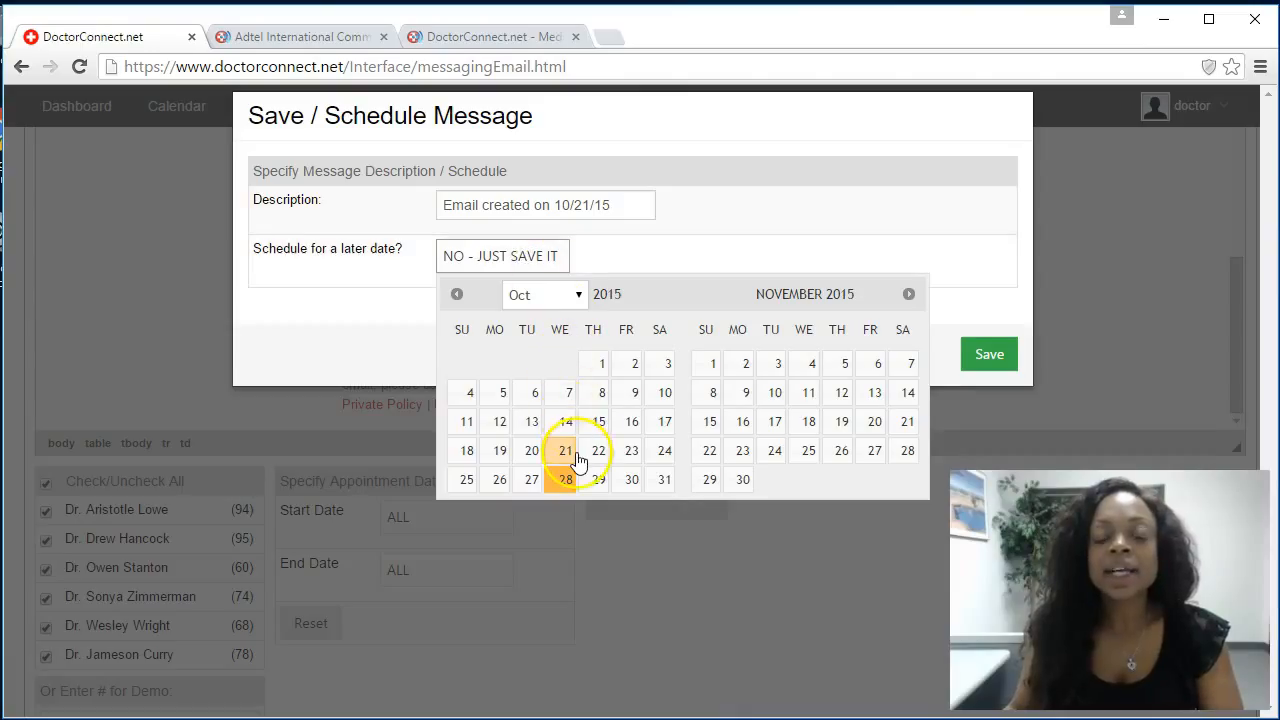
pyautogui.click(568, 258)
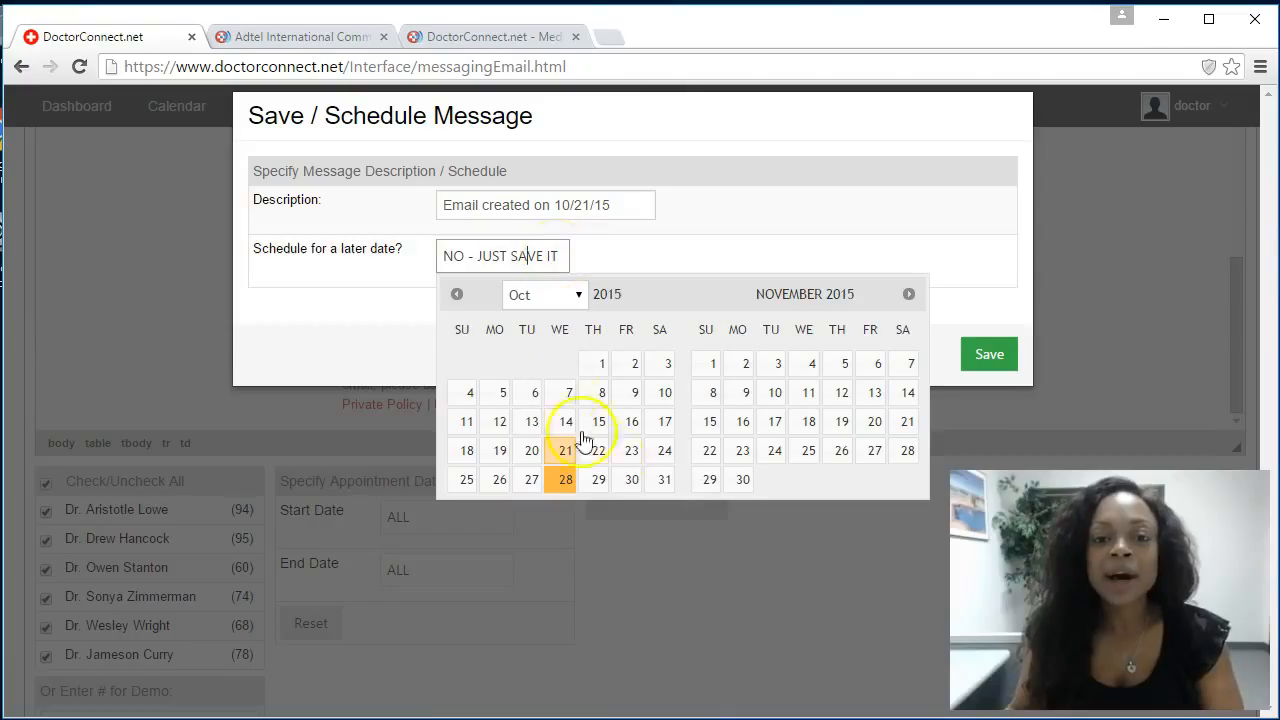
pyautogui.click(659, 258)
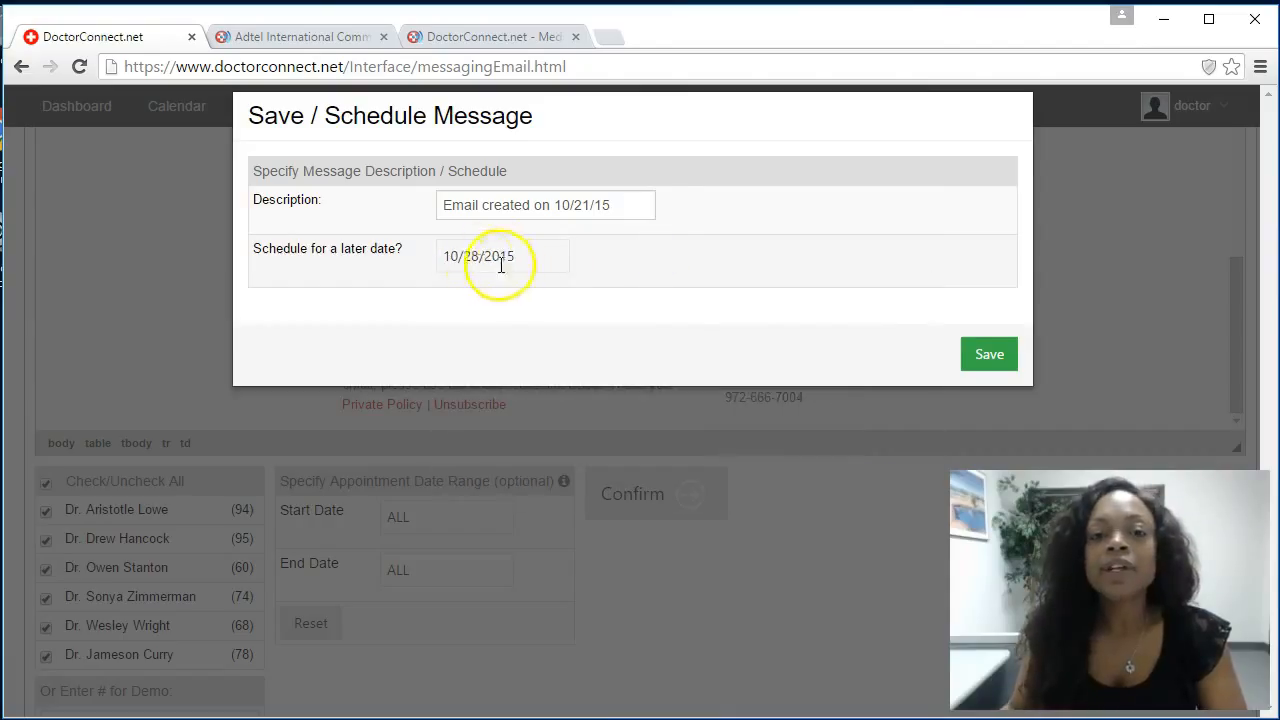
pyautogui.click(987, 366)
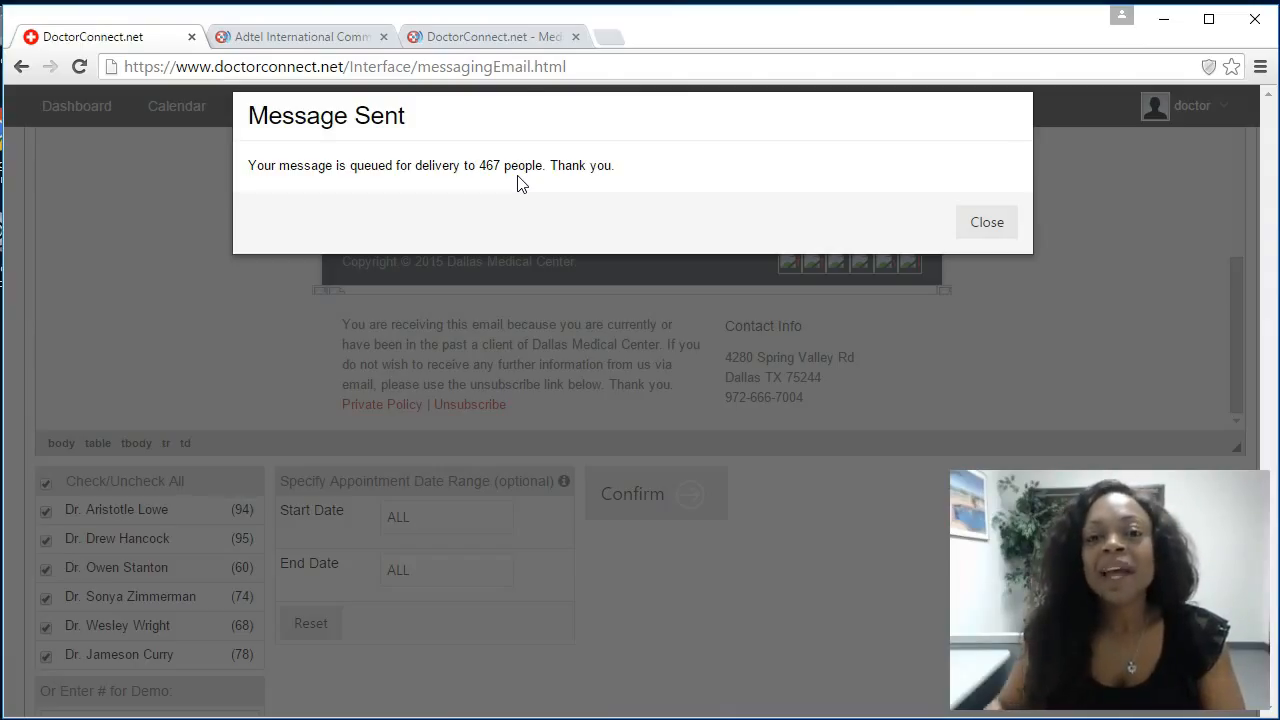
# Step: Close the Message Sent notice and look over the email body from the footer up to the header image
pyautogui.click(991, 233)
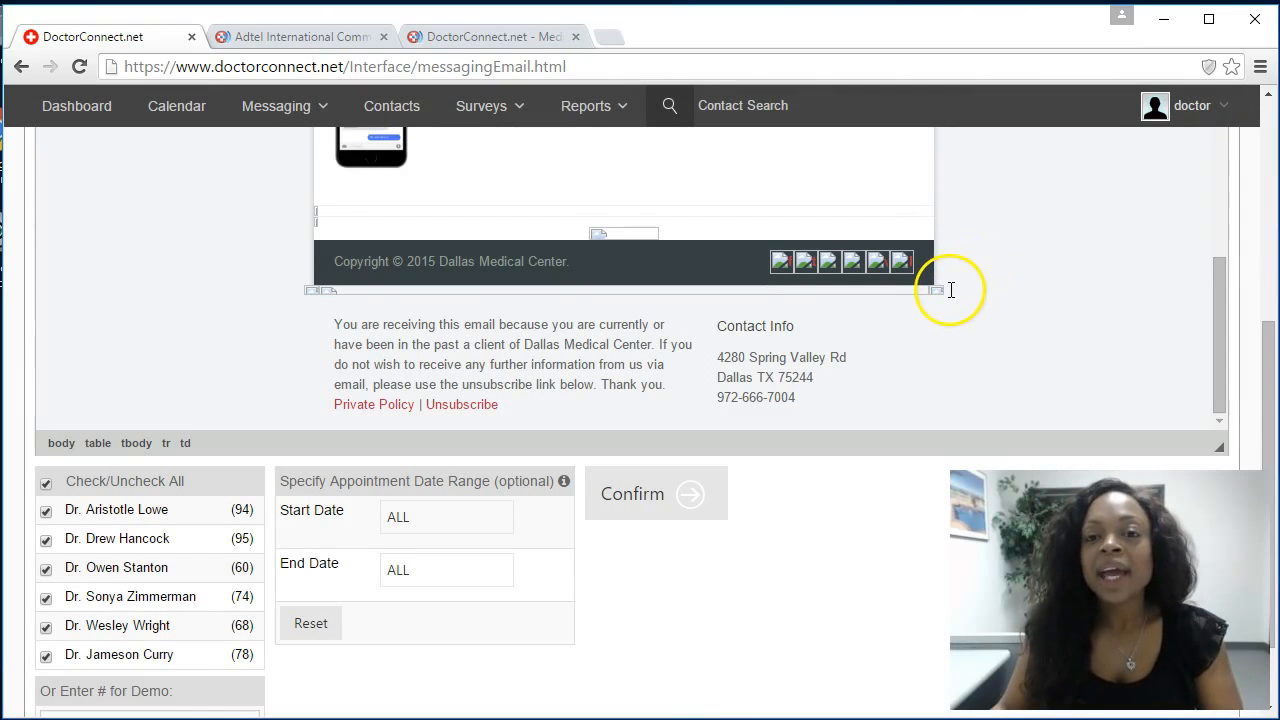
pyautogui.scroll(1, 951, 290)
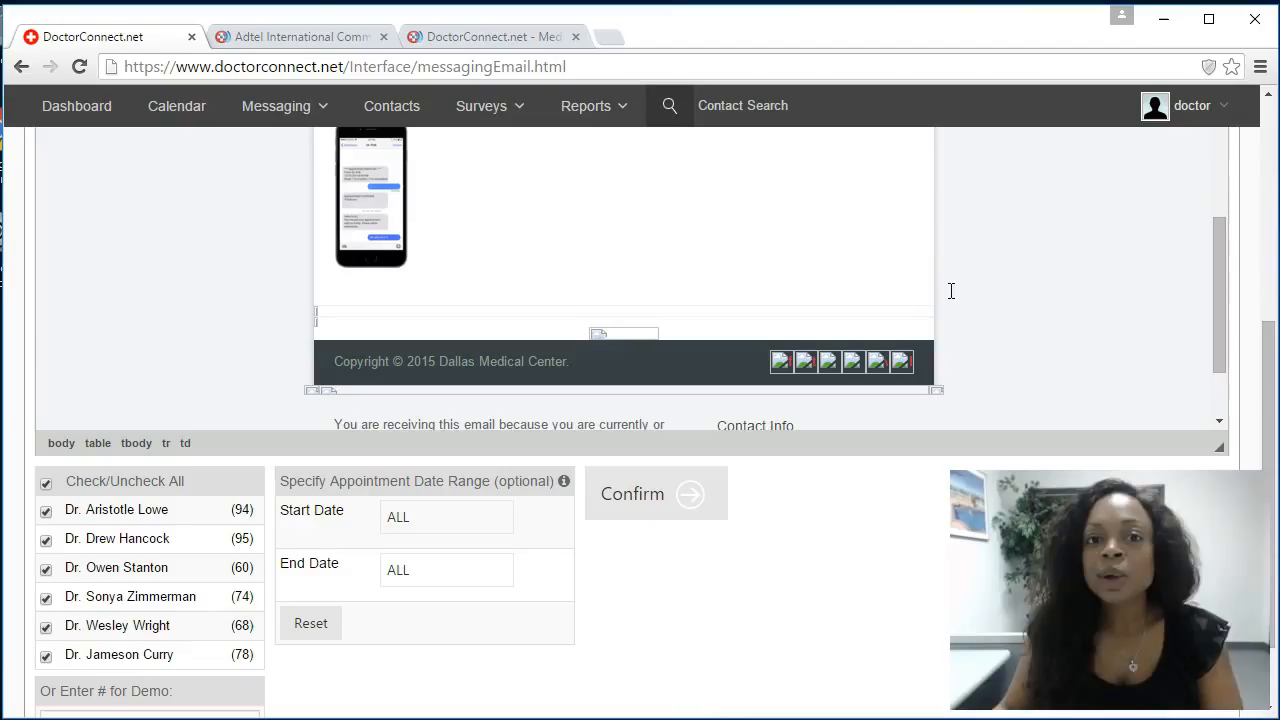
pyautogui.scroll(1, 951, 290)
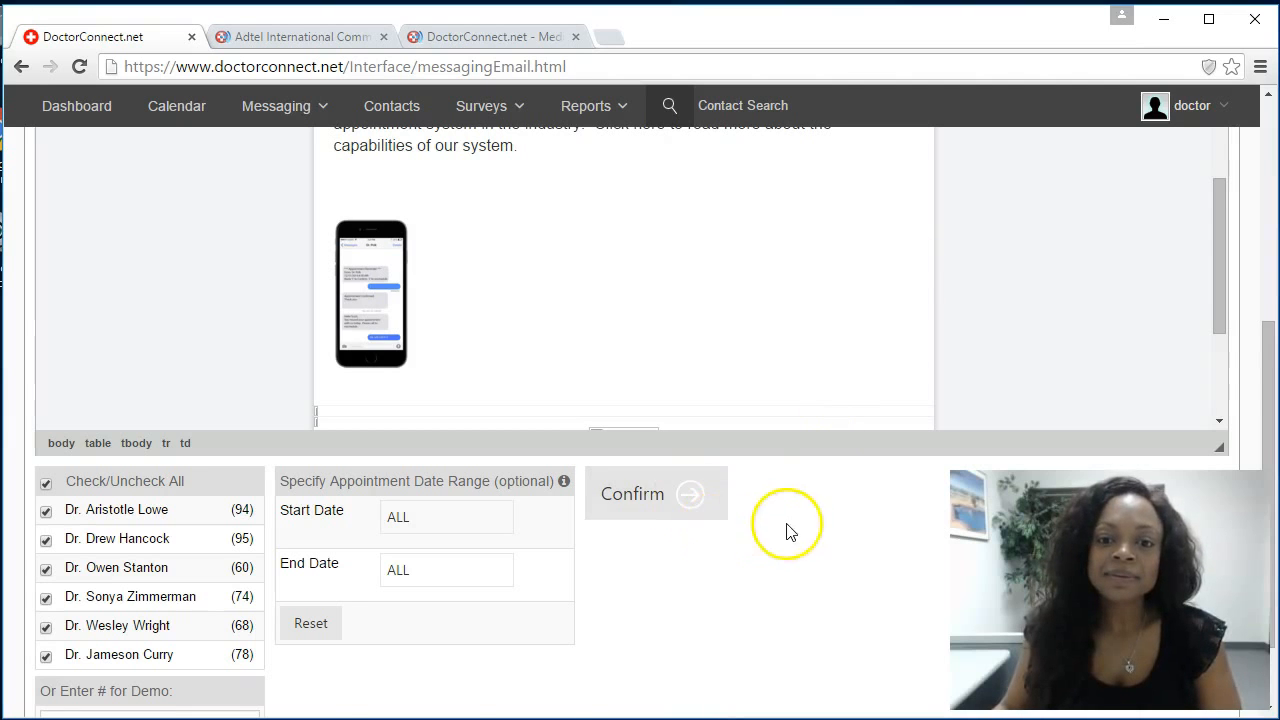
pyautogui.scroll(5, 780, 520)
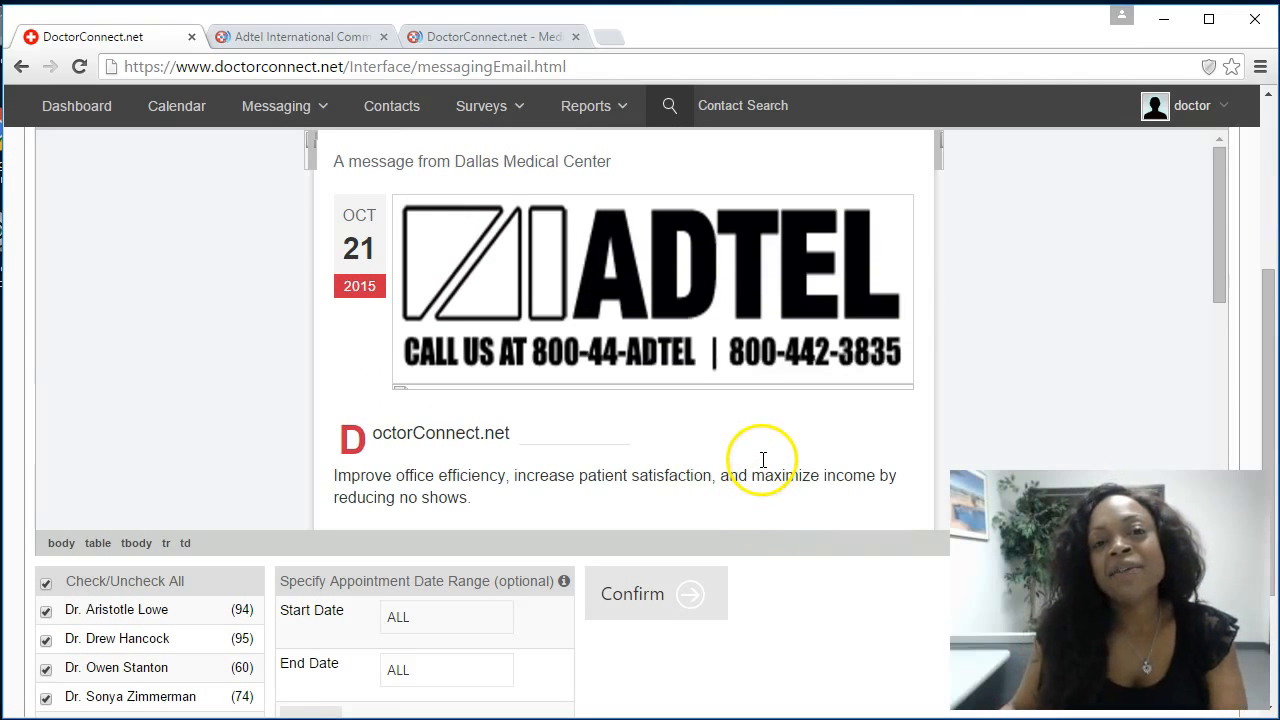